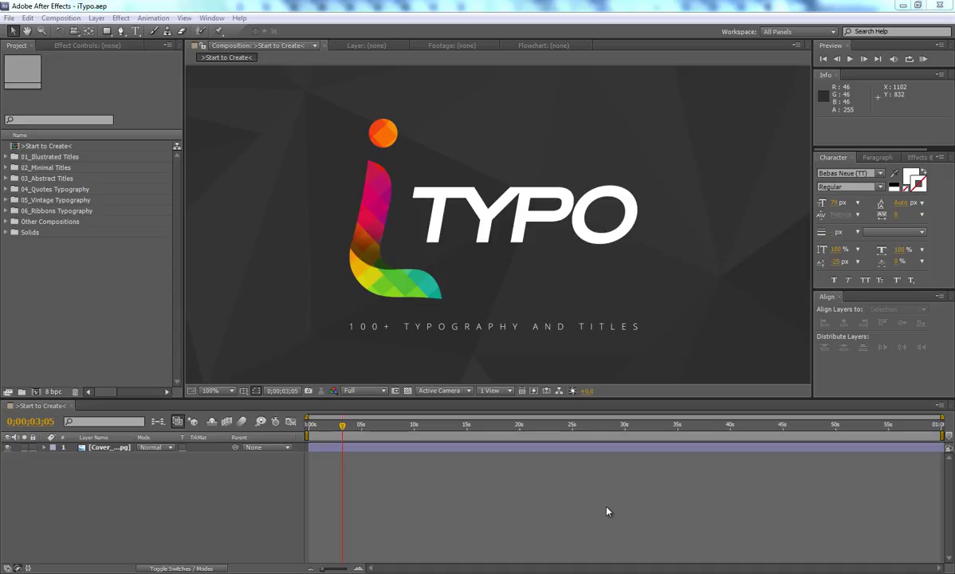
Step: Browse the 01_Illustrated Titles folder in the Project panel, then collapse it
click(13, 156)
scroll(38, 199, down, 2)
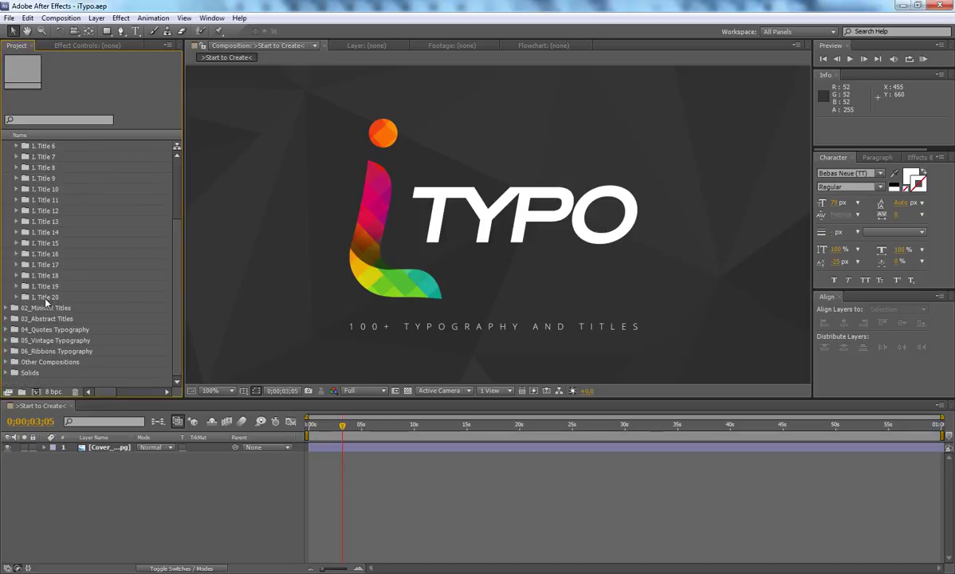
scroll(41, 278, up, 3)
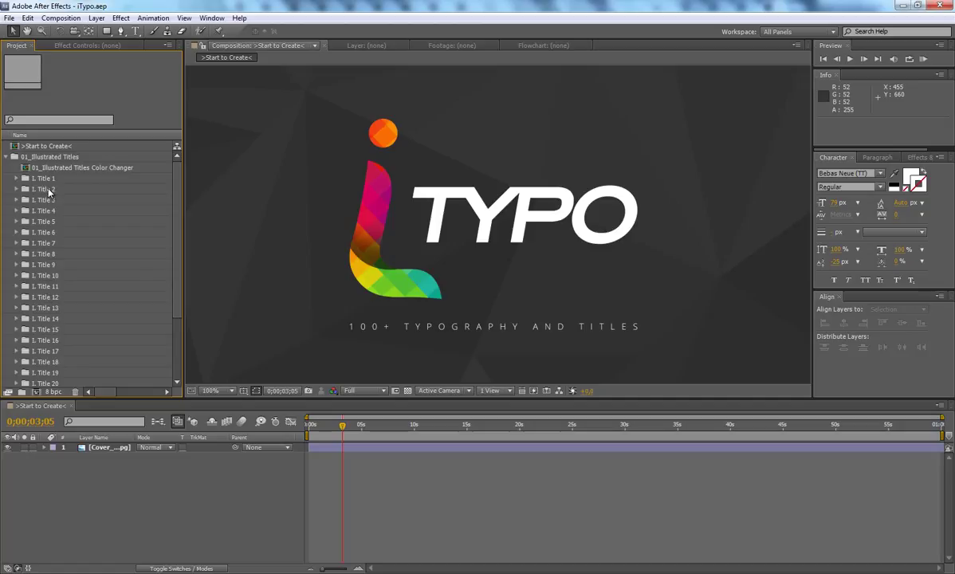
scroll(49, 216, down, 3)
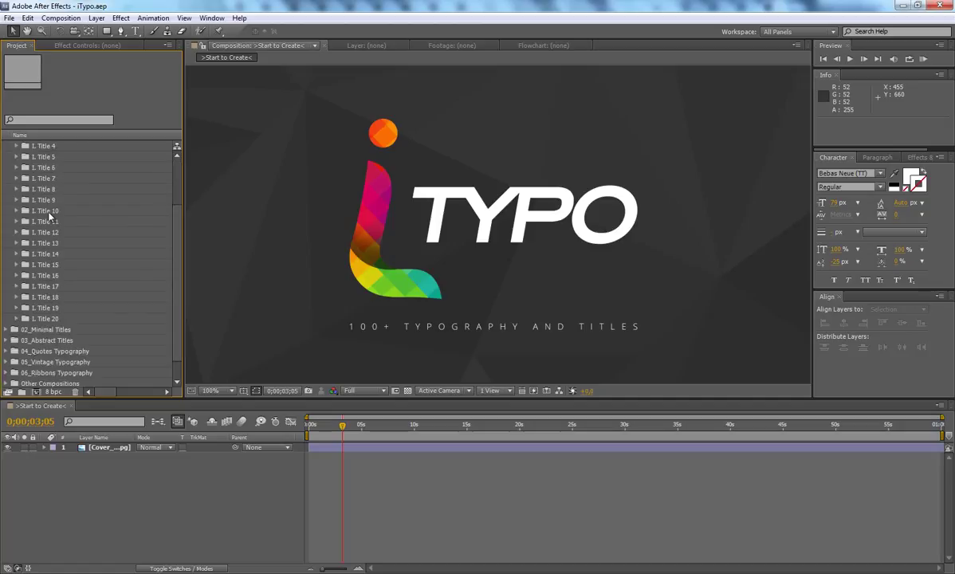
scroll(54, 249, up, 3)
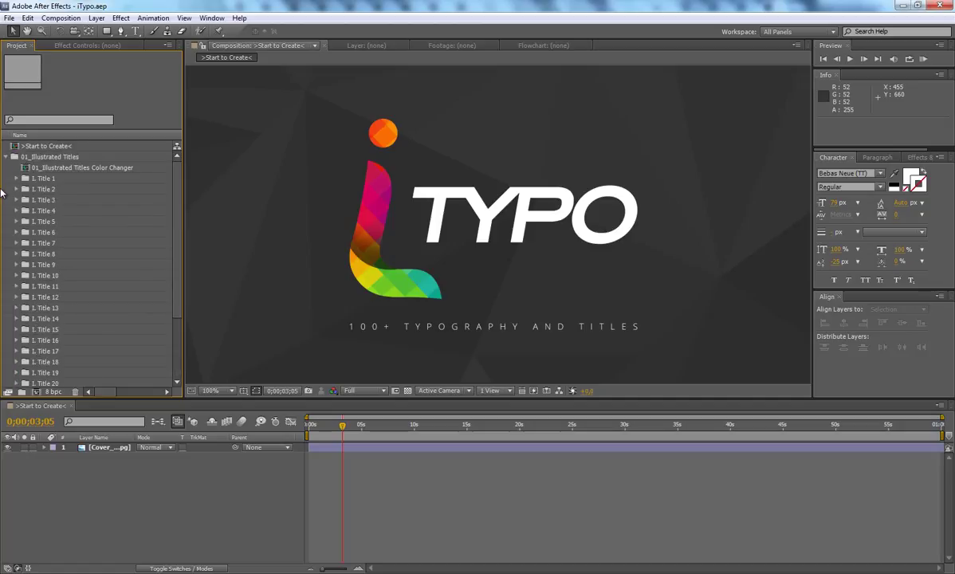
click(7, 157)
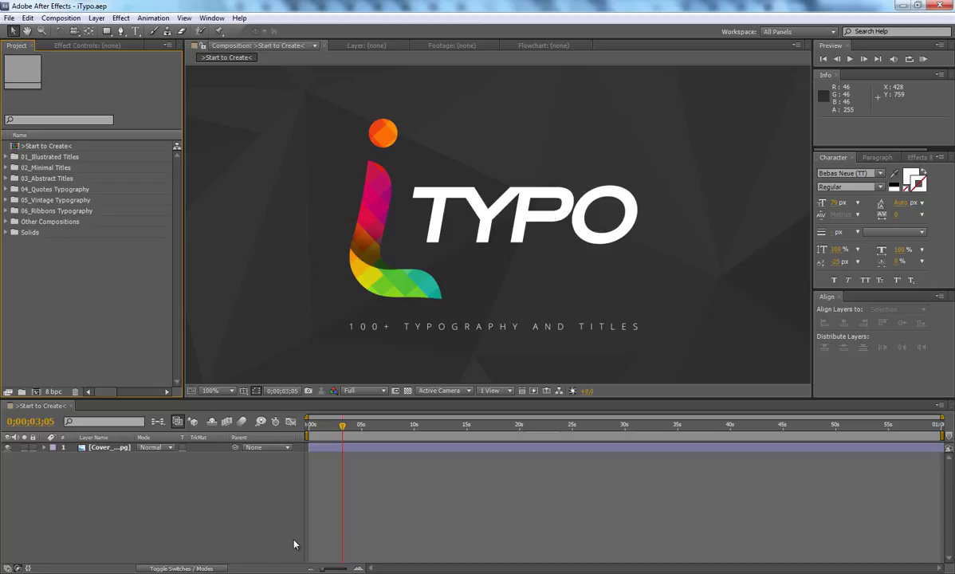
Step: Switch to the iTYPO_100+ Typo&Titles Explorer window and open the Content_Guides folder
mouse_move(368, 573)
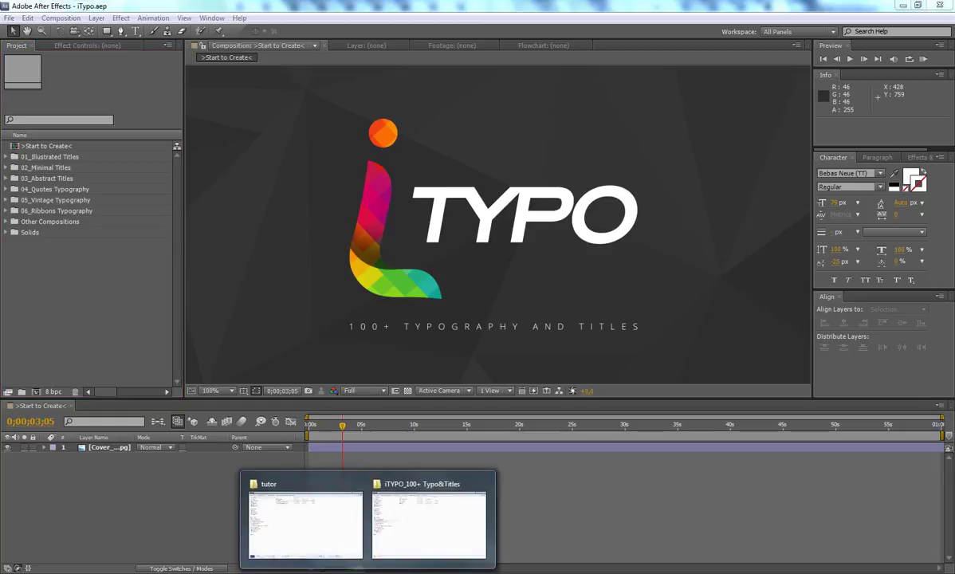
click(430, 526)
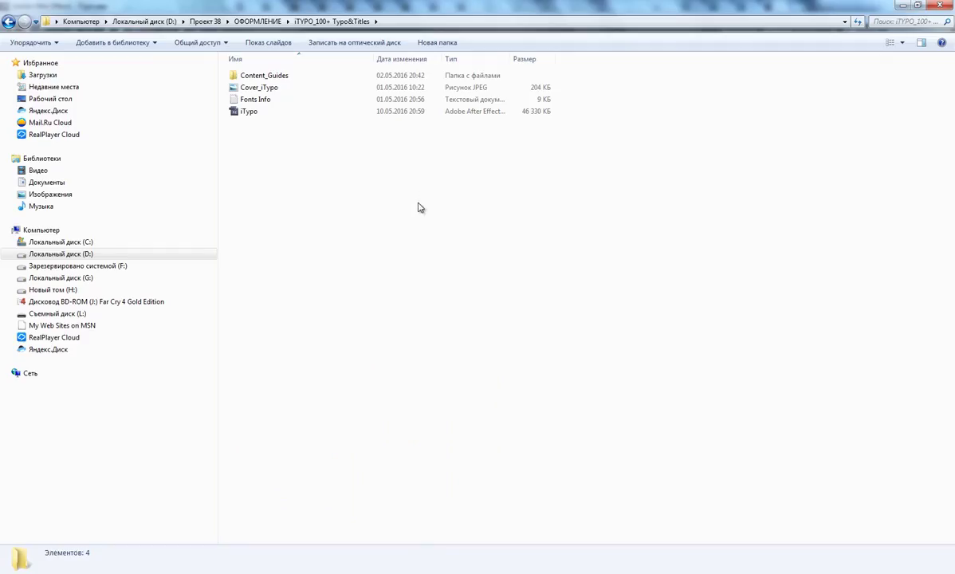
click(259, 112)
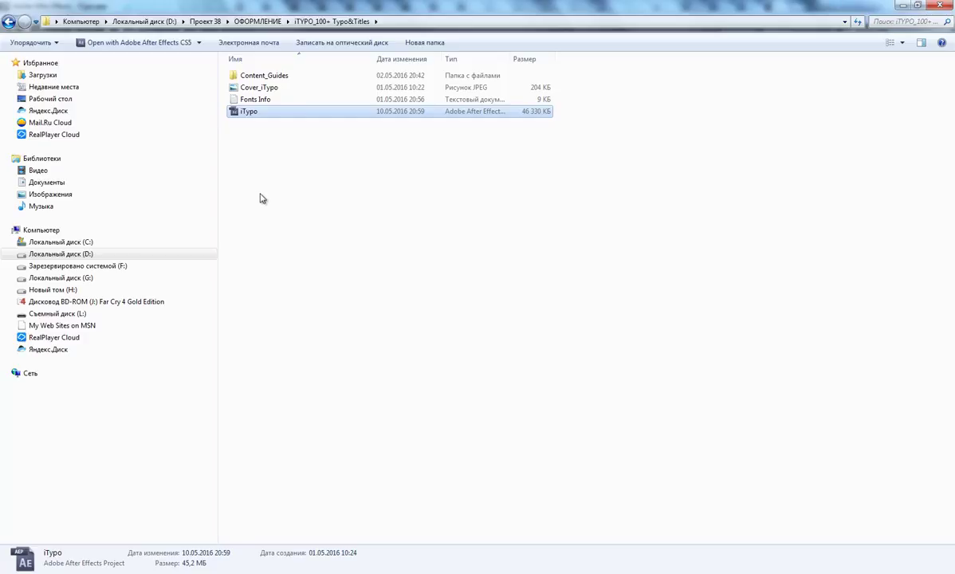
click(251, 76)
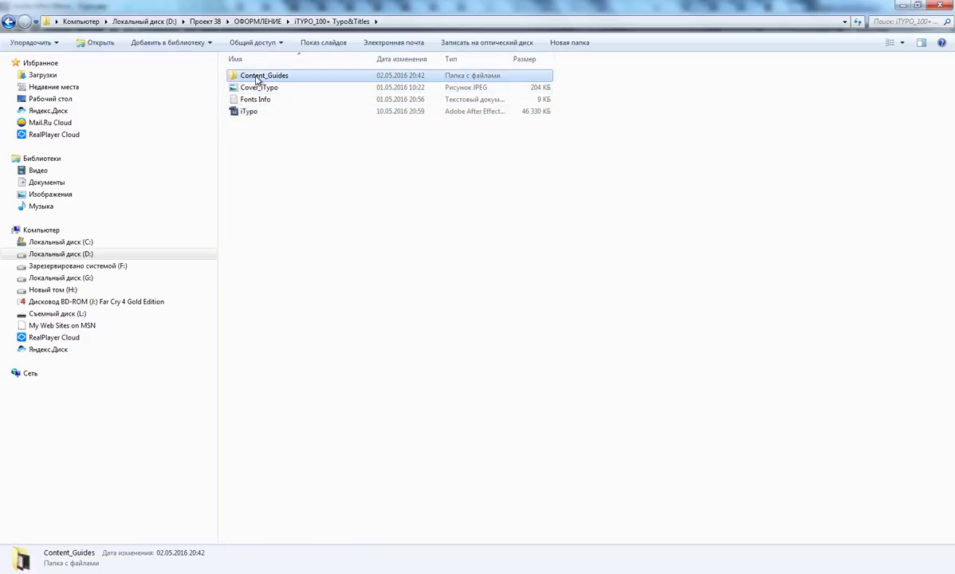
click(422, 246)
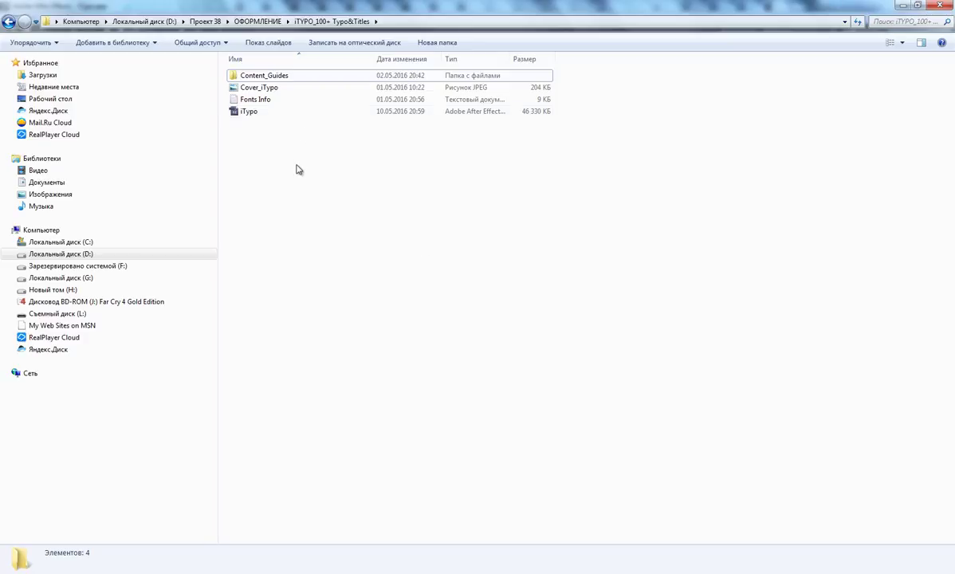
double_click(268, 75)
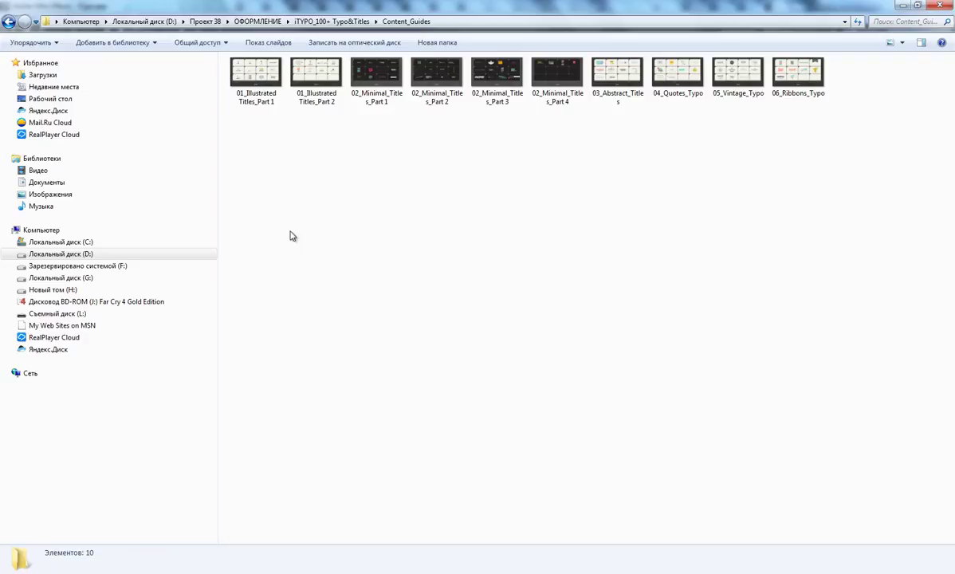
Step: View 01_Illustrated Titles_Part 1, page to Minimal Titles Part 1, then back to Illustrated Part 2
double_click(272, 76)
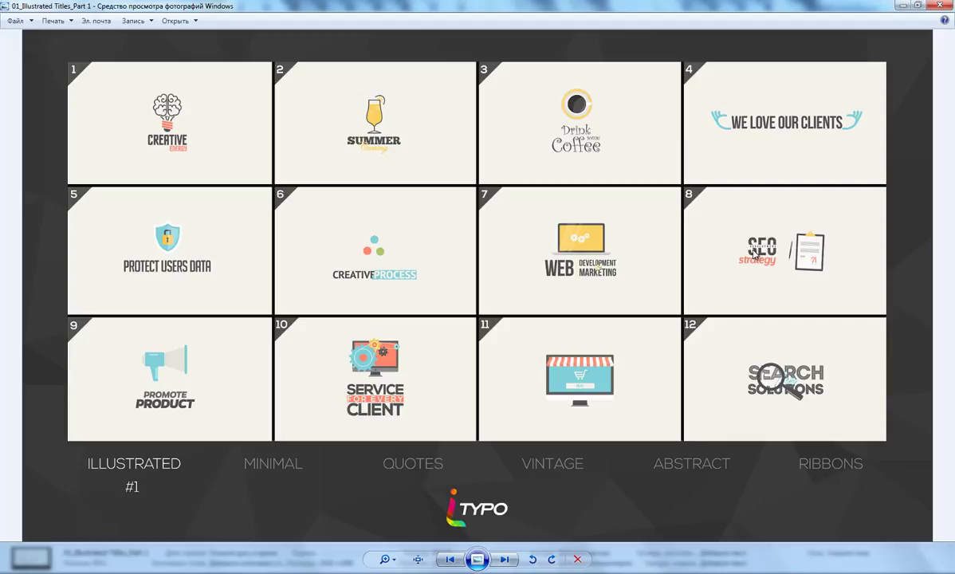
click(505, 560)
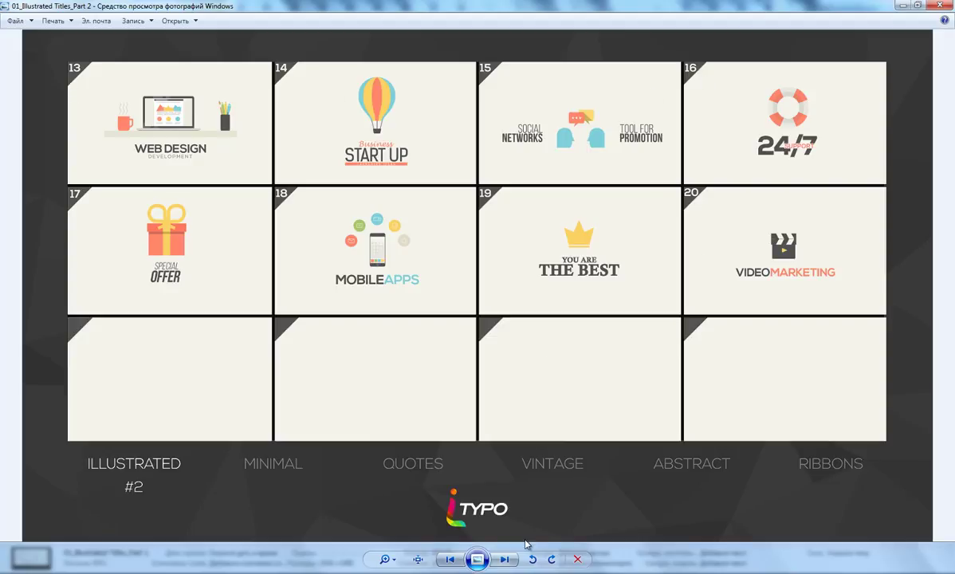
click(504, 560)
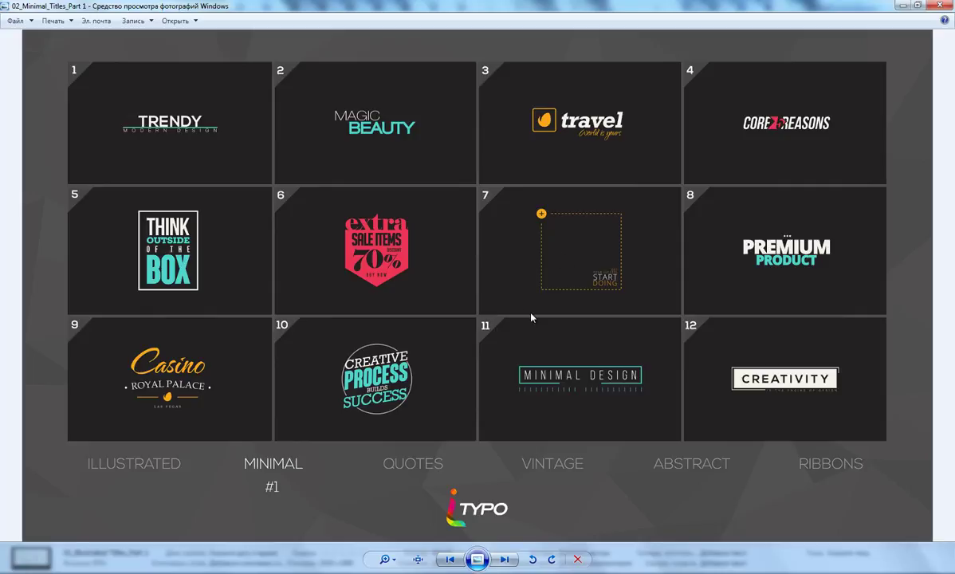
click(451, 560)
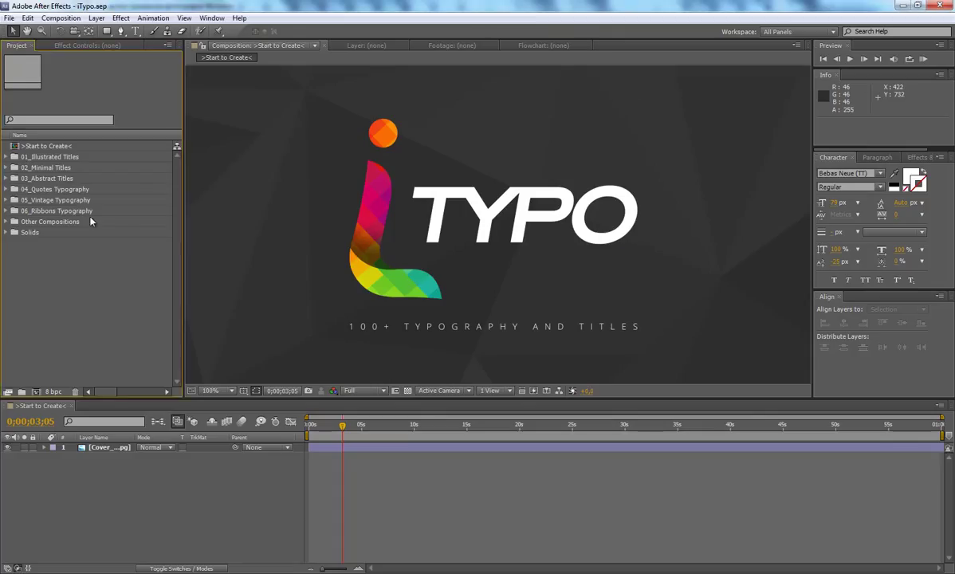
Step: Expand 01_Illustrated Titles and Title 14, and open the Title 14 comp
click(12, 156)
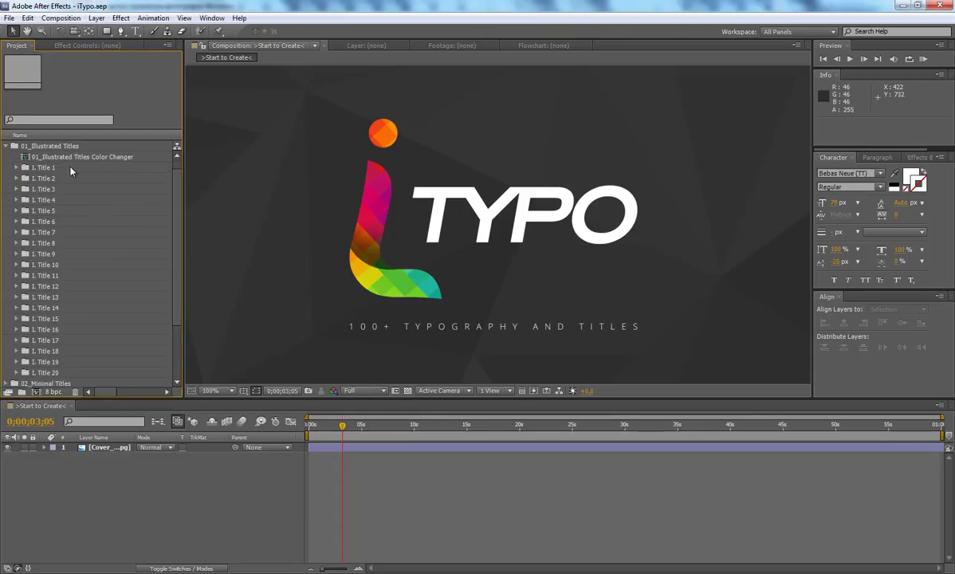
click(17, 308)
double_click(56, 329)
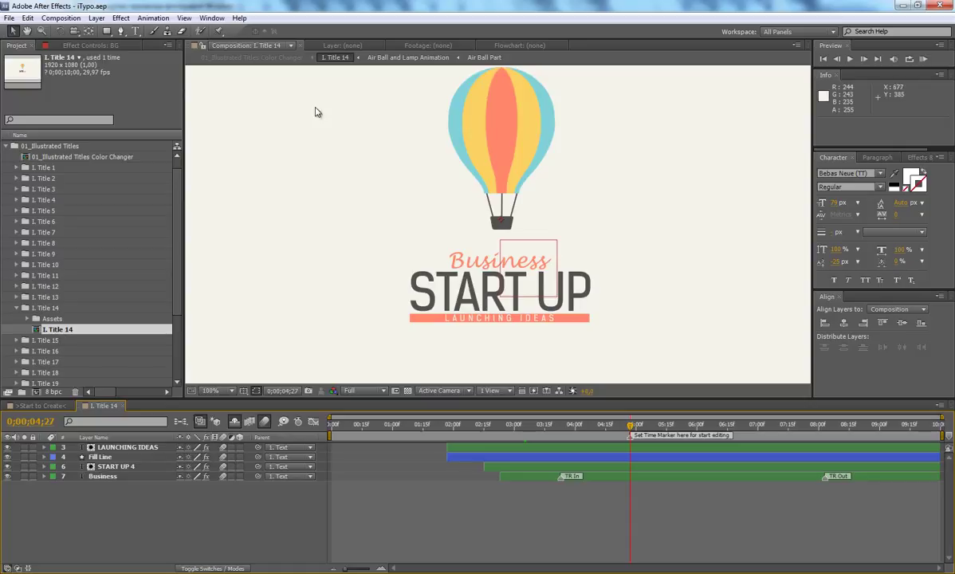
Step: Pan the composition view and scrub the balloon title animation to 0;00;04;29
click(26, 31)
drag(623, 117, 616, 141)
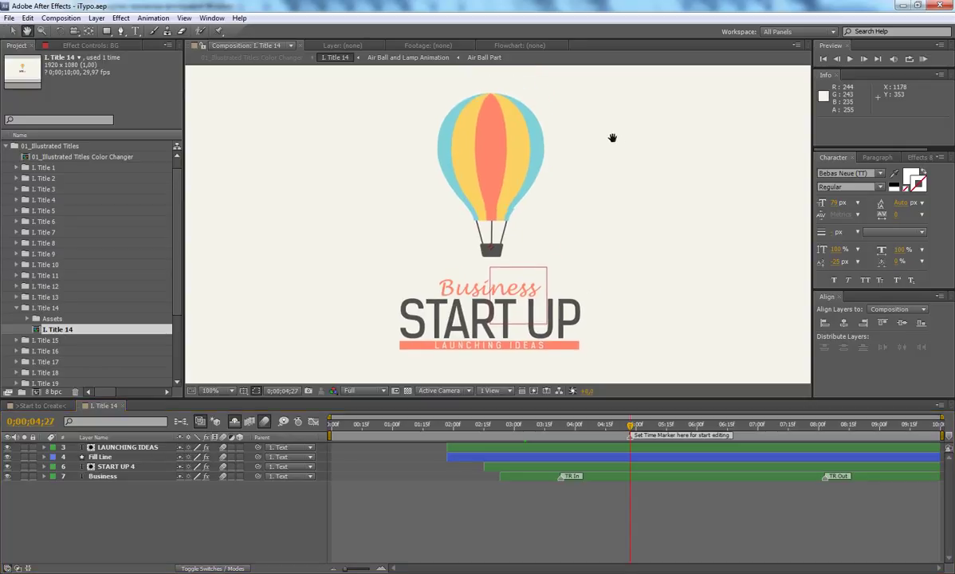
click(13, 30)
drag(330, 429, 590, 443)
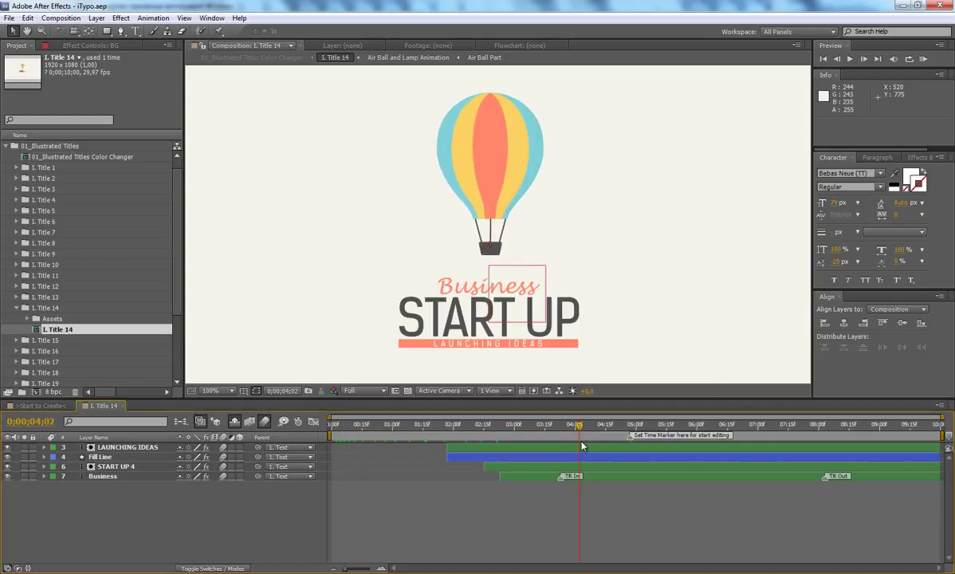
click(634, 429)
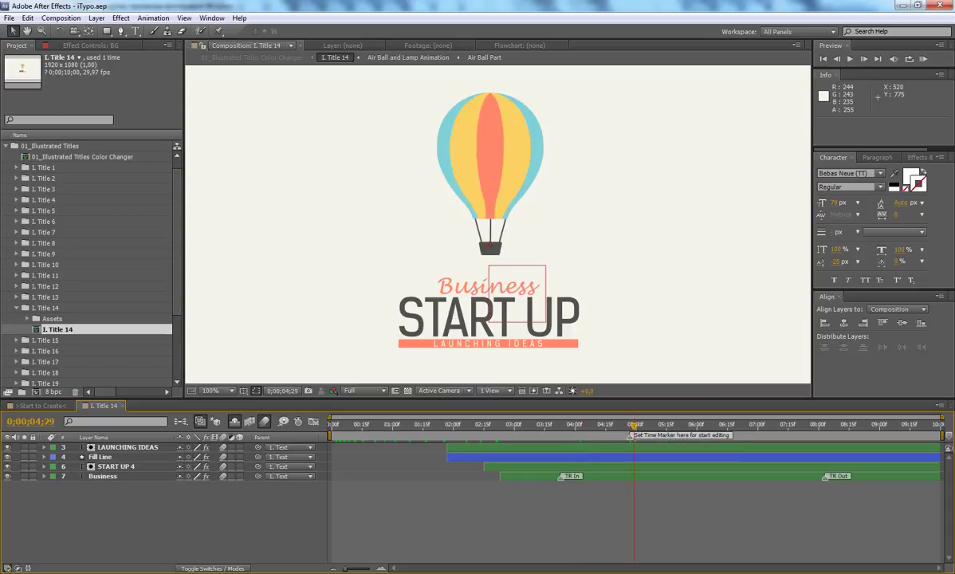
click(388, 566)
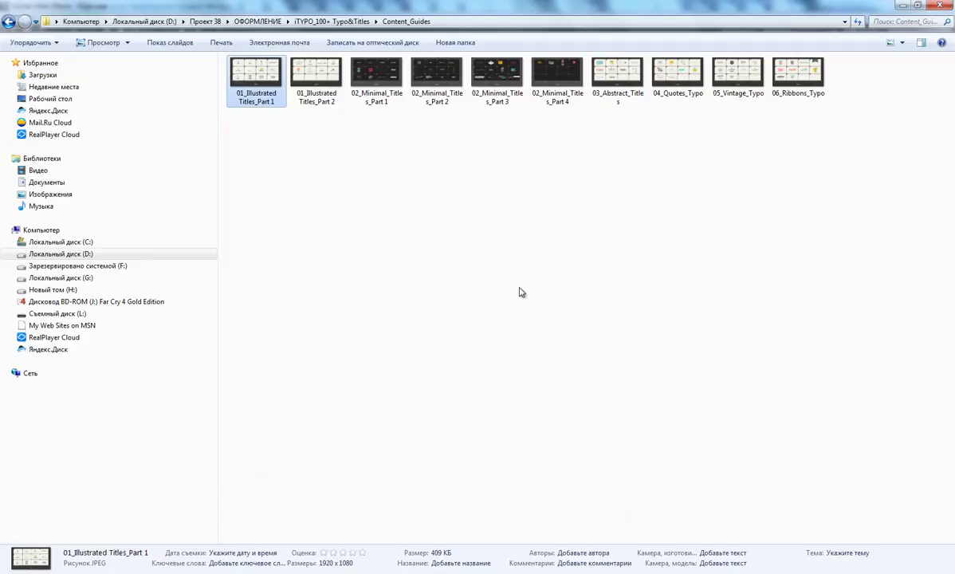
Step: Page from Minimal Titles Part 3 through Abstract, Quotes, Vintage and Ribbons sheets, then close the viewer
double_click(504, 80)
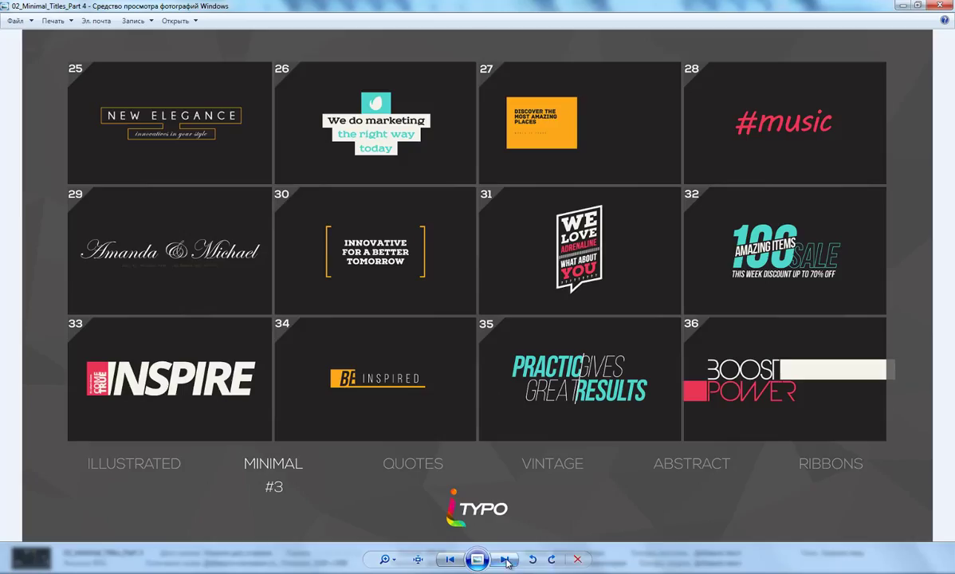
click(506, 560)
click(506, 560)
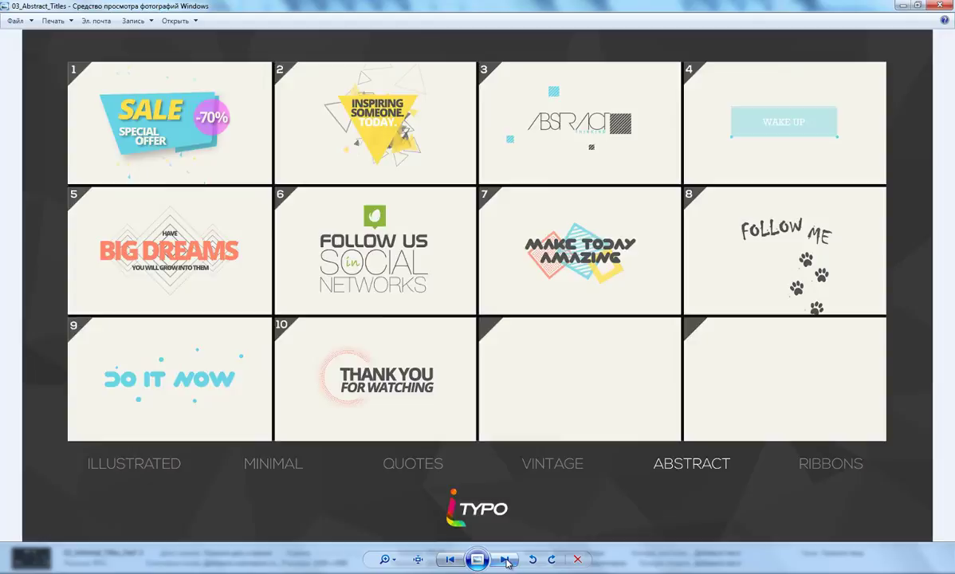
click(506, 560)
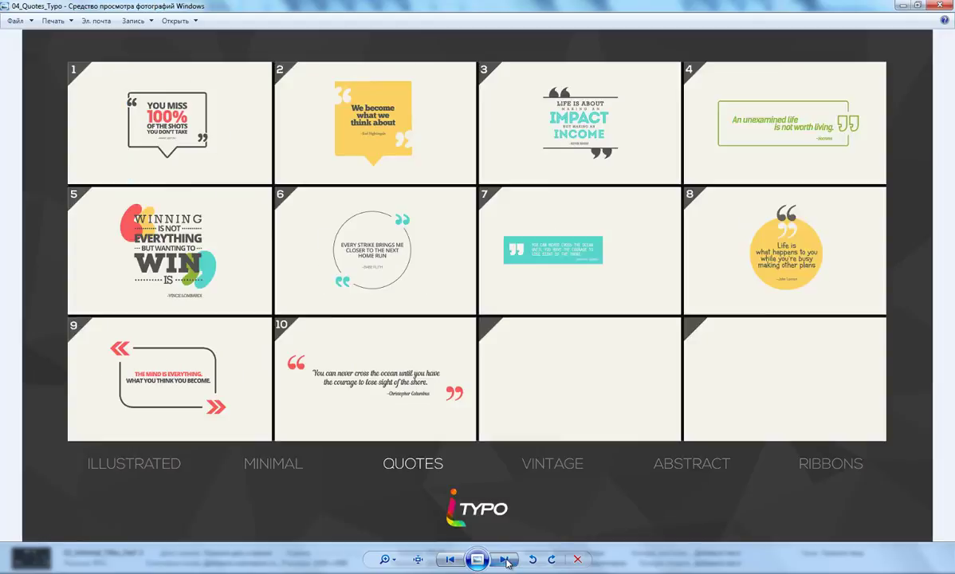
click(507, 559)
click(507, 560)
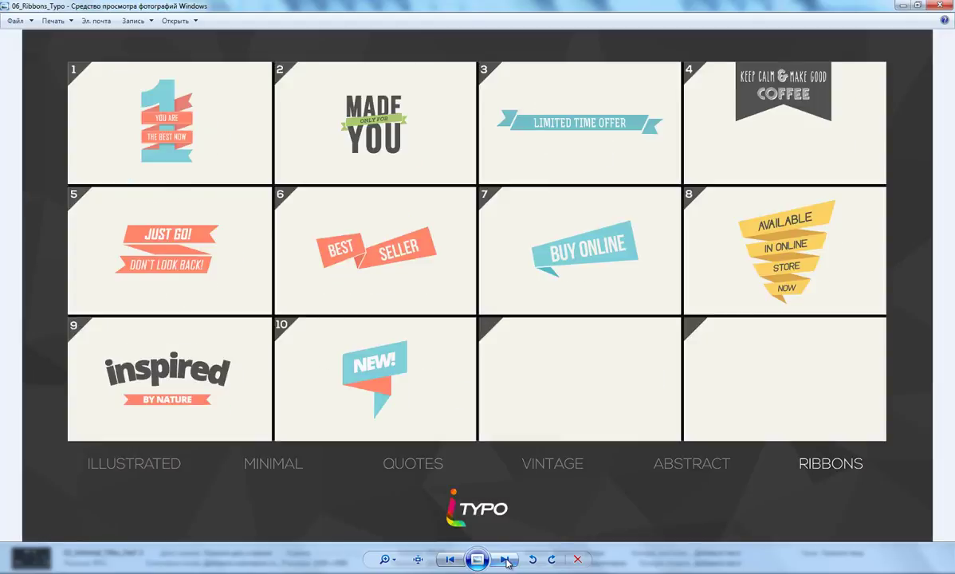
click(506, 560)
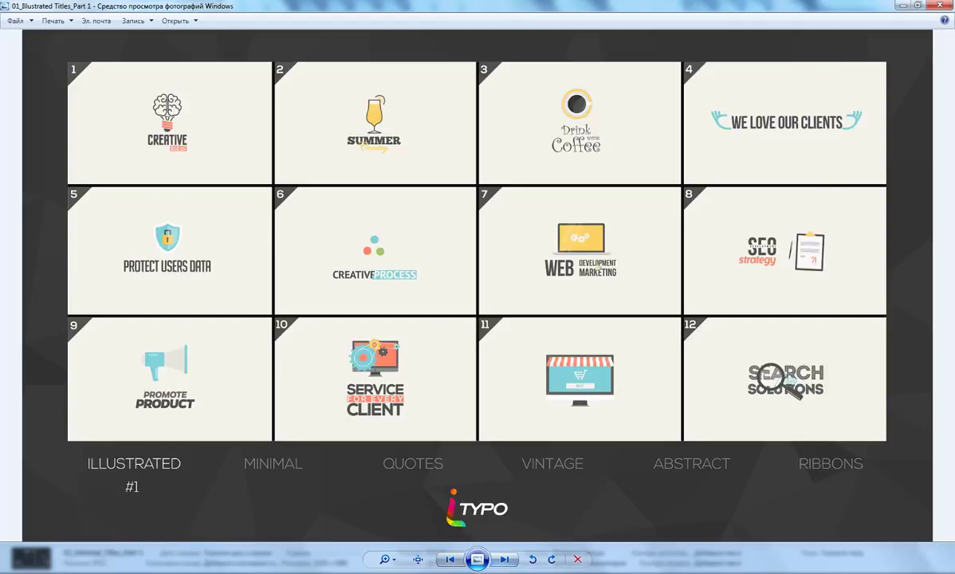
click(938, 5)
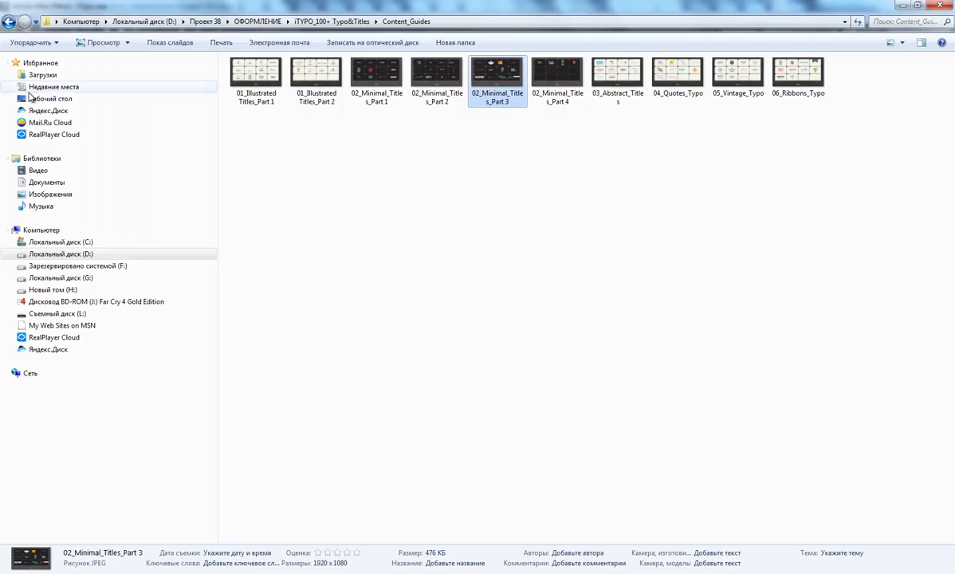
Step: Go back to the iTYPO folder and reopen Content_Guides
click(9, 22)
click(352, 218)
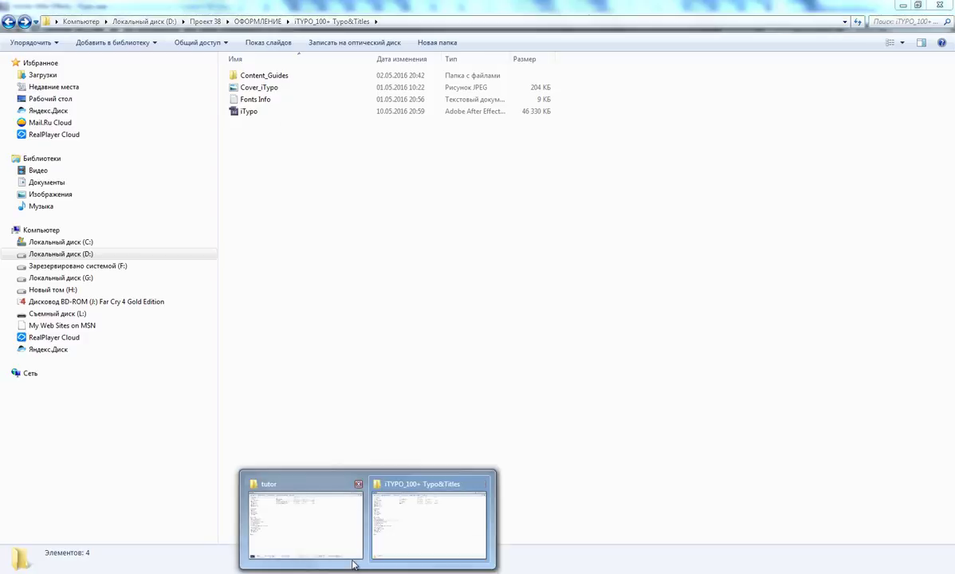
click(434, 451)
double_click(254, 76)
Step: View the Illustrated Part 1 and Minimal Part 1 sheets, close the viewer, and return to the parent folder
double_click(256, 71)
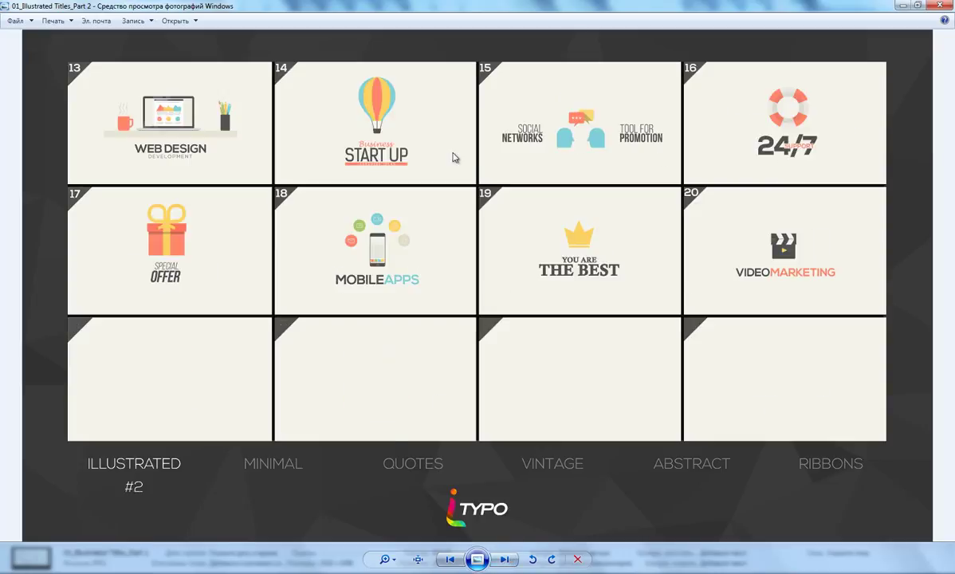
click(507, 559)
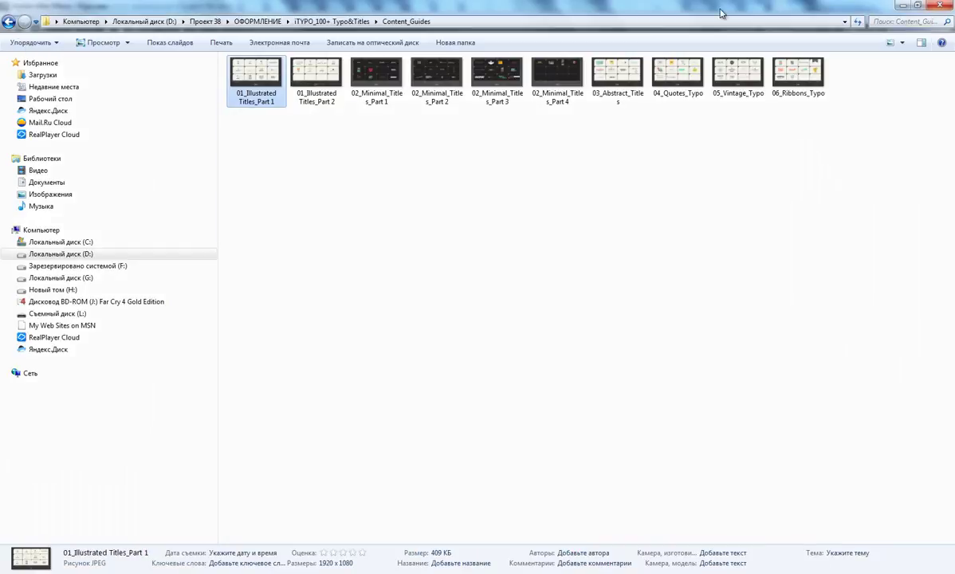
click(940, 5)
click(8, 22)
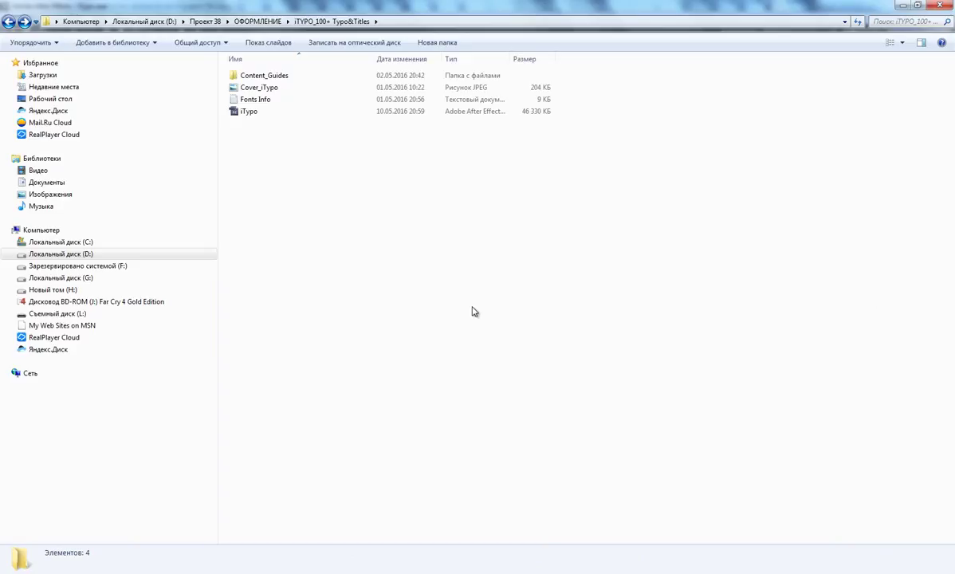
click(248, 100)
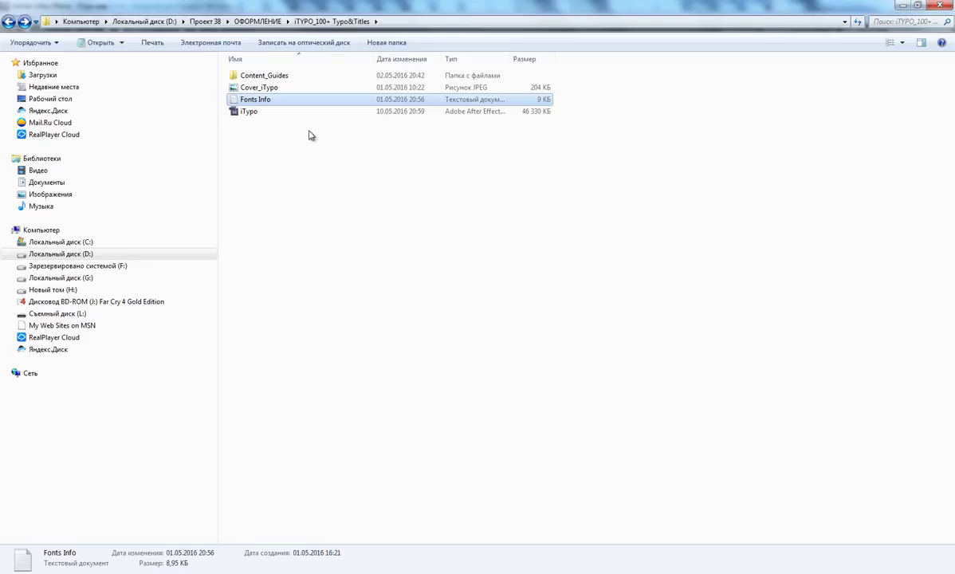
double_click(259, 99)
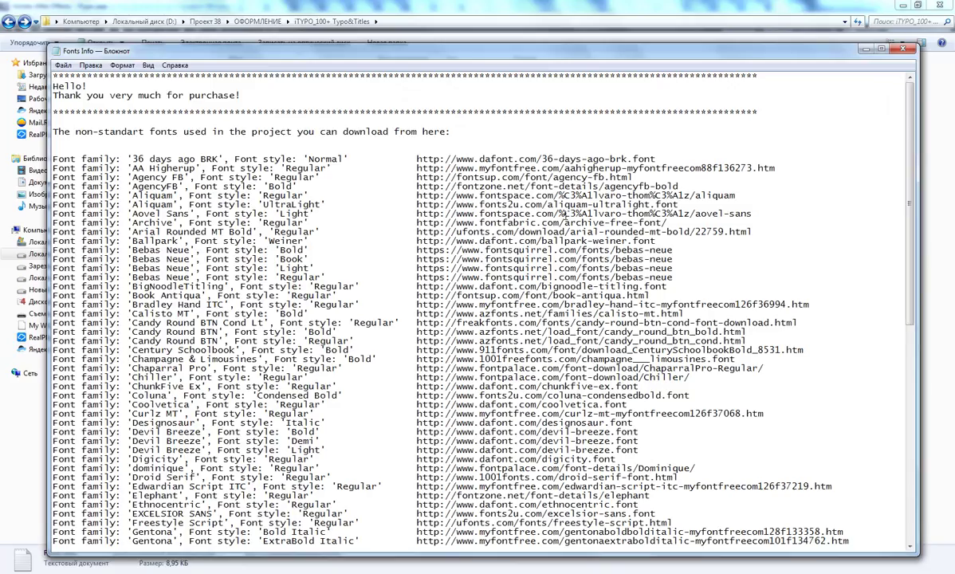
scroll(174, 250, down, 5)
scroll(174, 250, up, 5)
scroll(174, 249, down, 7)
scroll(173, 249, down, 6)
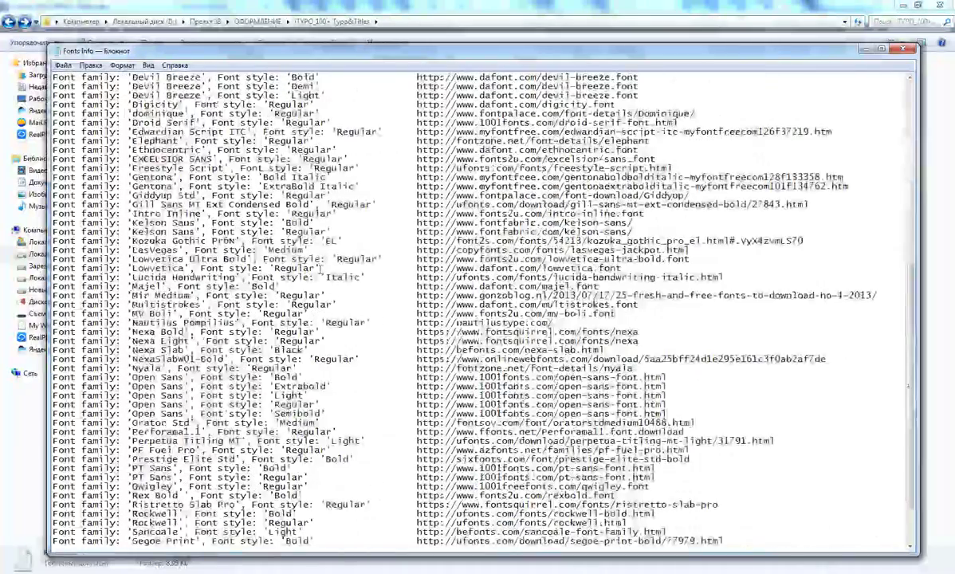
scroll(174, 250, up, 5)
scroll(537, 195, up, 8)
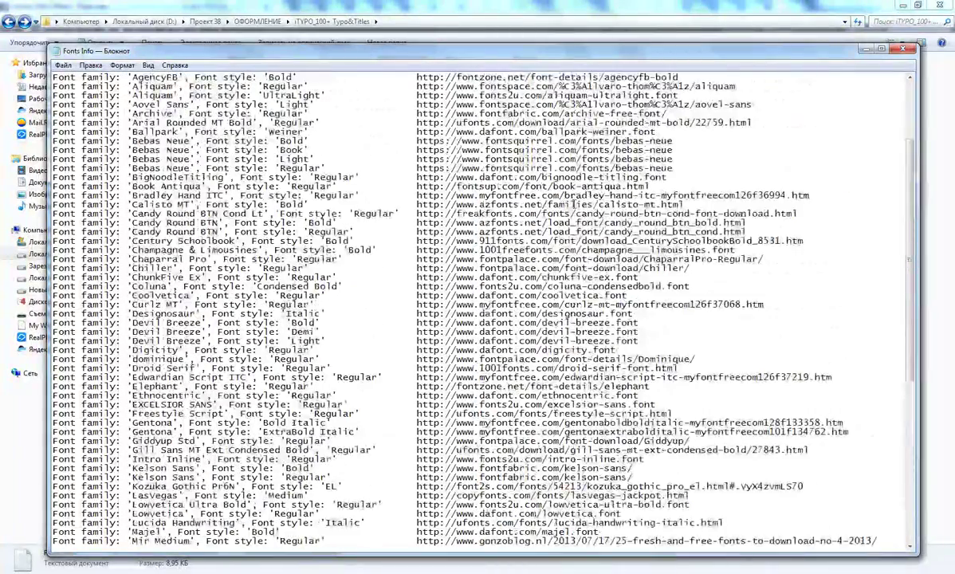
drag(480, 160, 580, 159)
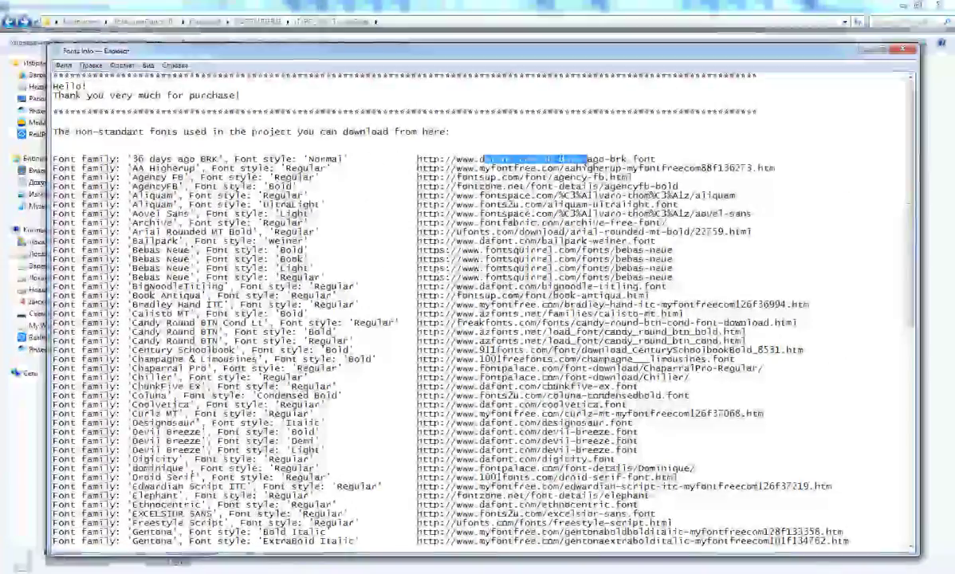
click(237, 160)
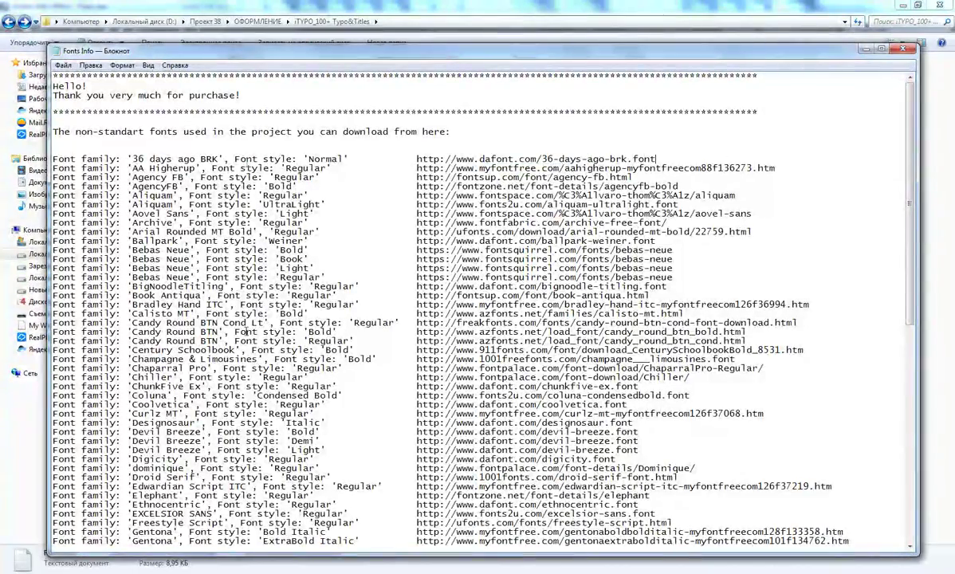
scroll(236, 159, down, 15)
scroll(237, 160, up, 15)
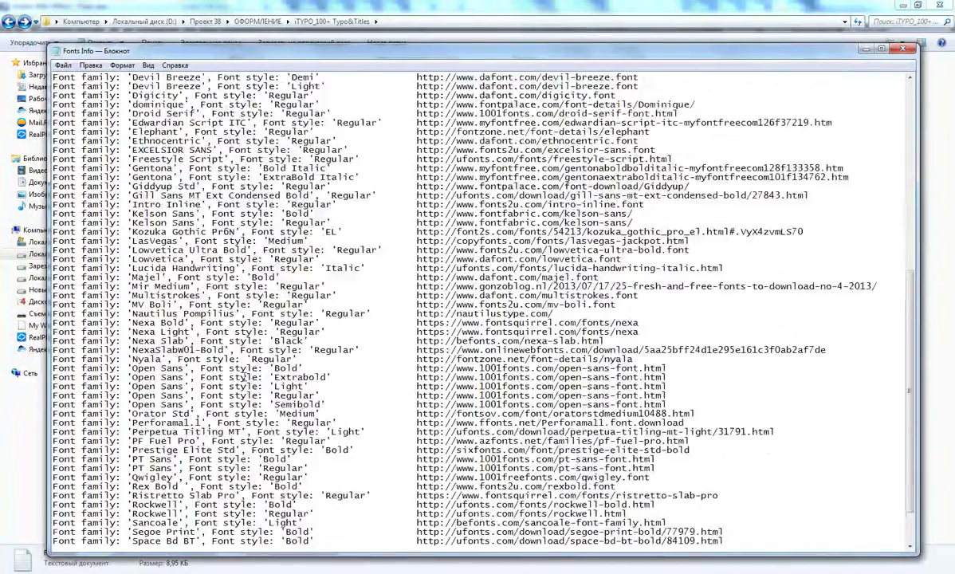
scroll(260, 368, down, 3)
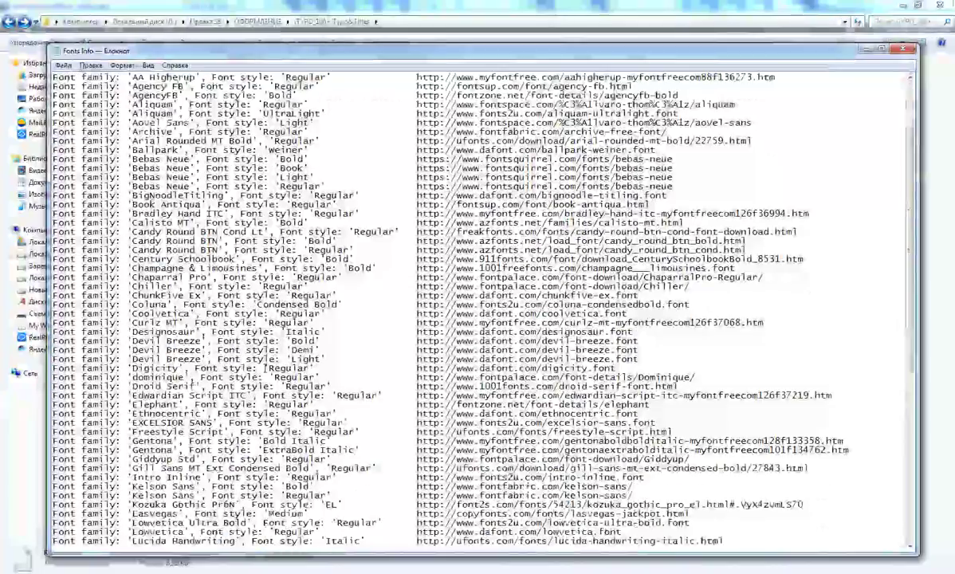
key(alt+F4)
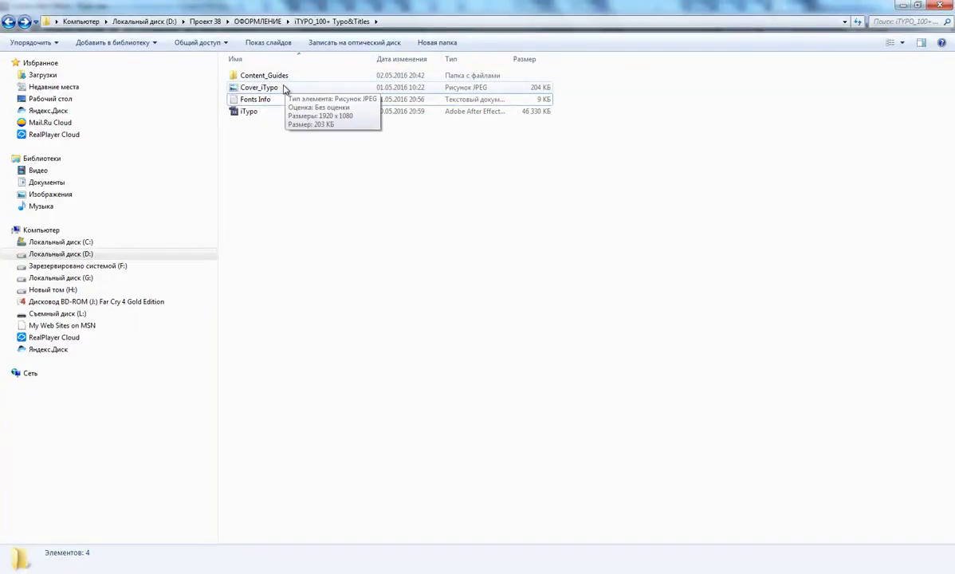
Step: Close Explorer and the I. Title 14 tab, then open the 01_Illustrated Titles Color Changer comp
click(938, 6)
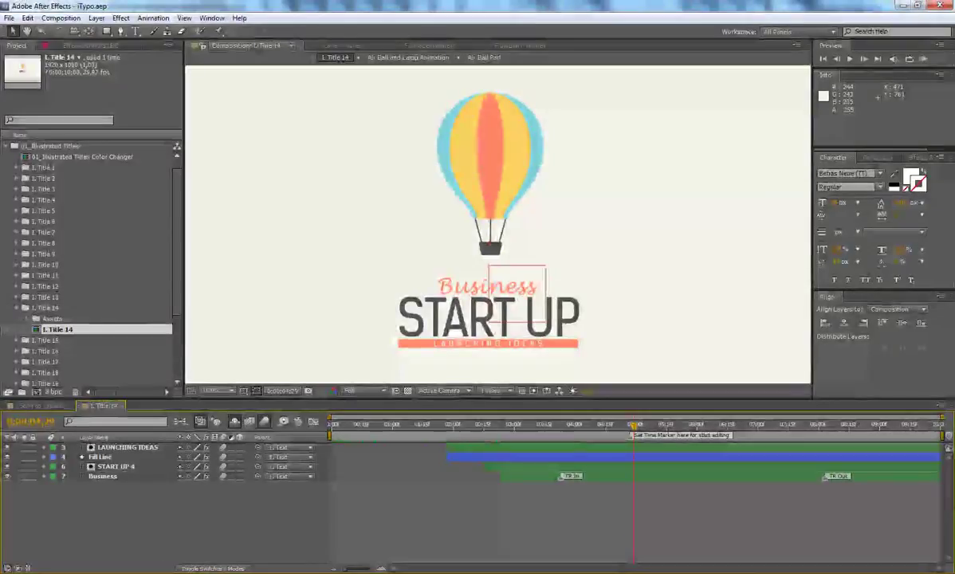
click(123, 408)
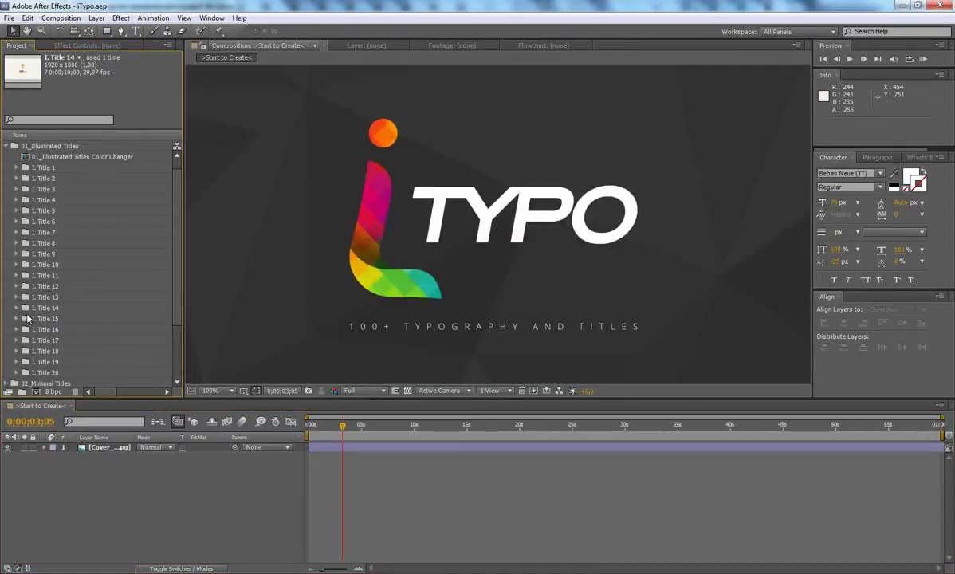
click(6, 145)
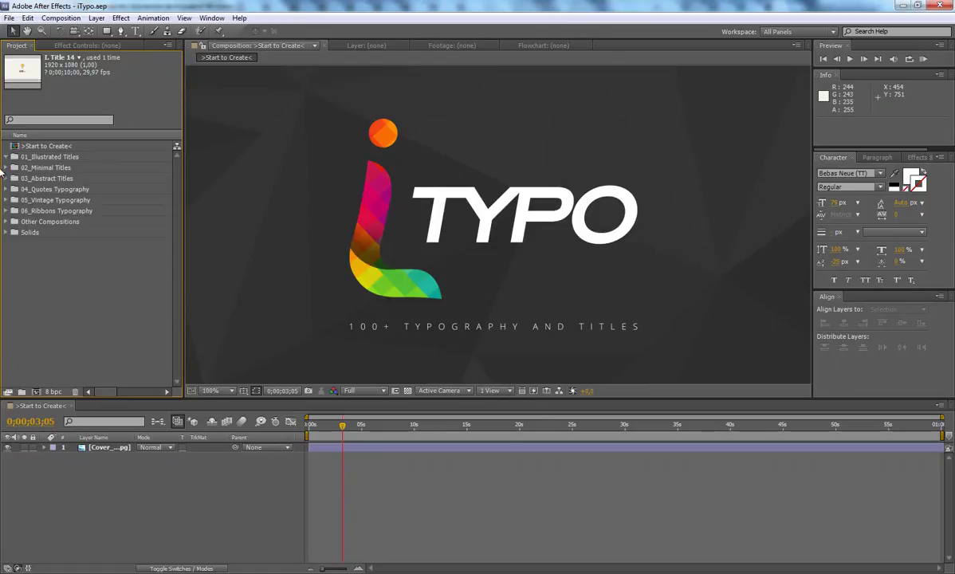
click(5, 157)
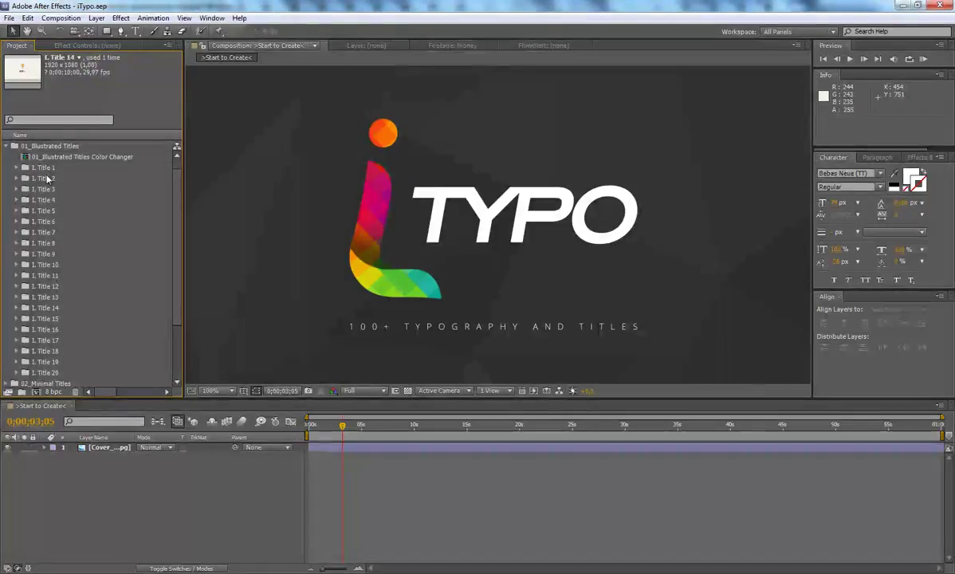
scroll(28, 288, down, 2)
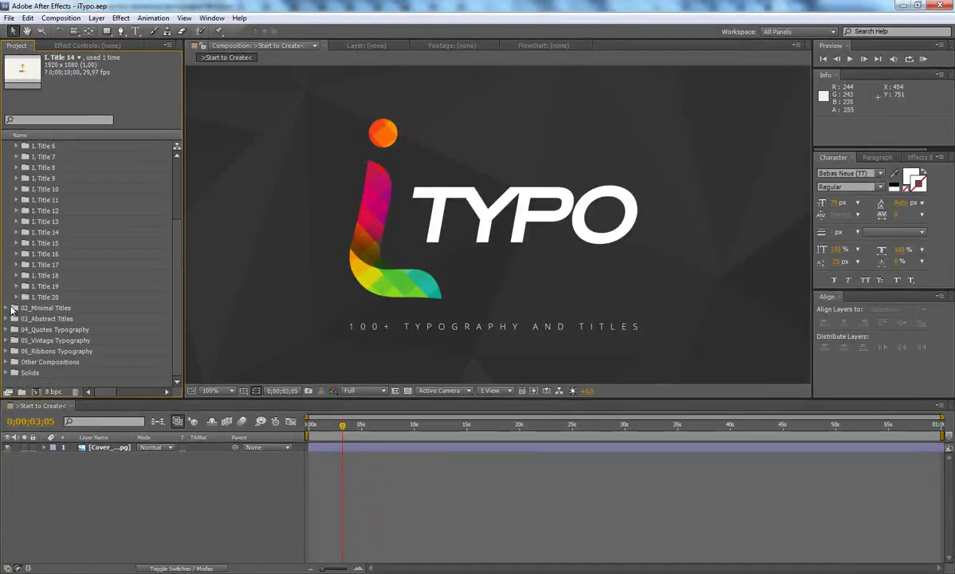
click(6, 308)
click(65, 156)
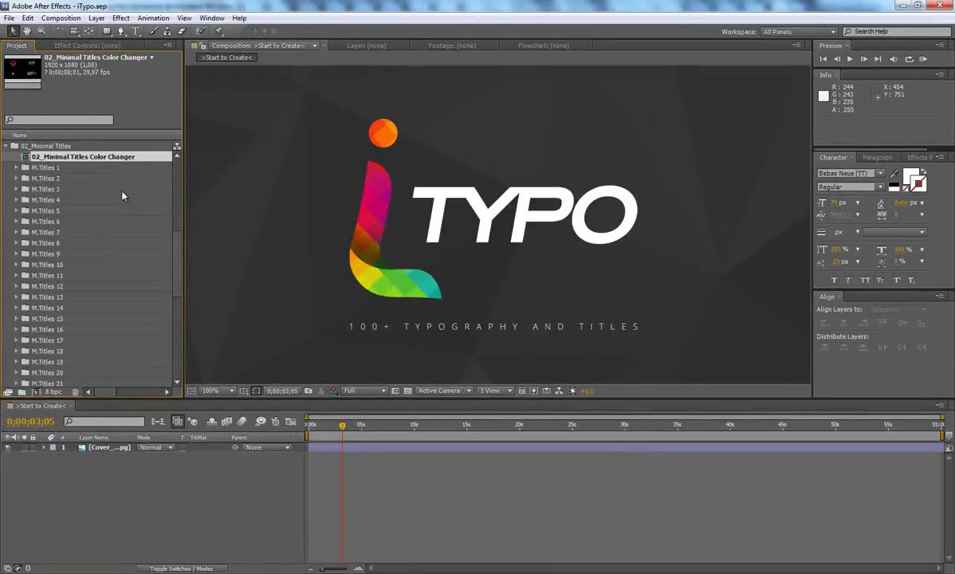
scroll(123, 196, up, 5)
click(79, 168)
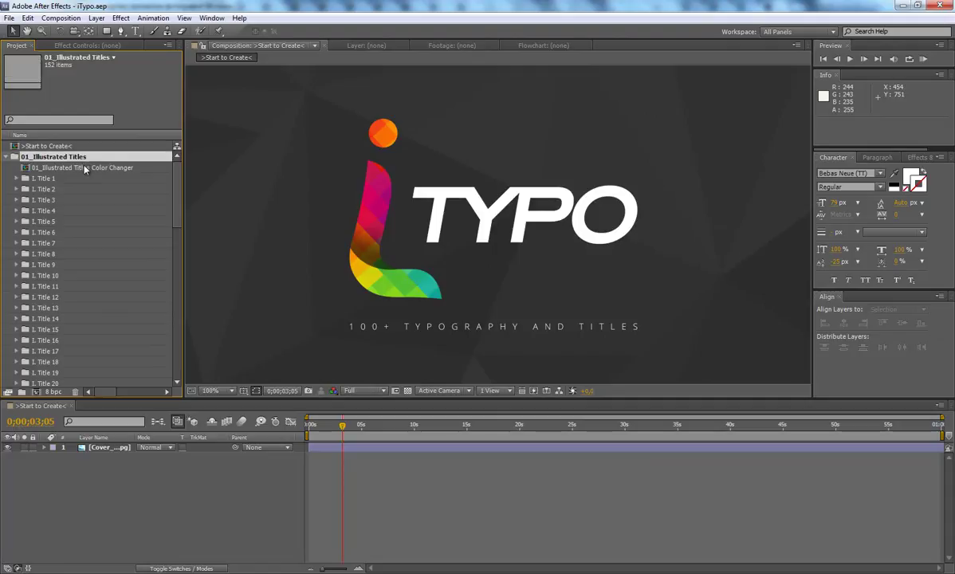
double_click(72, 170)
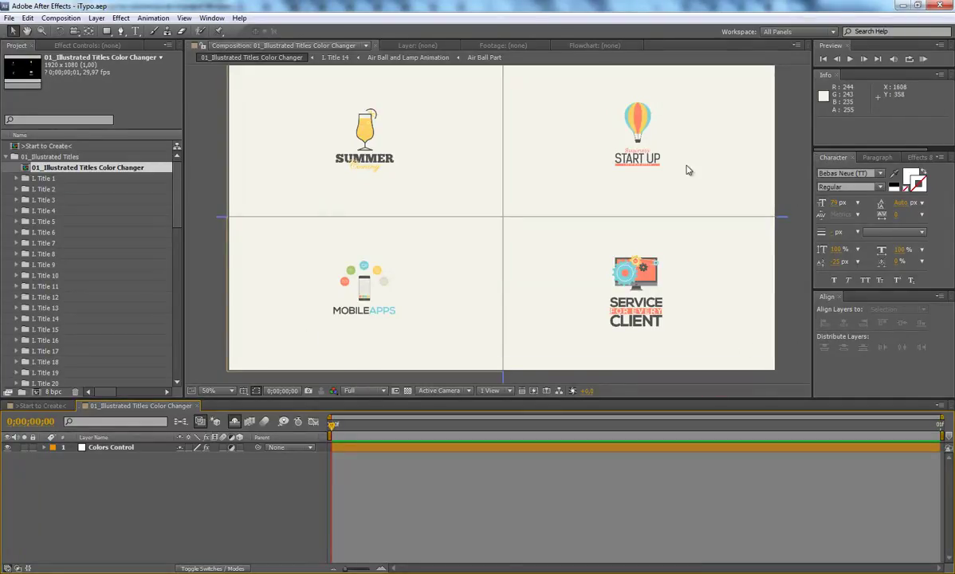
Step: Select the Colors Control layer and show its Color_BG1 to Color_7 parameters in Effect Controls
click(111, 448)
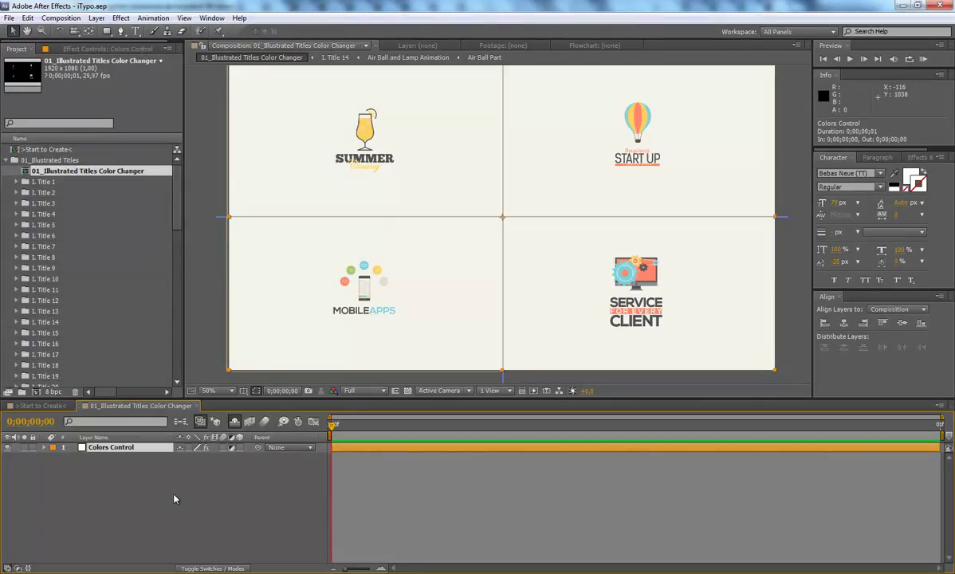
click(108, 48)
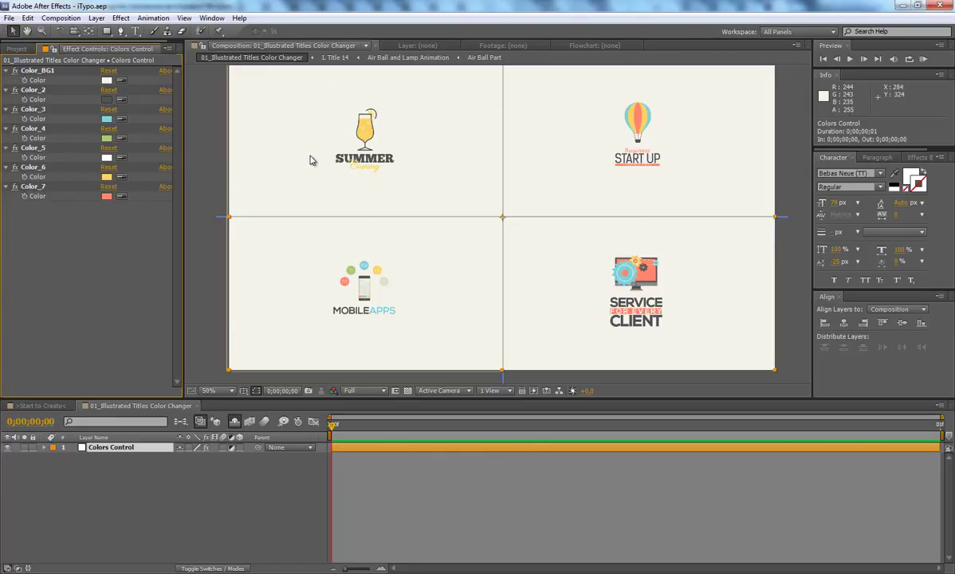
click(17, 49)
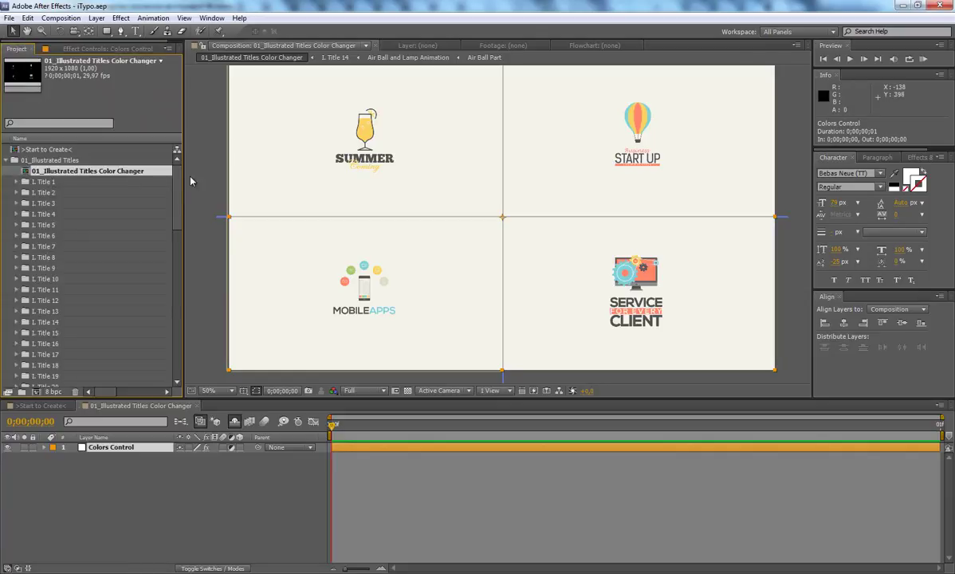
scroll(103, 189, down, 1)
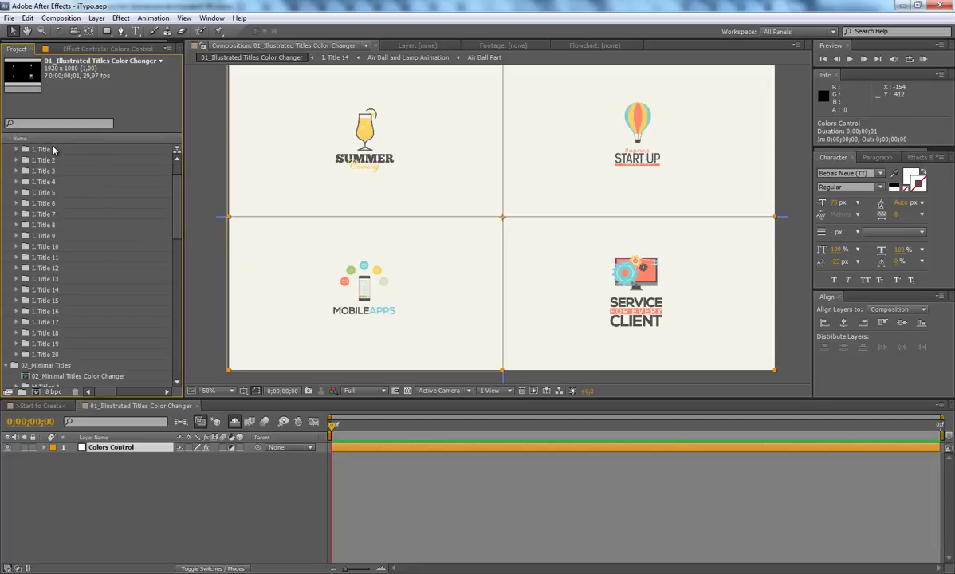
click(48, 354)
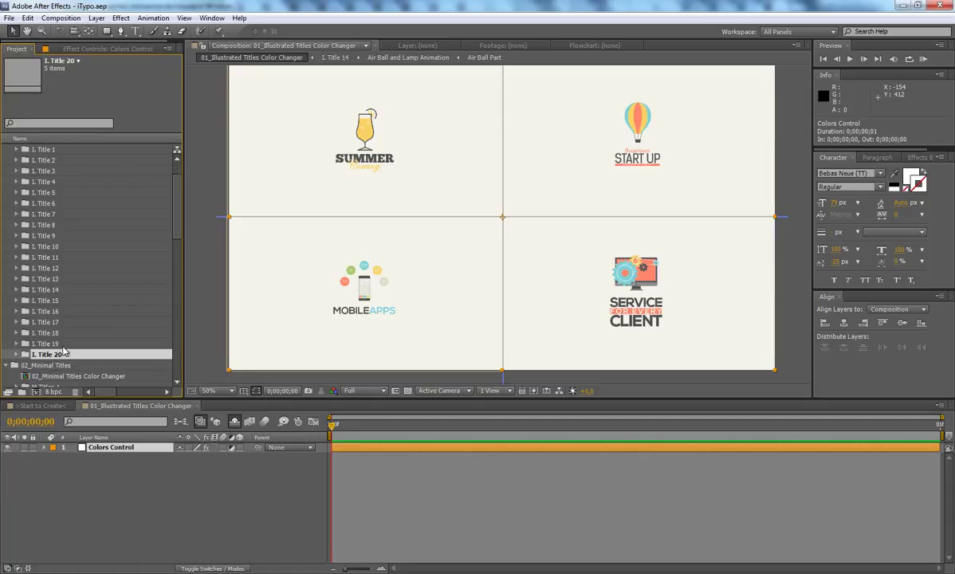
scroll(59, 328, up, 1)
click(54, 160)
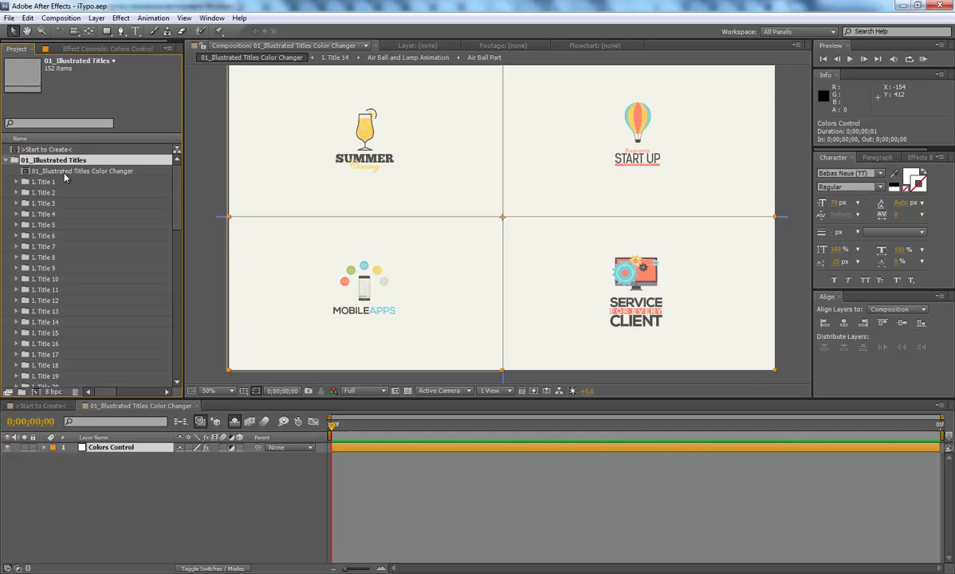
click(102, 49)
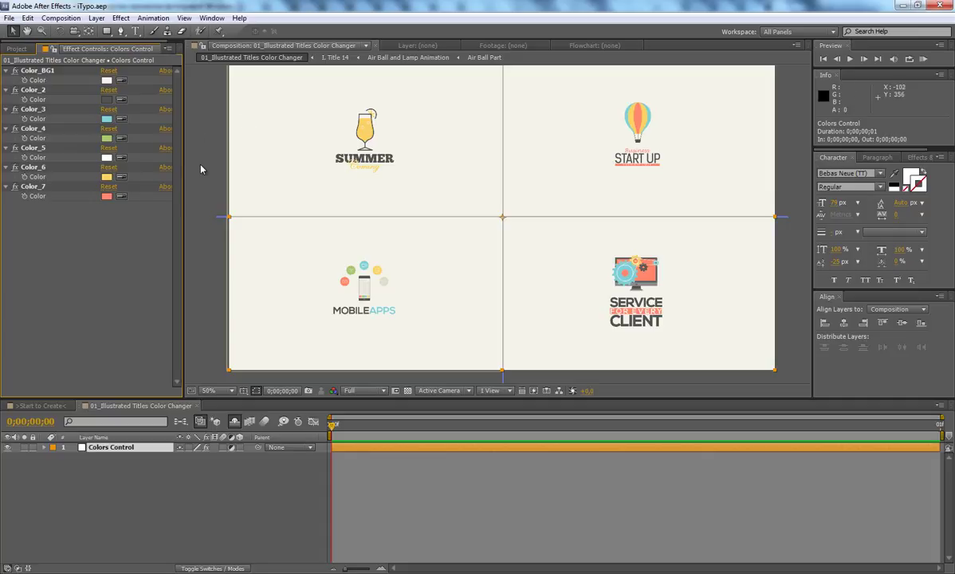
Step: Try green, yellow and pale gold for Color_7, then cancel the change
click(106, 198)
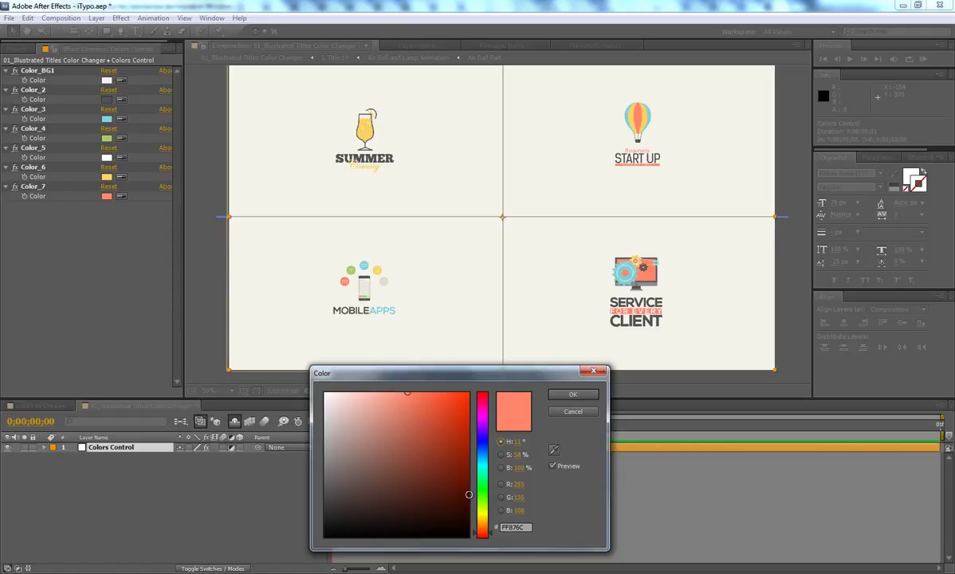
drag(480, 489, 481, 476)
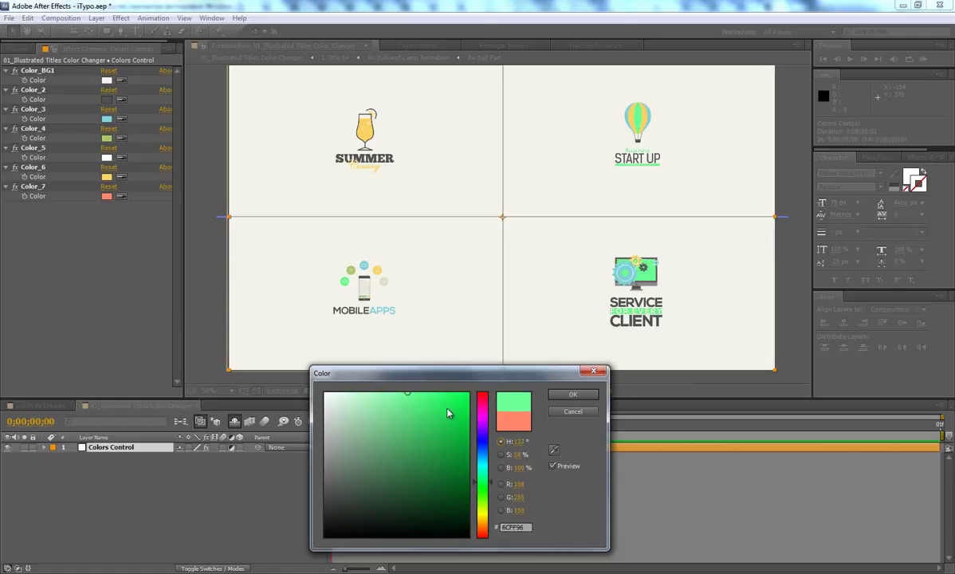
drag(487, 431, 483, 409)
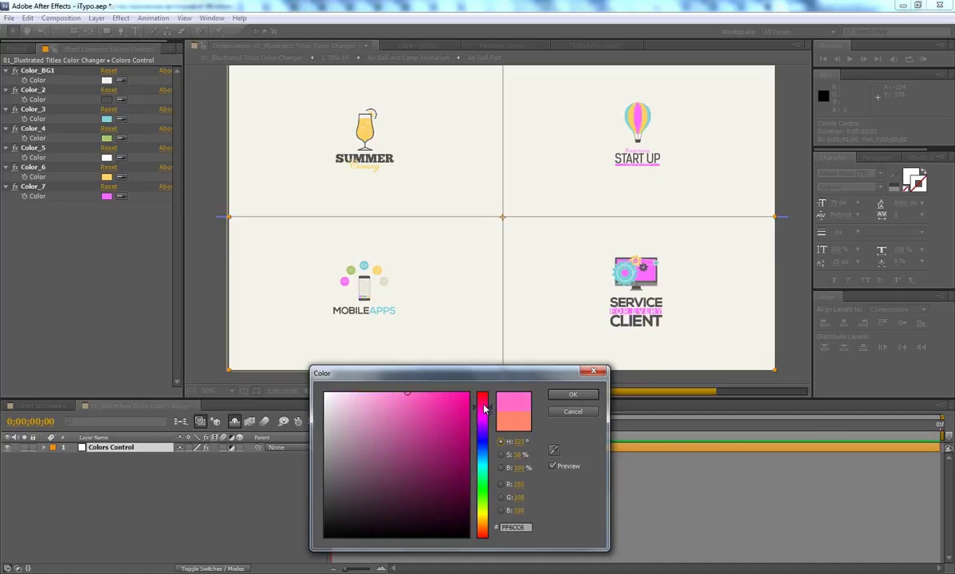
click(484, 495)
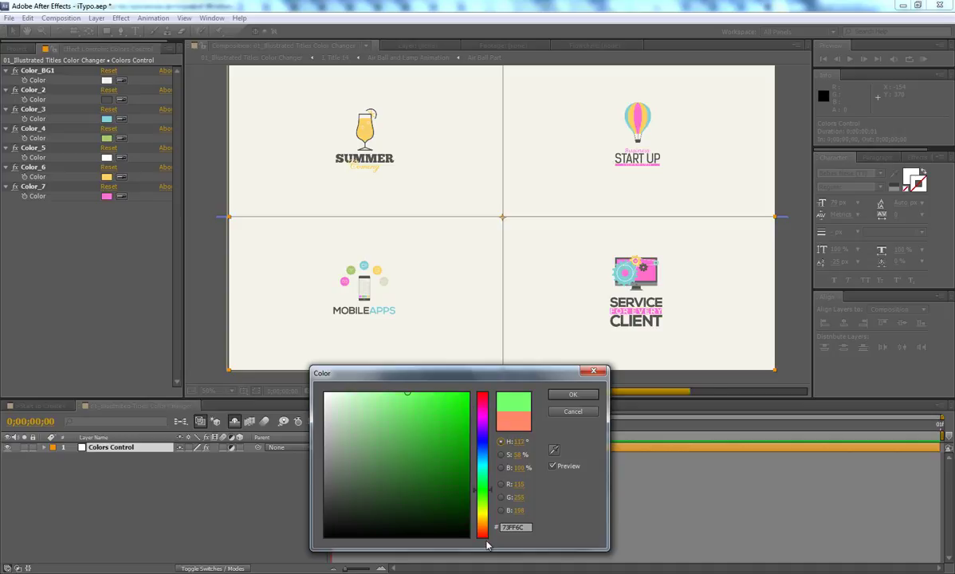
click(483, 519)
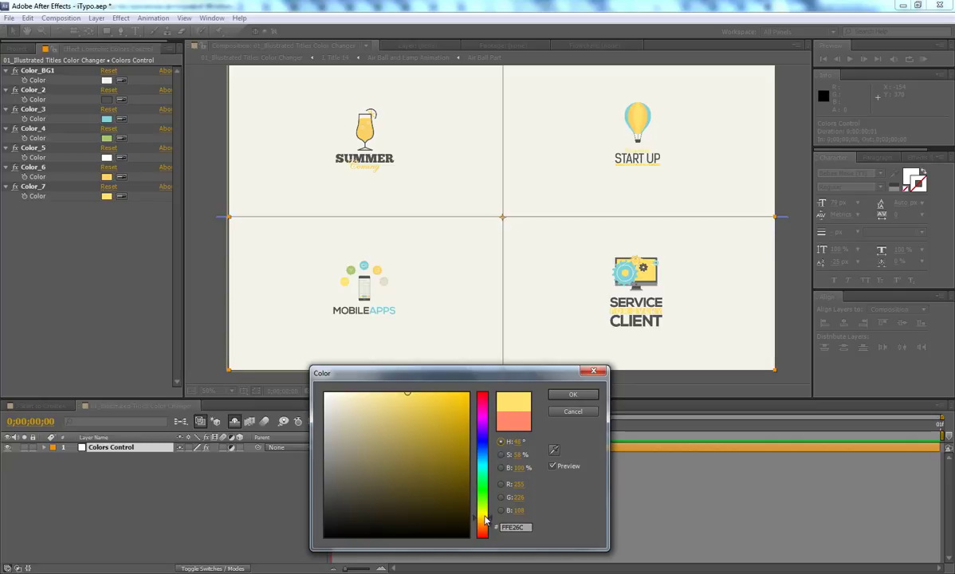
click(448, 453)
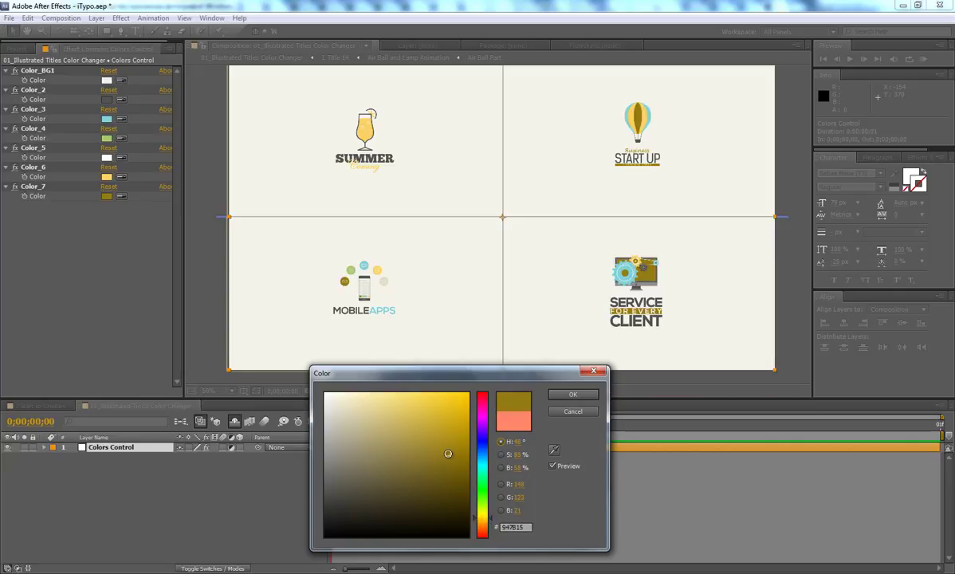
mouse_move(448, 454)
mouse_down()
mouse_move(437, 398)
mouse_move(373, 407)
mouse_up()
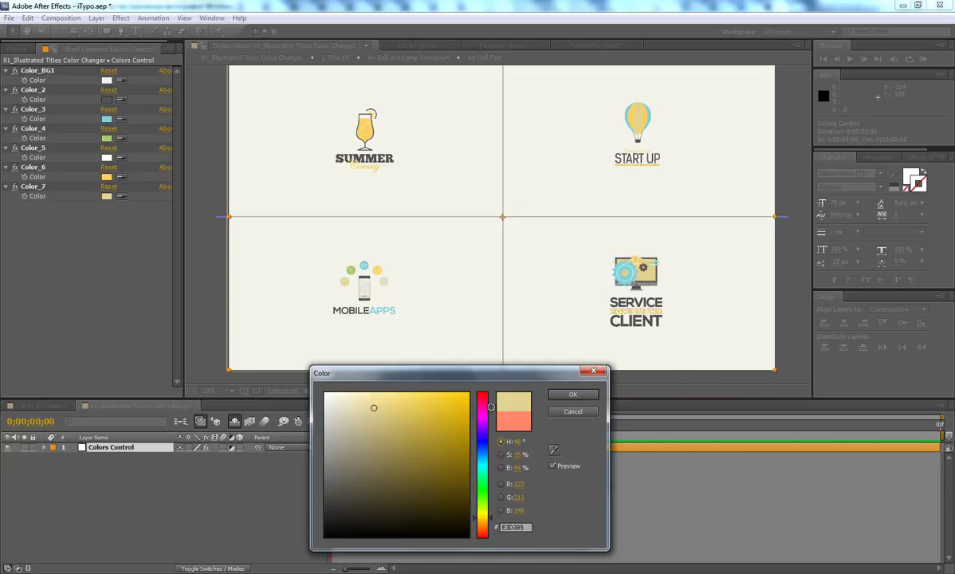
key(Escape)
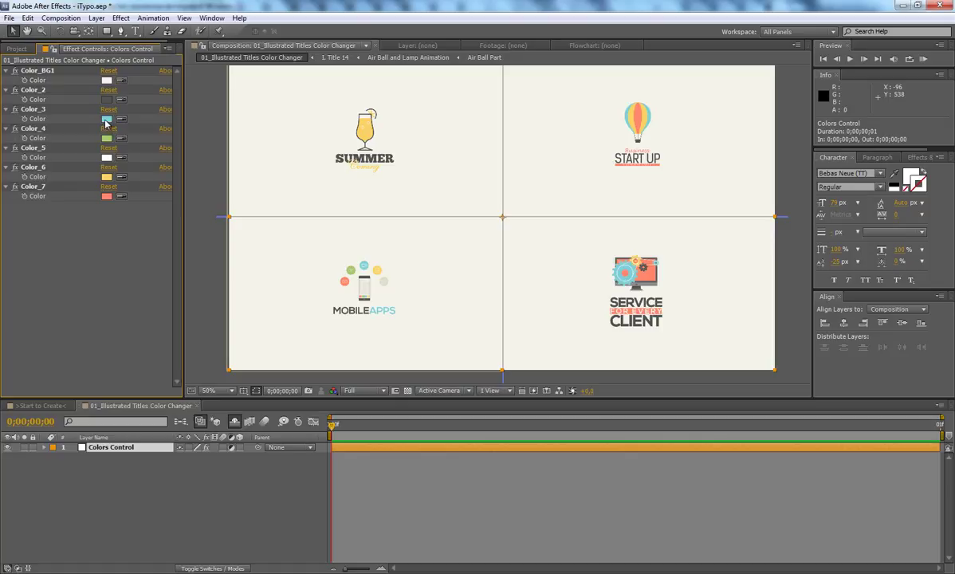
Step: Try a green Color_3, cancel it, and close the Color Changer comp
click(106, 120)
click(481, 489)
drag(481, 494, 481, 496)
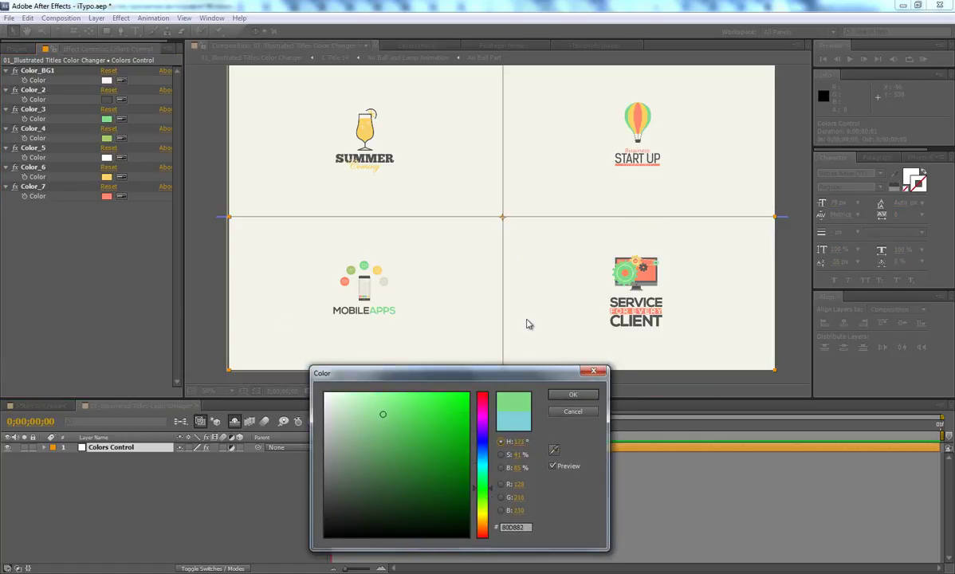
click(573, 411)
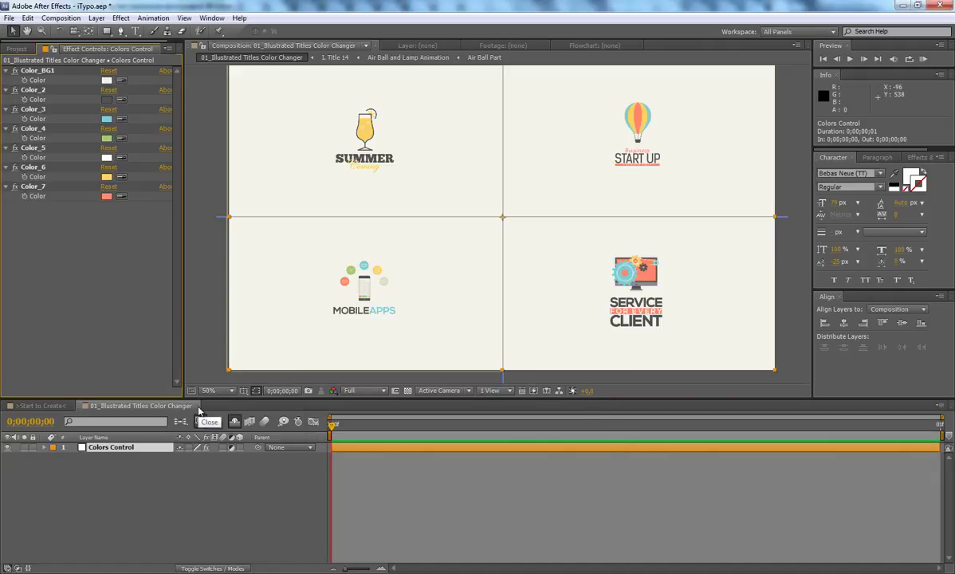
click(199, 407)
click(17, 45)
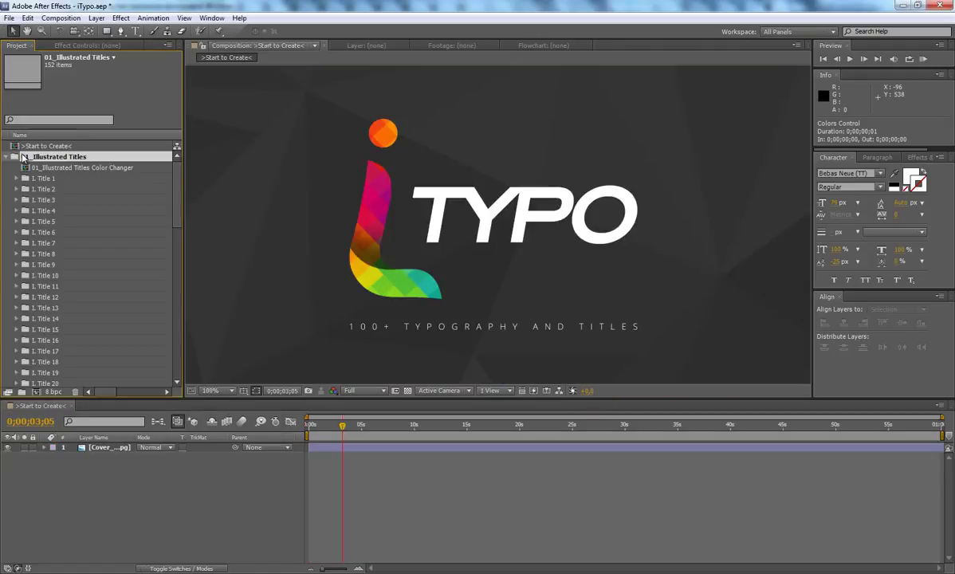
click(15, 157)
click(8, 168)
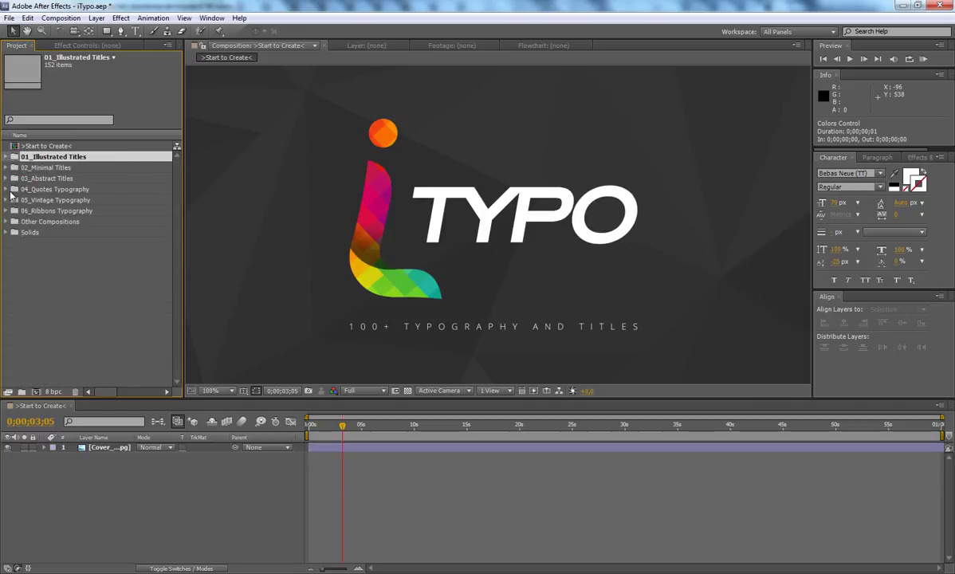
click(7, 189)
double_click(42, 201)
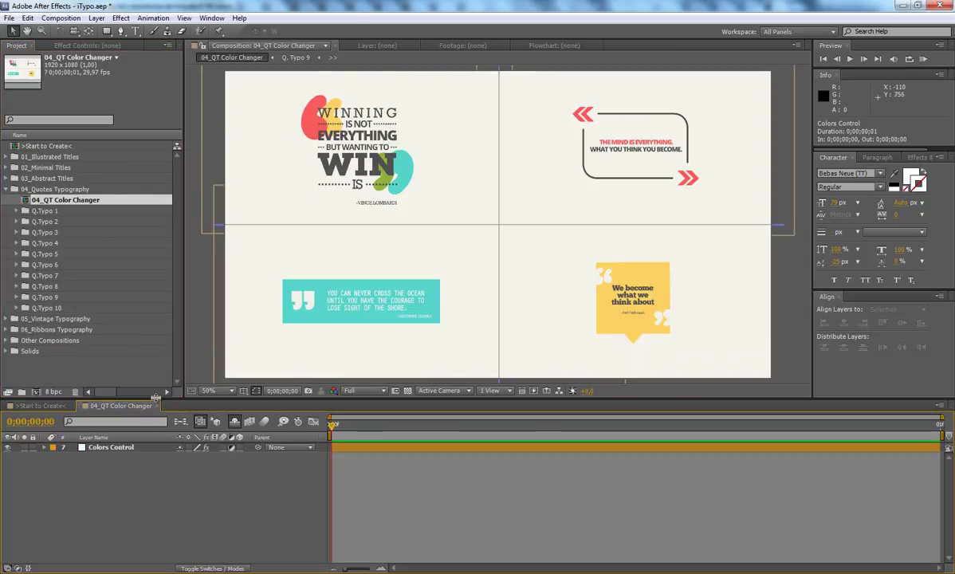
click(132, 448)
click(107, 49)
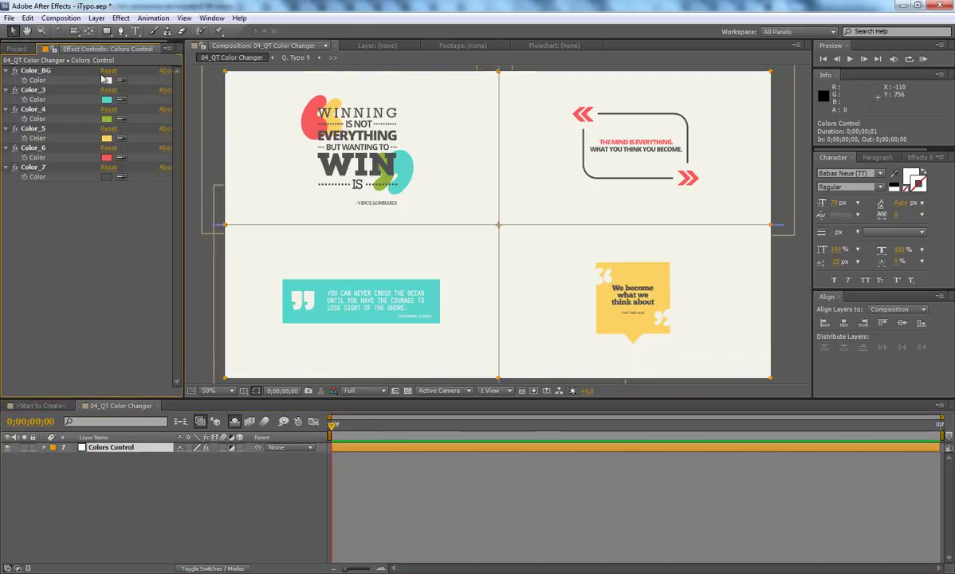
click(106, 100)
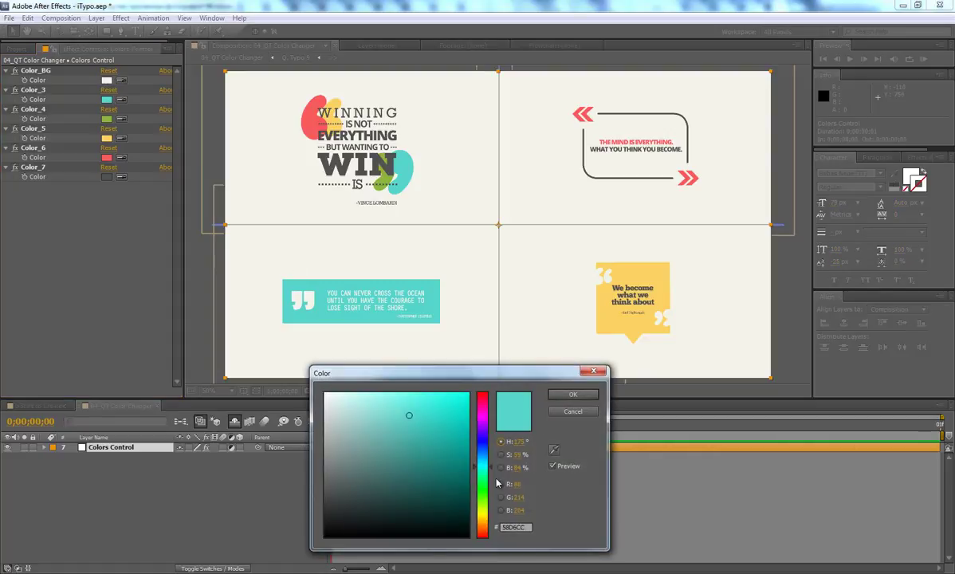
click(482, 412)
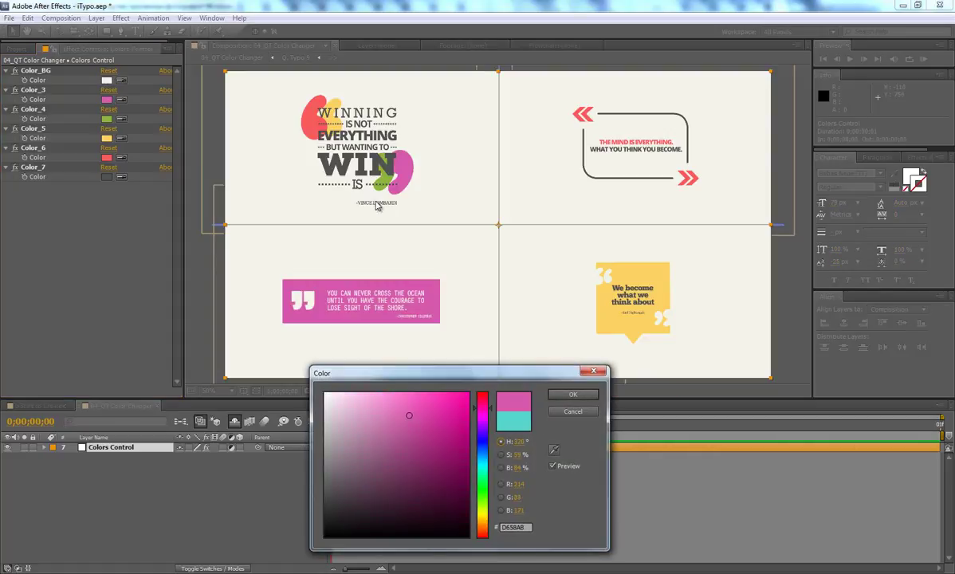
click(453, 403)
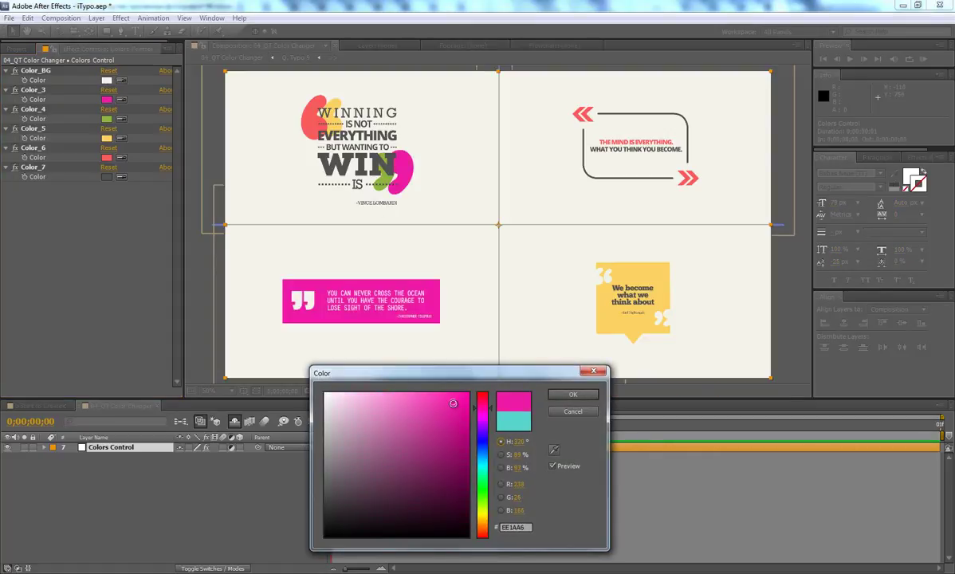
click(597, 412)
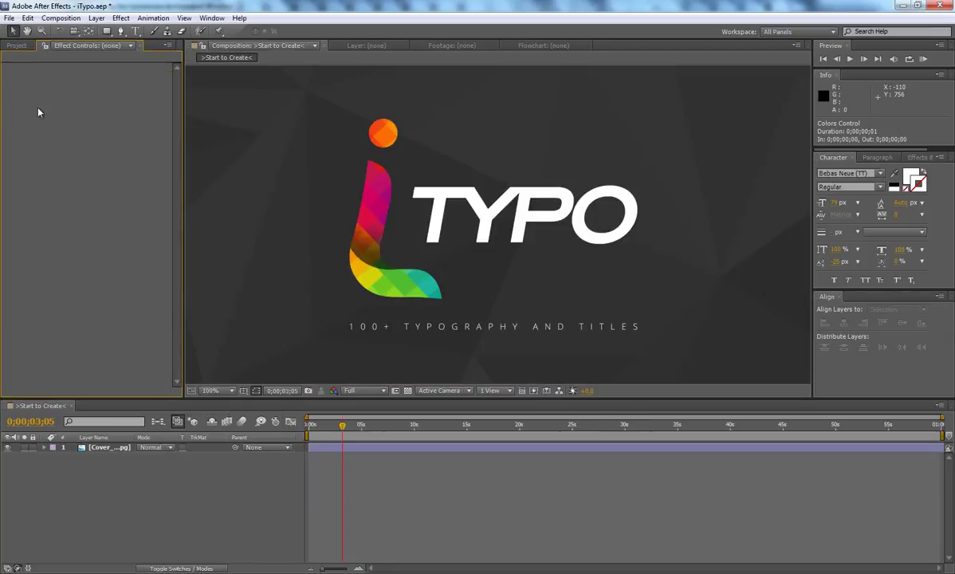
click(17, 45)
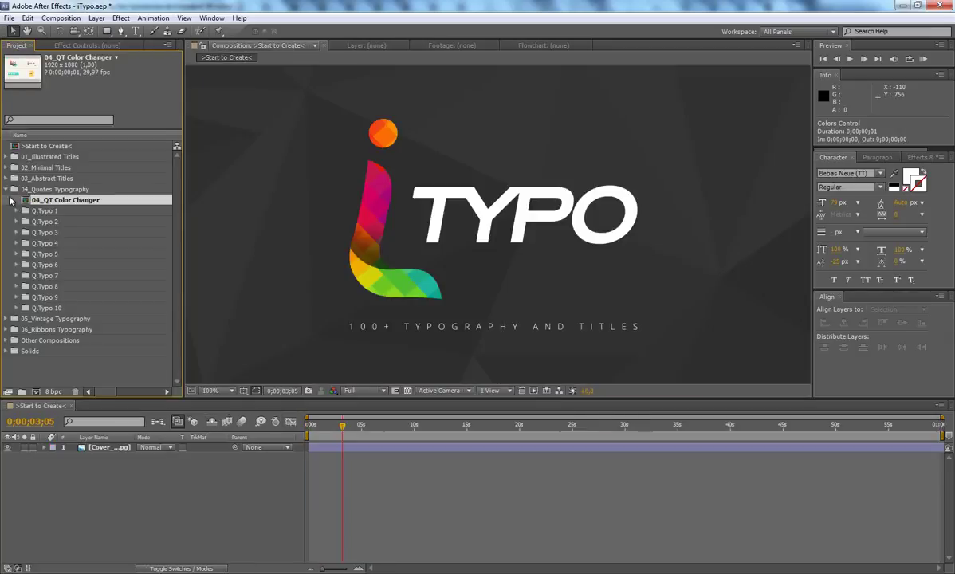
Step: Expand 02_Minimal Titles and M.Titles 6 in the Project panel and open the M.Title 6 comp
click(7, 189)
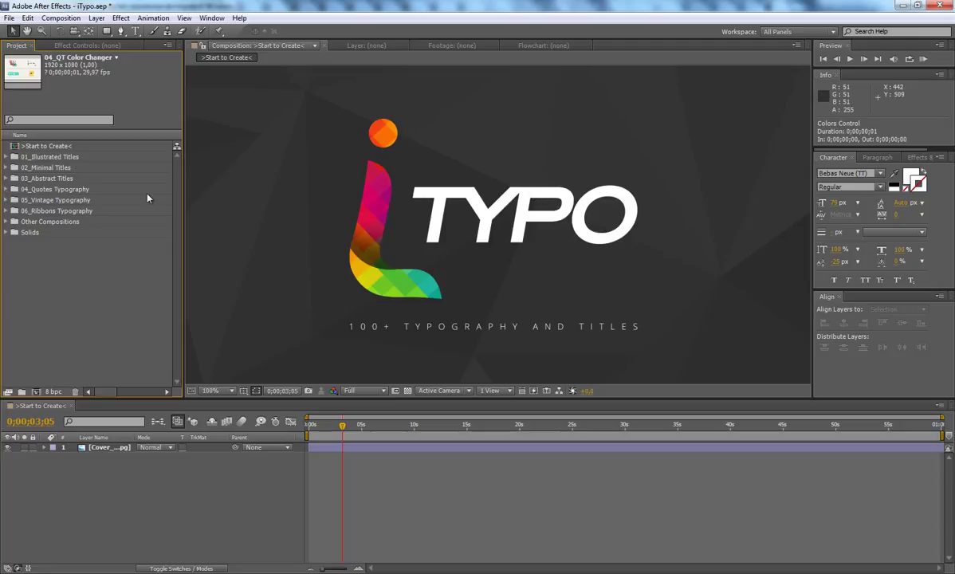
click(6, 156)
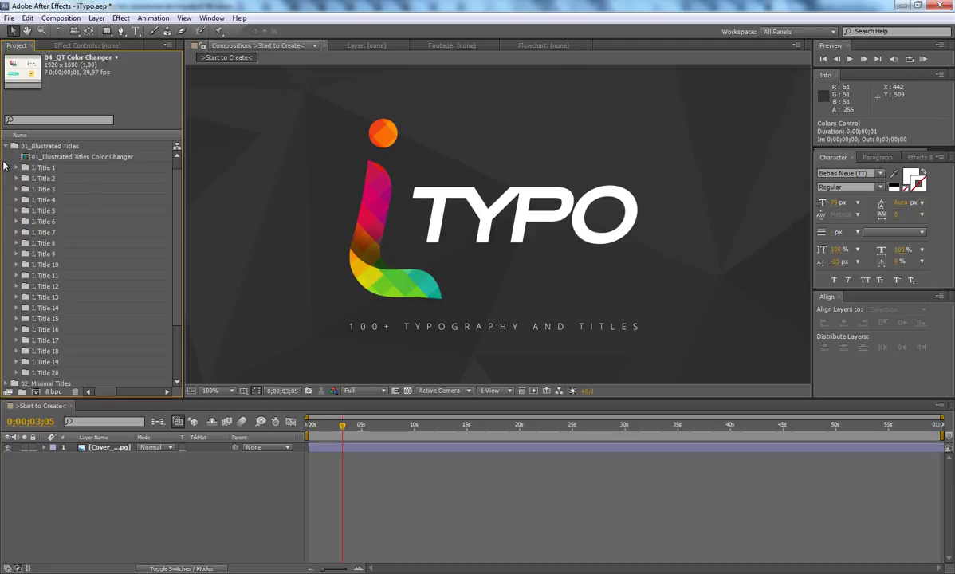
click(6, 146)
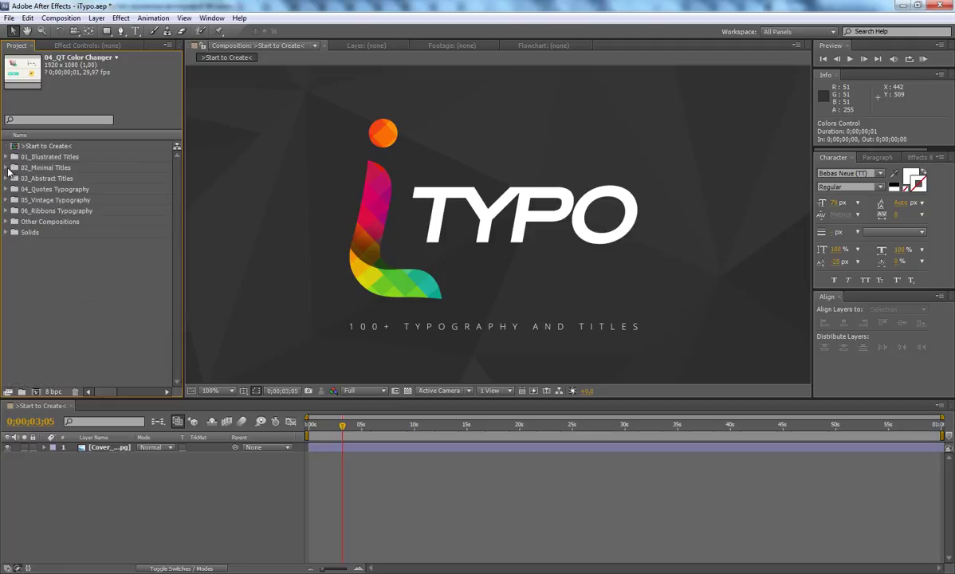
click(7, 168)
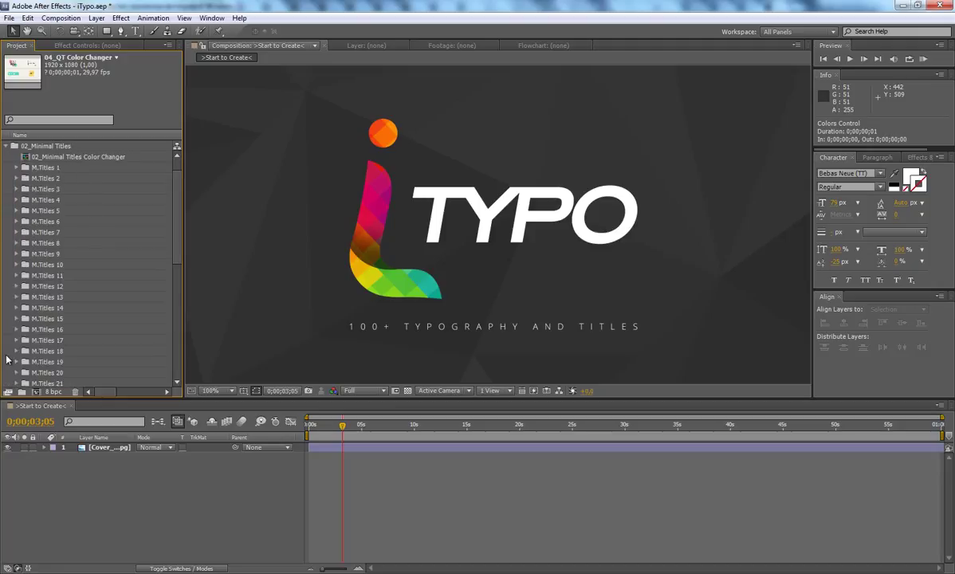
click(16, 220)
double_click(56, 243)
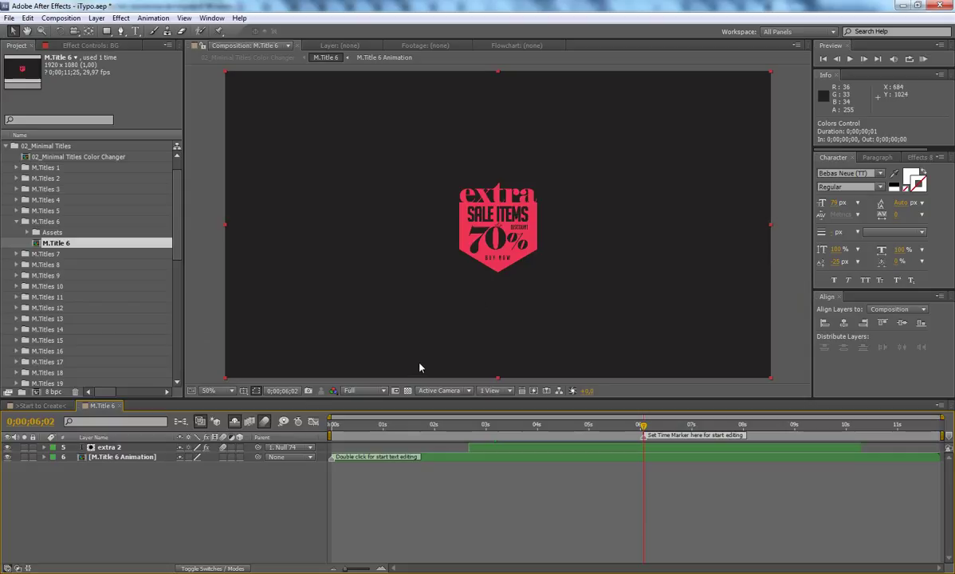
Step: Reveal the shy layers, hide the BG layer and turn on the transparency grid
click(235, 423)
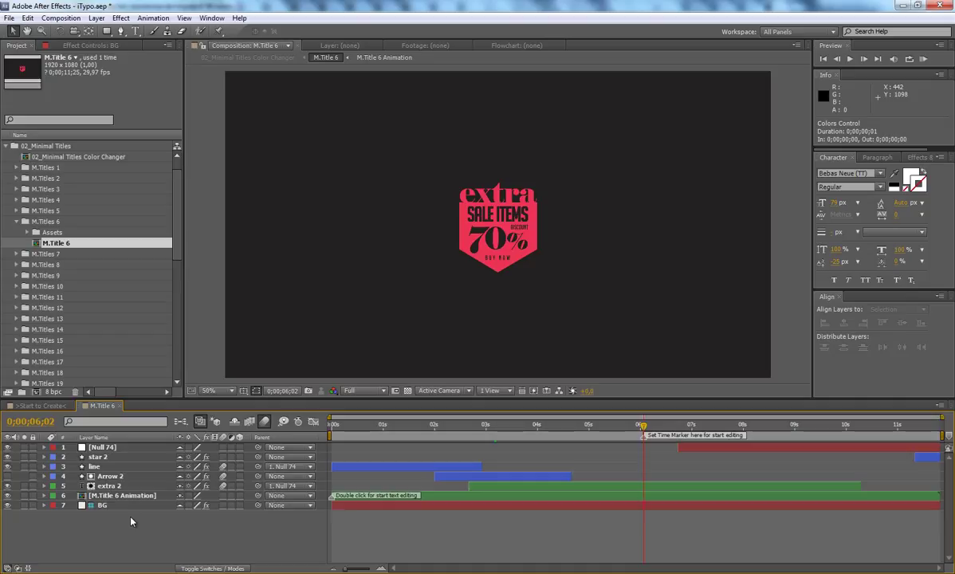
click(112, 505)
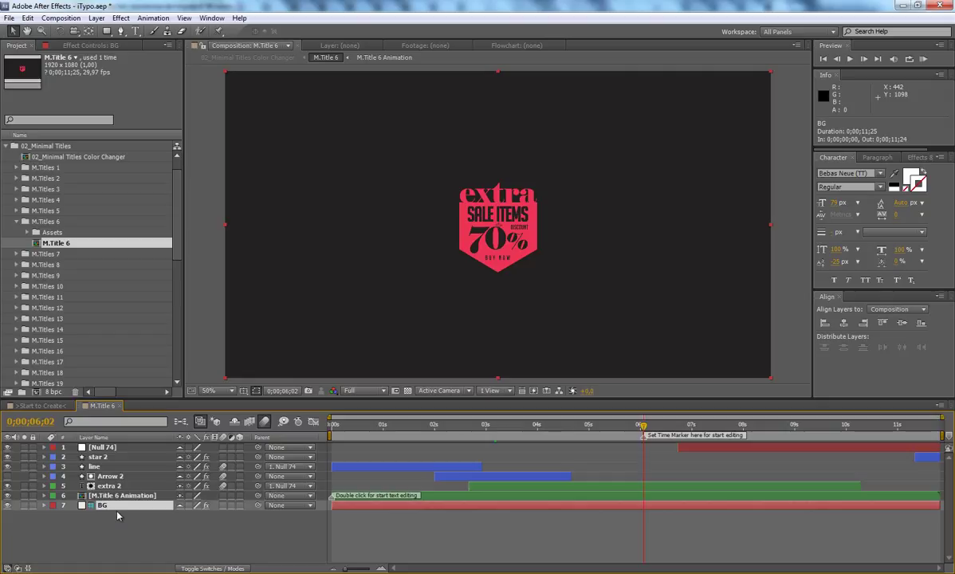
click(8, 505)
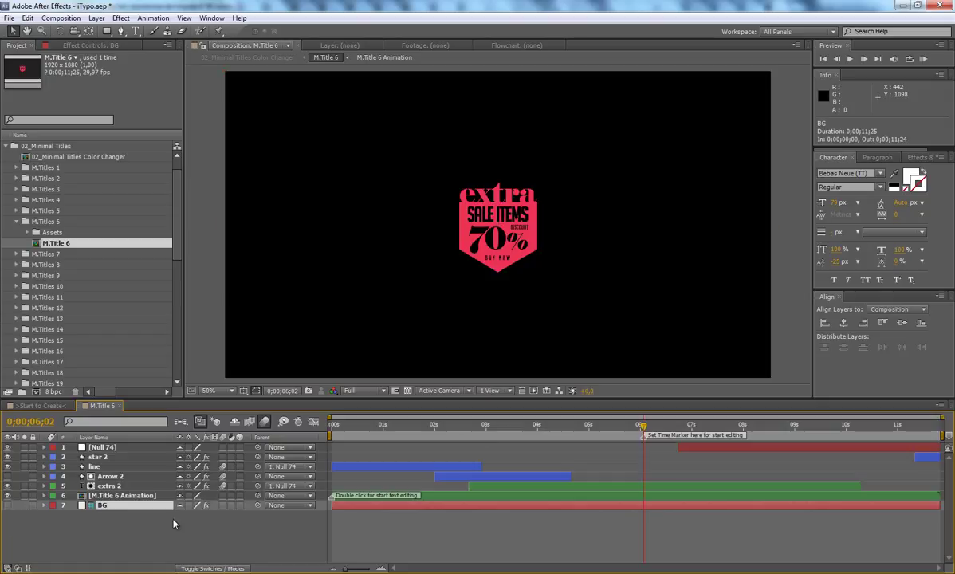
click(407, 391)
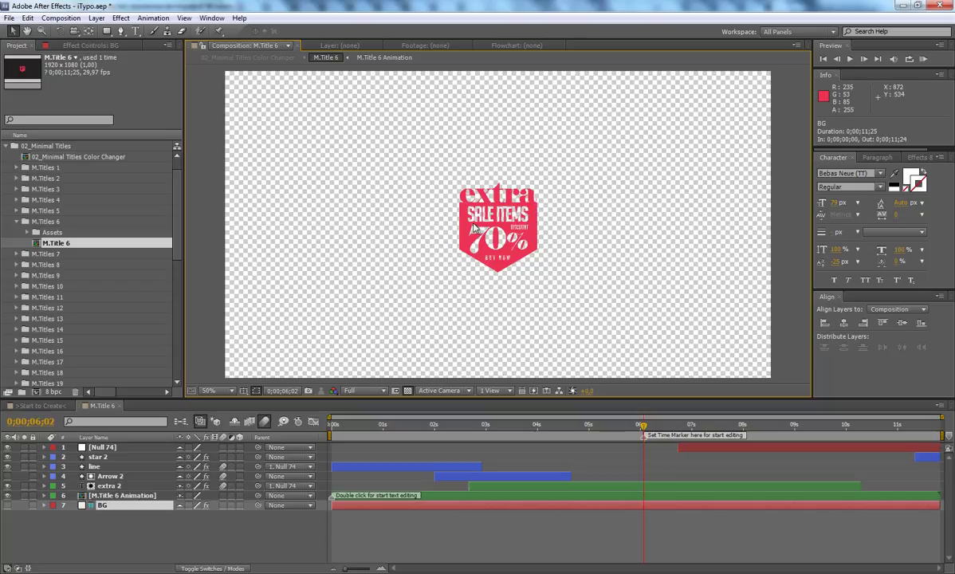
scroll(474, 228, up, 2)
scroll(474, 229, down, 2)
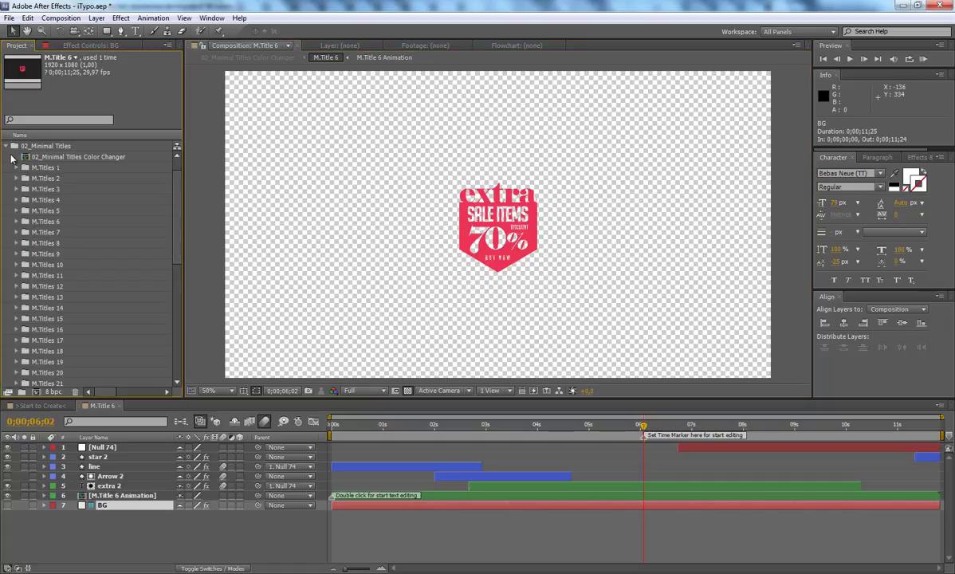
Step: Hide the shy layers again and return to the Start to Create comp
click(7, 146)
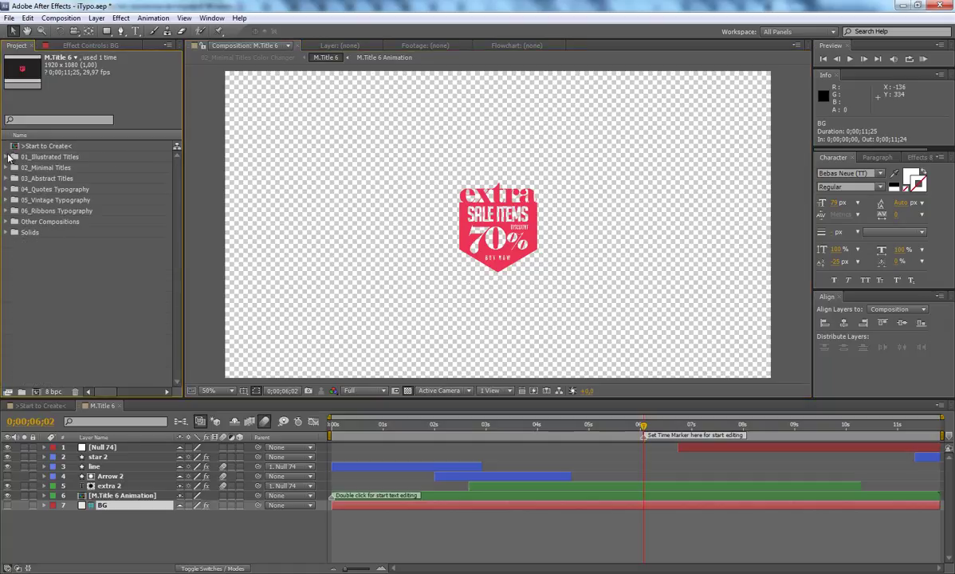
click(10, 157)
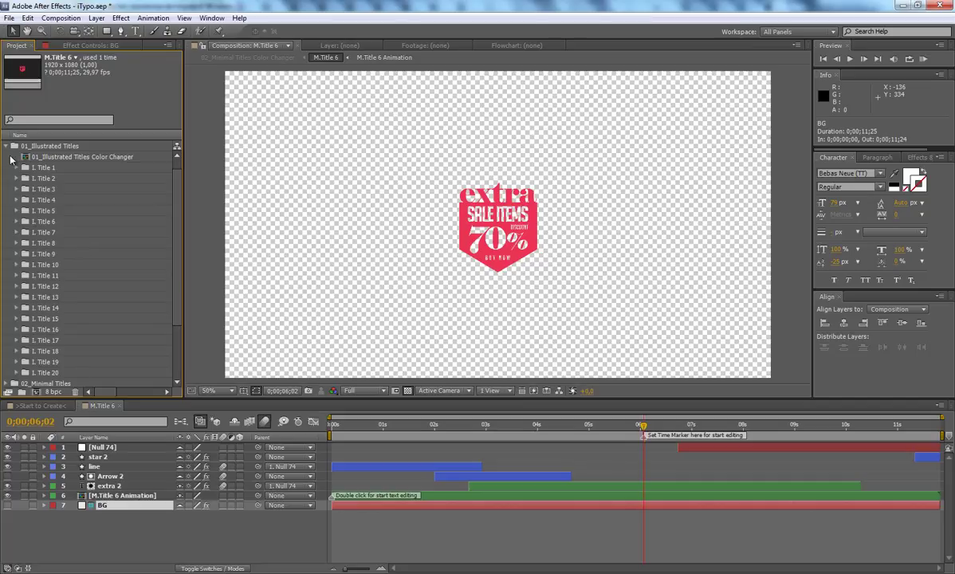
click(6, 146)
click(7, 167)
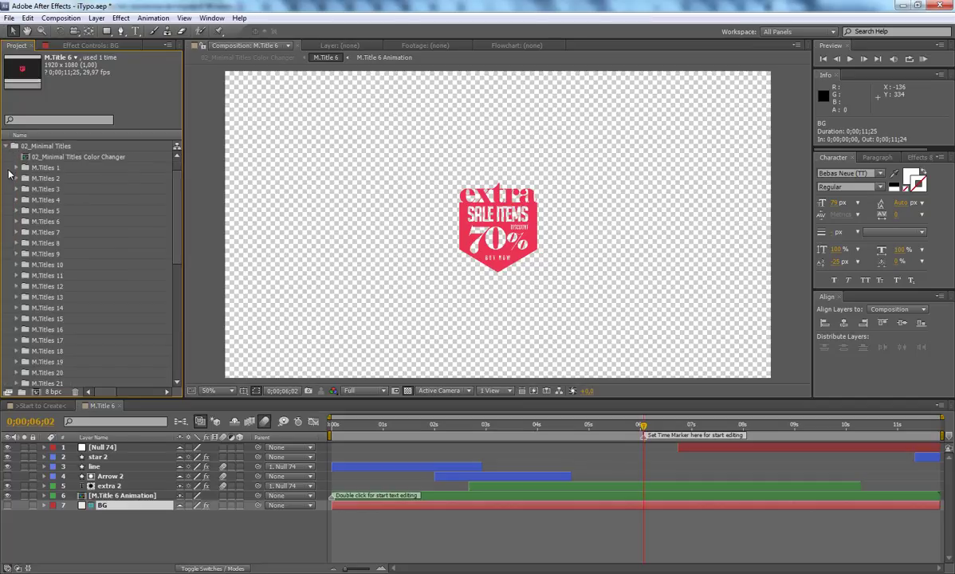
click(234, 423)
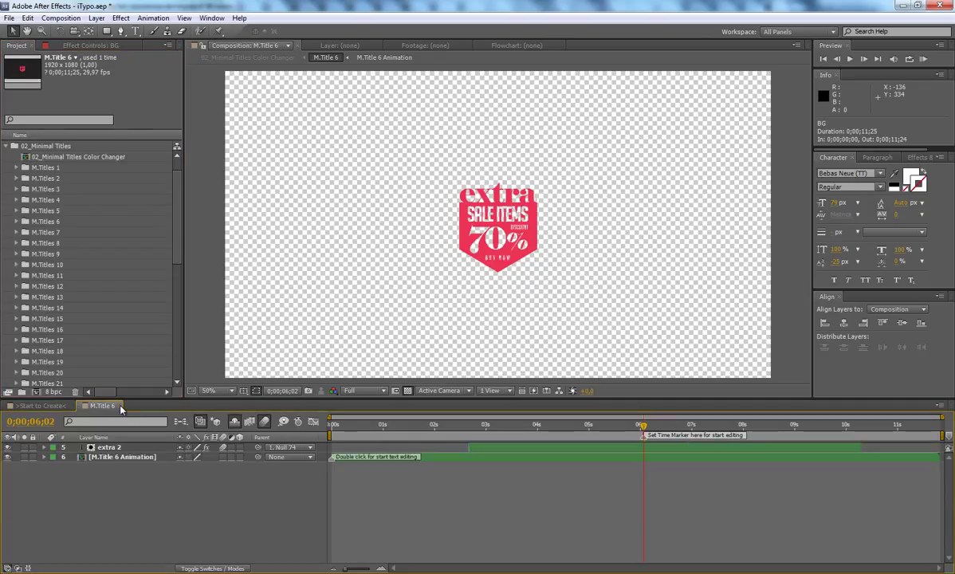
click(43, 406)
Step: Import photodune-8223229-dancer-s.jpg from the tutor folder into the project
scroll(53, 191, down, 6)
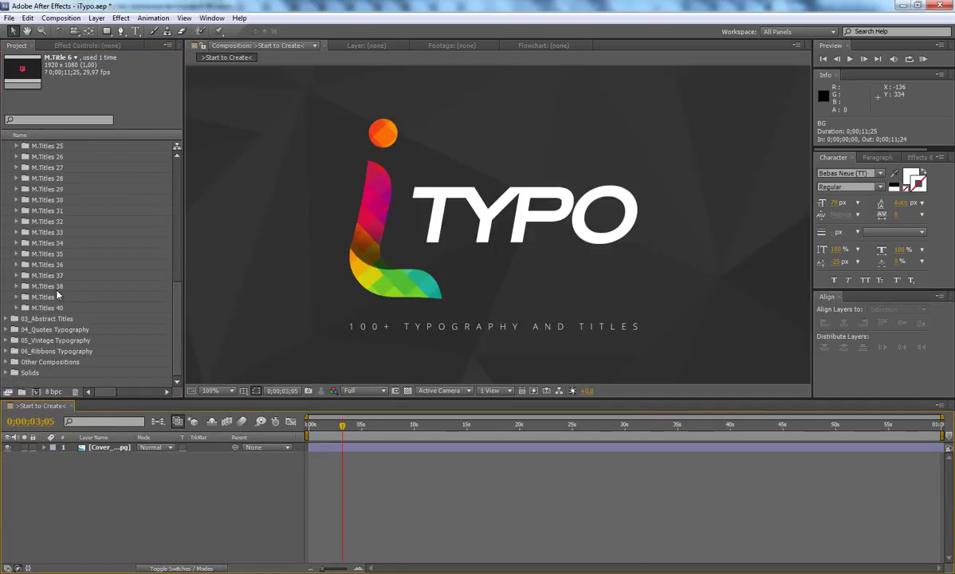
click(52, 357)
click(9, 17)
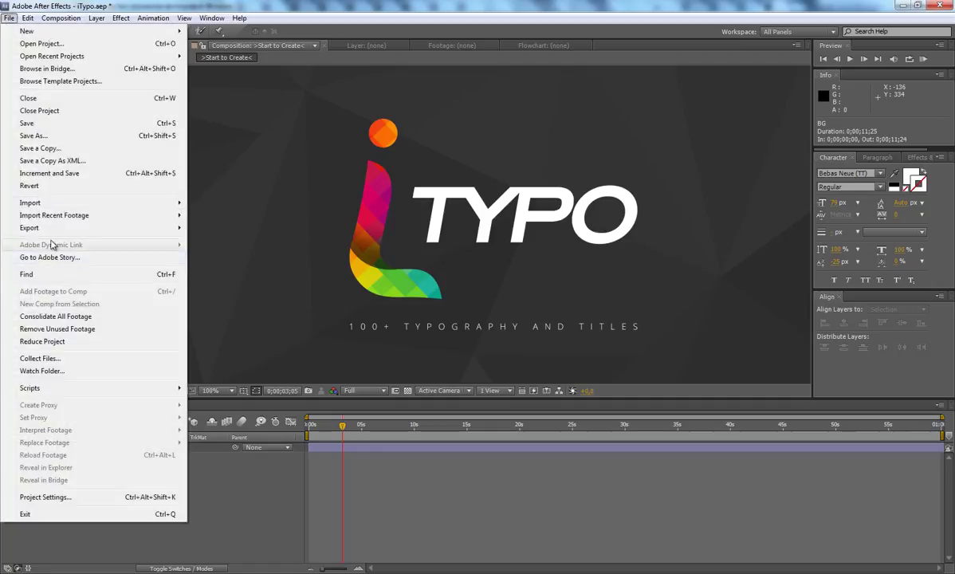
mouse_move(143, 204)
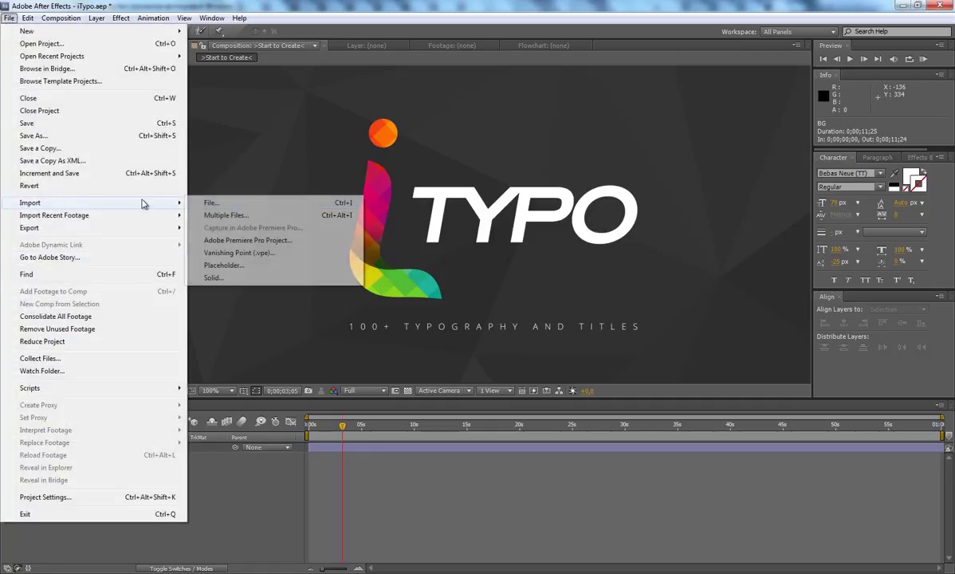
click(257, 204)
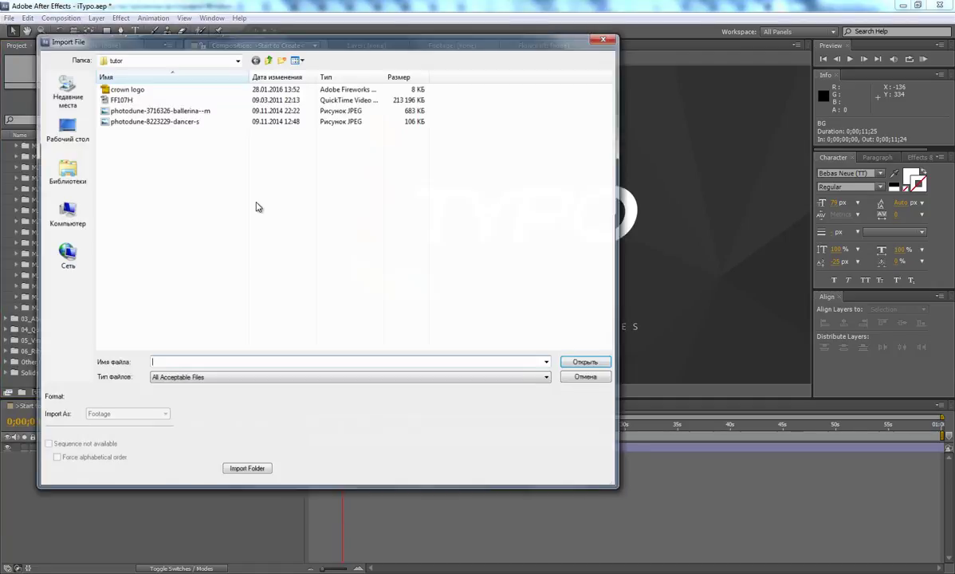
click(162, 111)
double_click(160, 120)
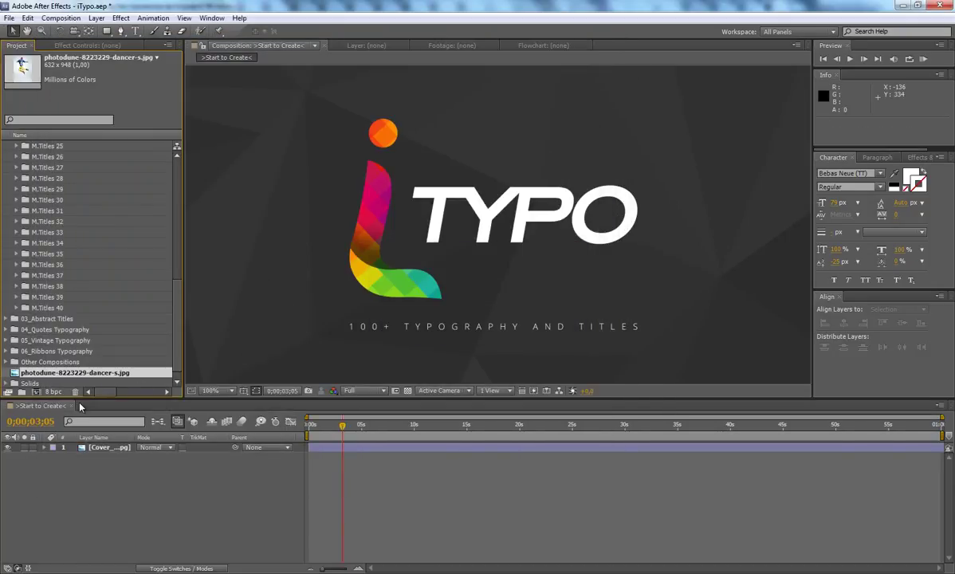
Step: Hide the Cover layer and add dancer.jpg to the Start to Create timeline
click(7, 447)
drag(69, 374, 103, 445)
scroll(514, 297, down, 2)
scroll(516, 292, down, 1)
scroll(550, 277, up, 1)
Step: Scale the dancer layer to about 308% and move it down in the frame
click(44, 447)
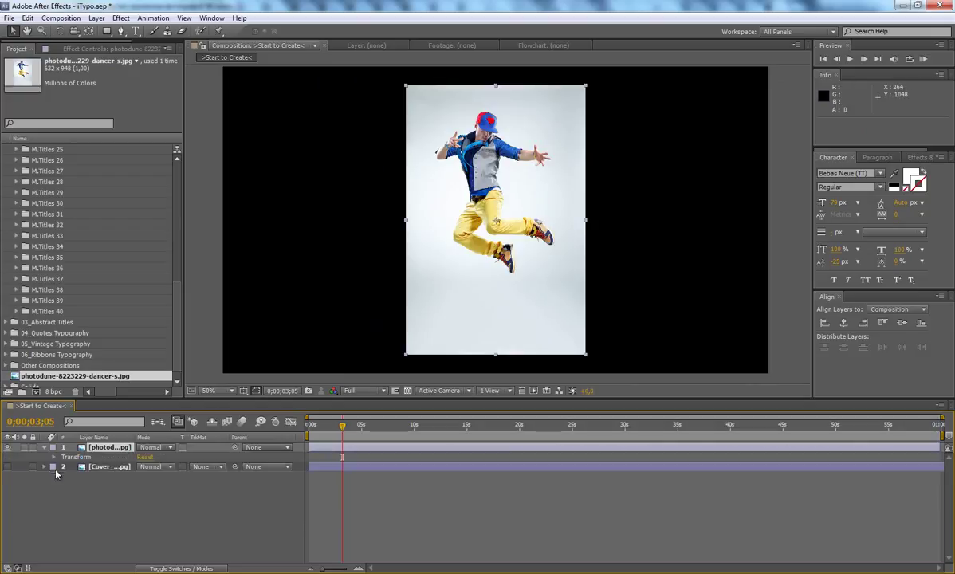
click(53, 457)
drag(151, 486, 271, 488)
scroll(462, 233, down, 2)
drag(493, 169, 495, 255)
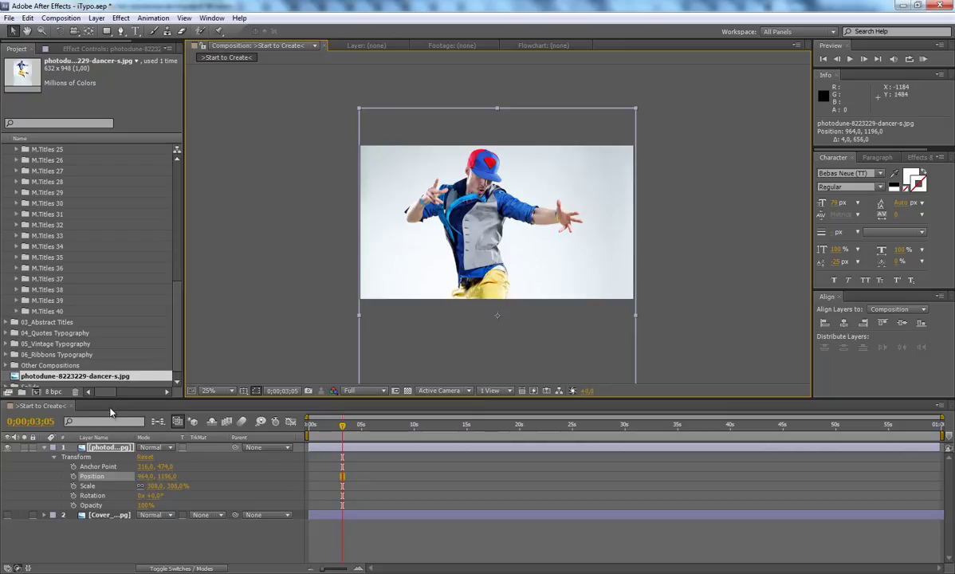
click(44, 448)
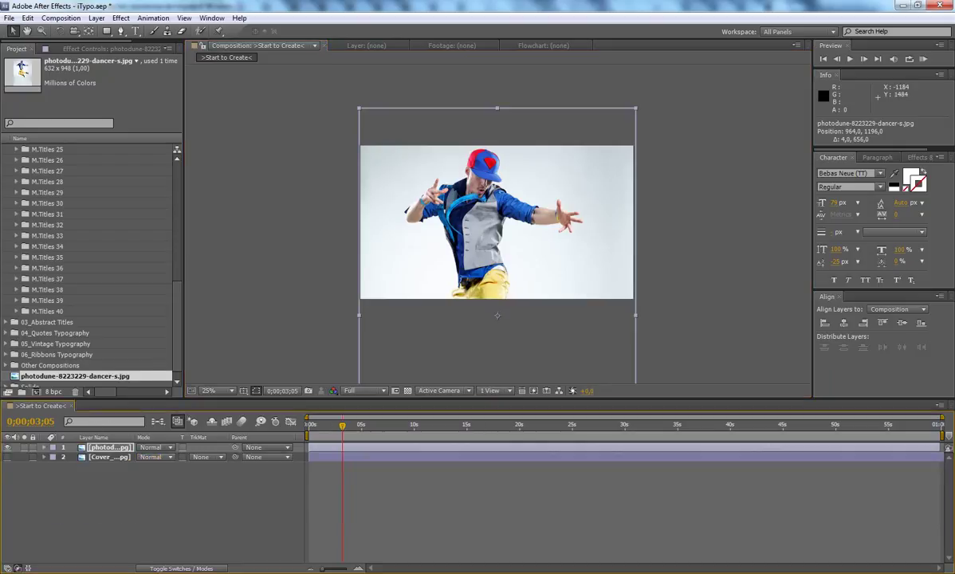
mouse_move(478, 571)
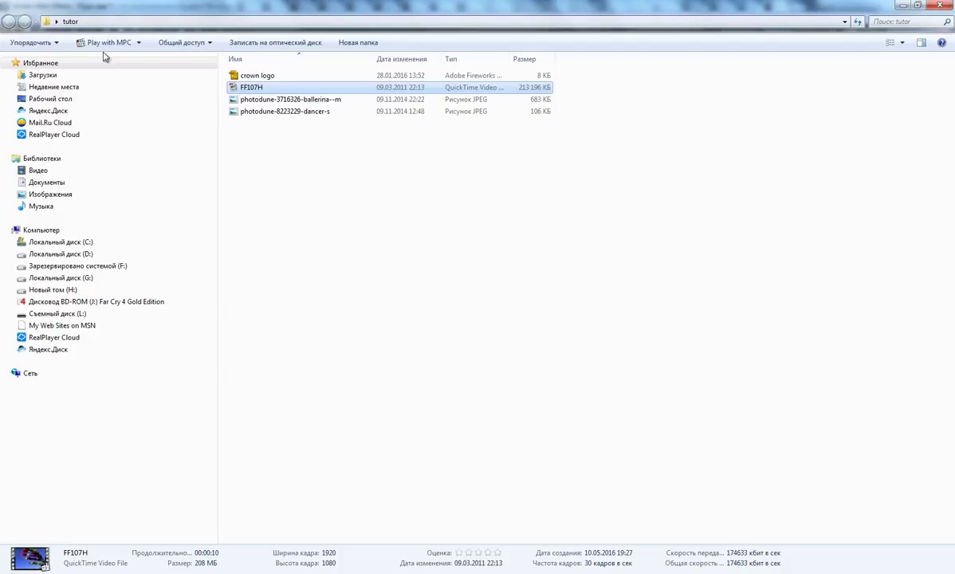
Step: Page through the Minimal titles preview sheets in Photo Viewer, then return to After Effects
click(179, 504)
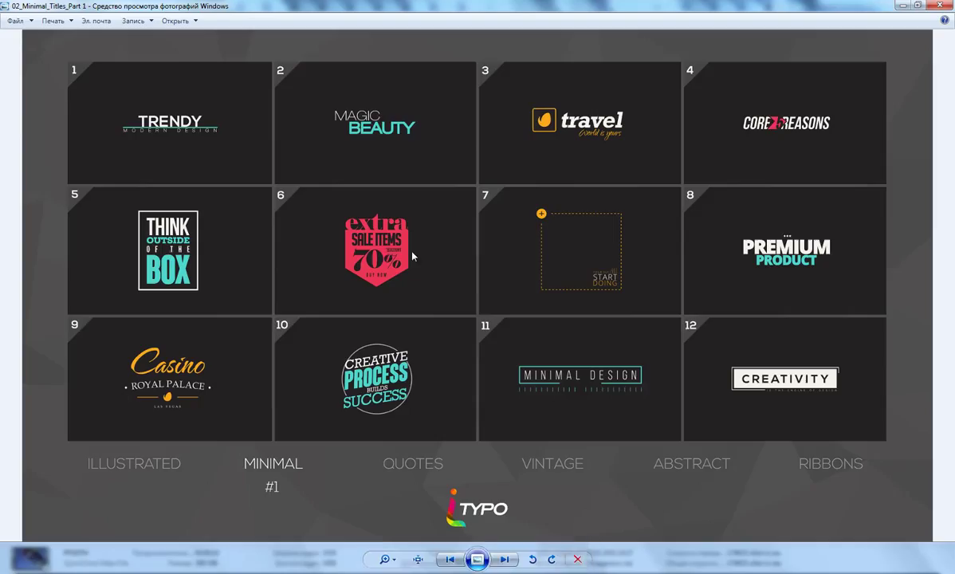
click(503, 560)
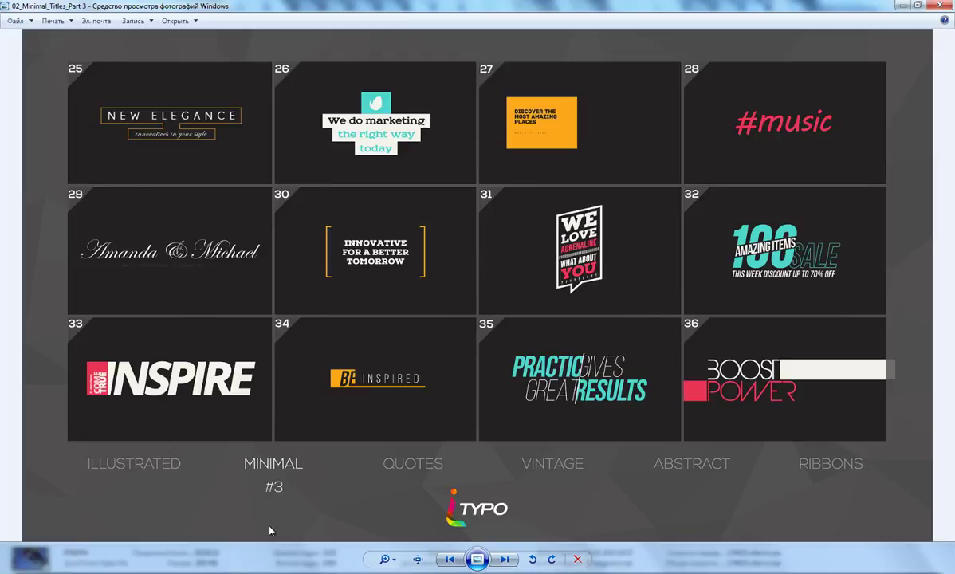
key(alt+Tab)
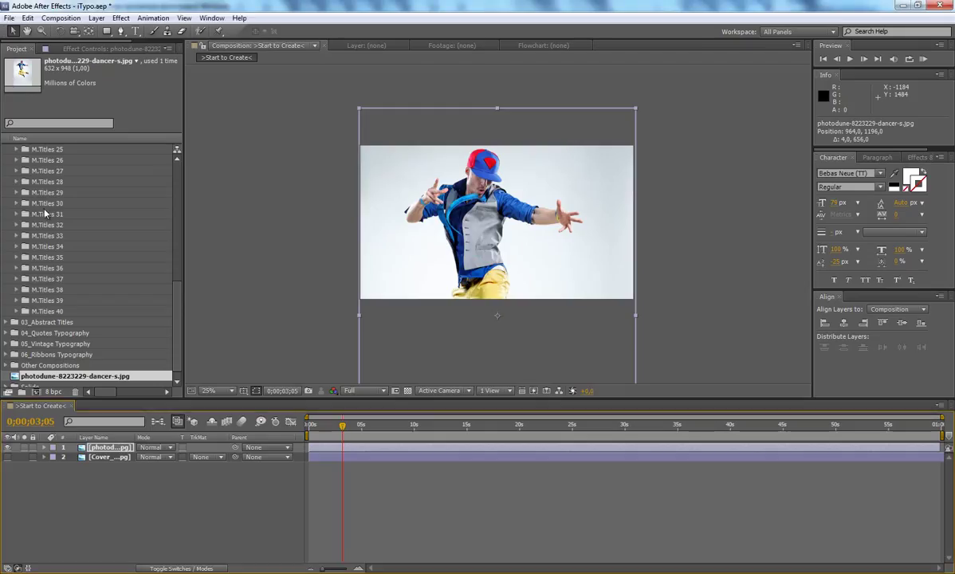
Step: Find M.Title 35 in 02_Minimal Titles > M.Titles 35 and preview its comp
scroll(24, 310, up, 10)
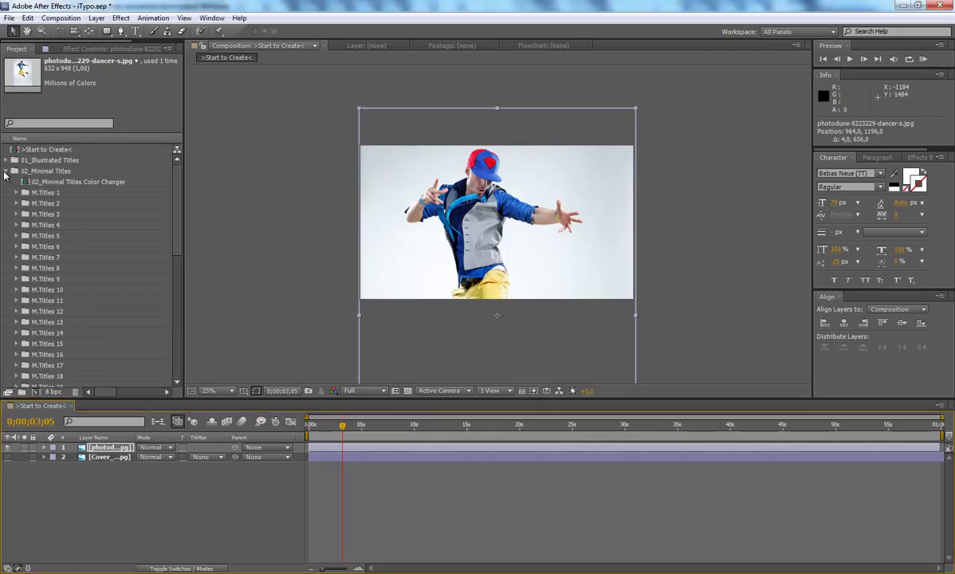
click(5, 171)
click(6, 168)
scroll(46, 302, down, 3)
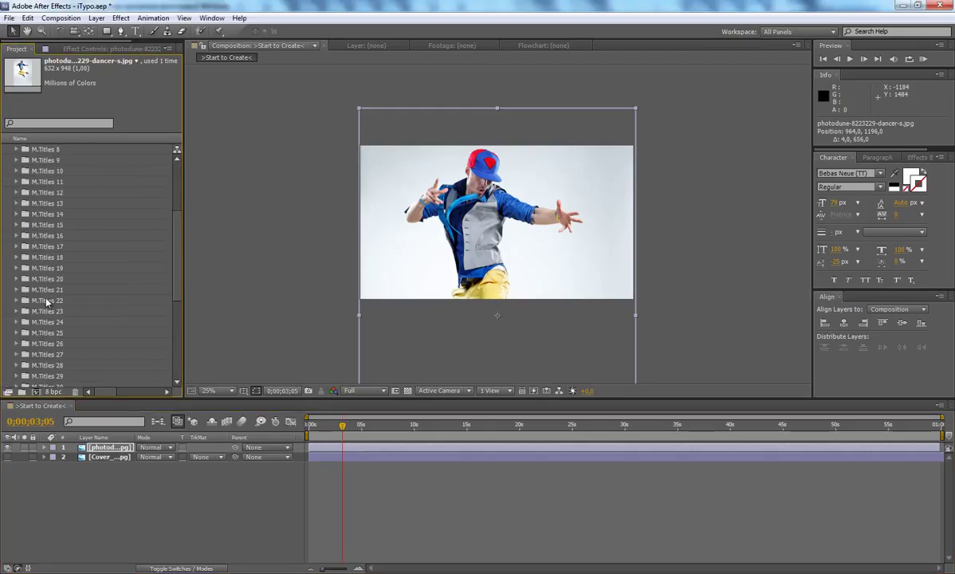
scroll(36, 351, down, 2)
scroll(40, 367, down, 2)
click(16, 312)
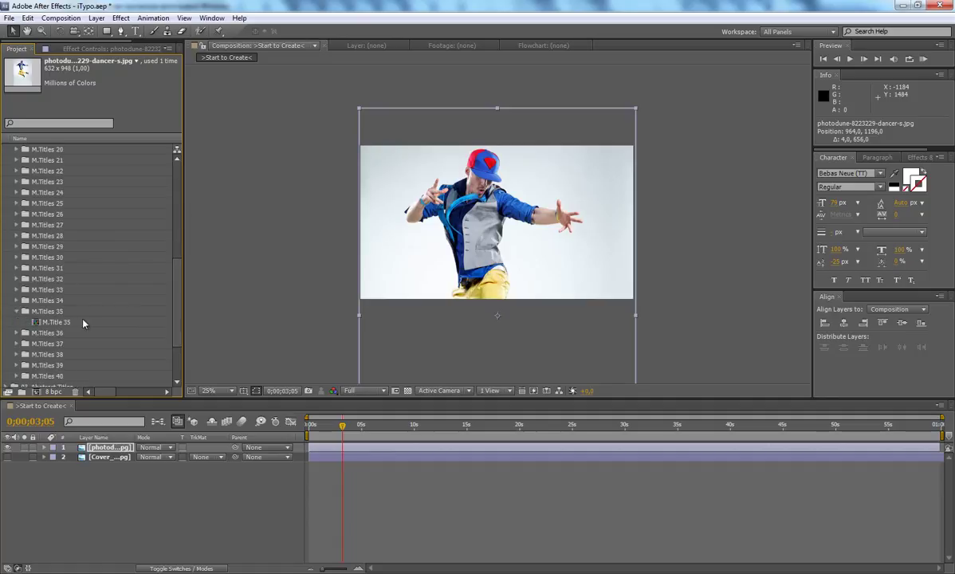
double_click(57, 322)
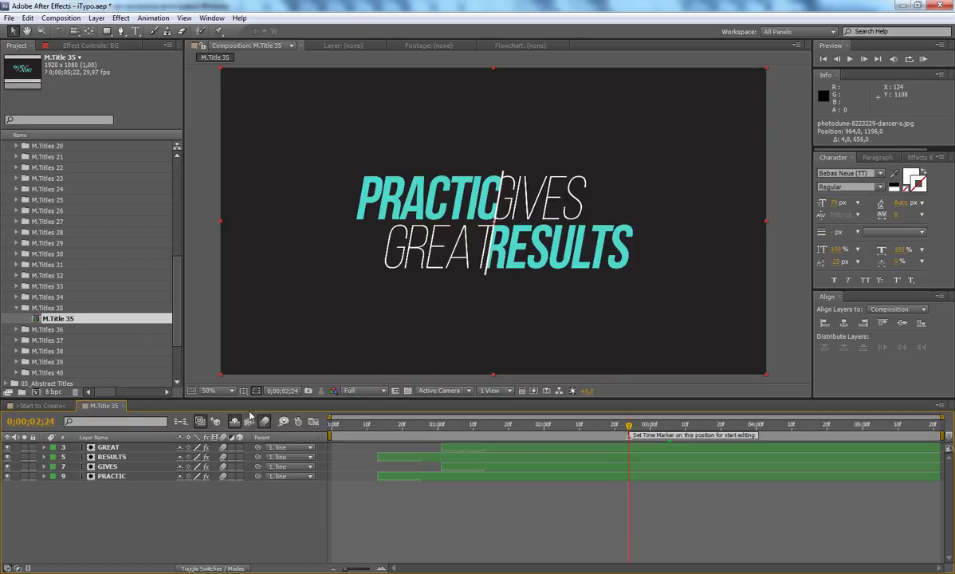
click(122, 406)
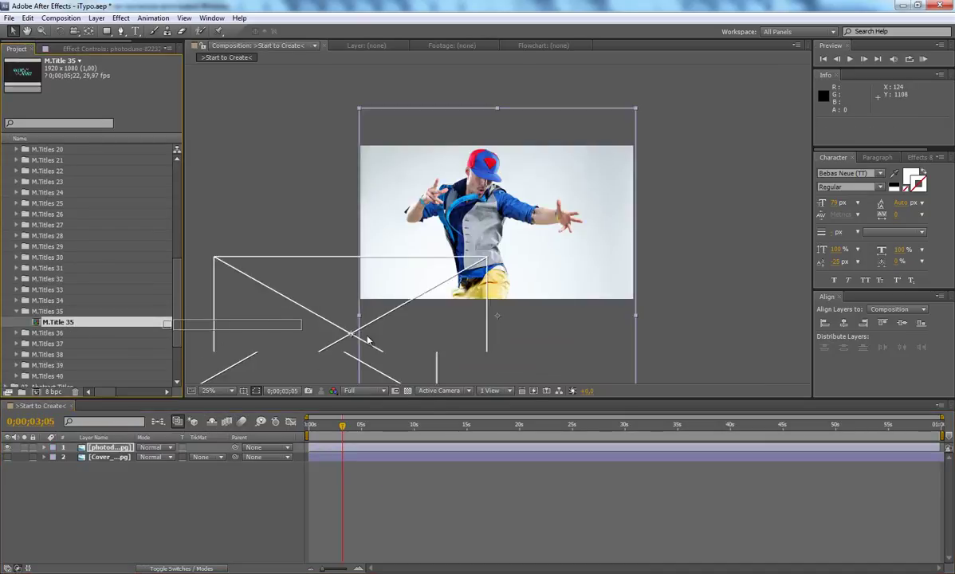
Step: Add M.Title 35 over the dancer and move it right and down
drag(324, 438, 323, 444)
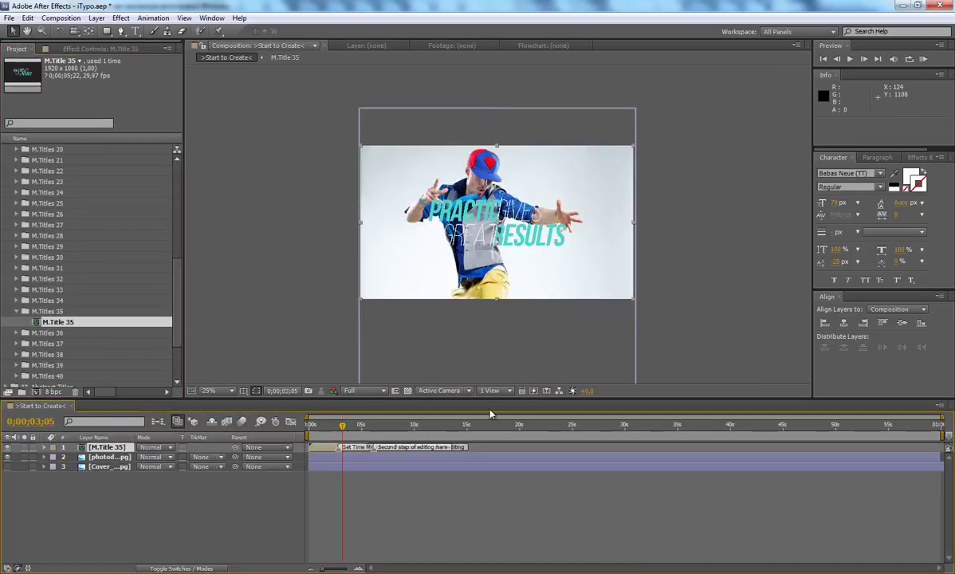
key(period)
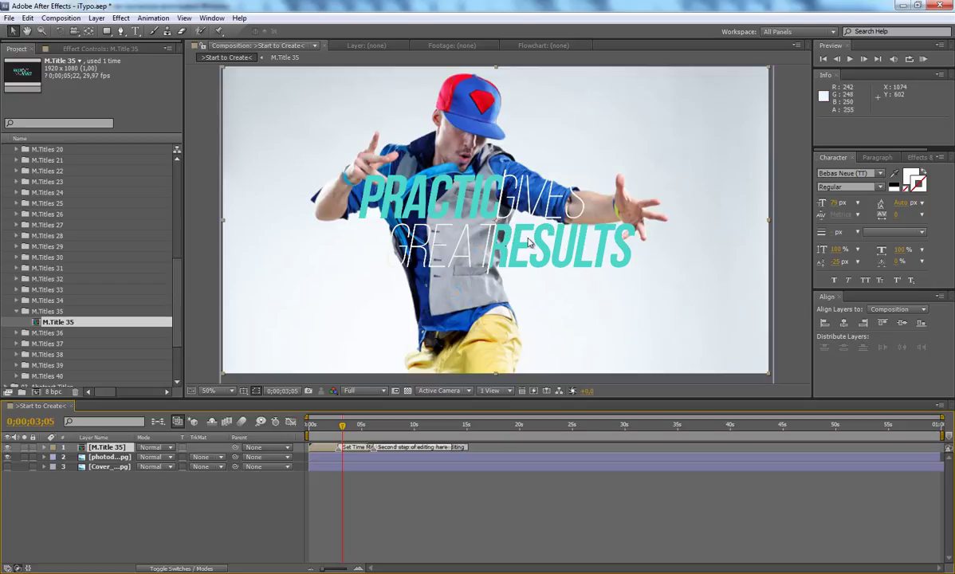
drag(489, 227, 635, 330)
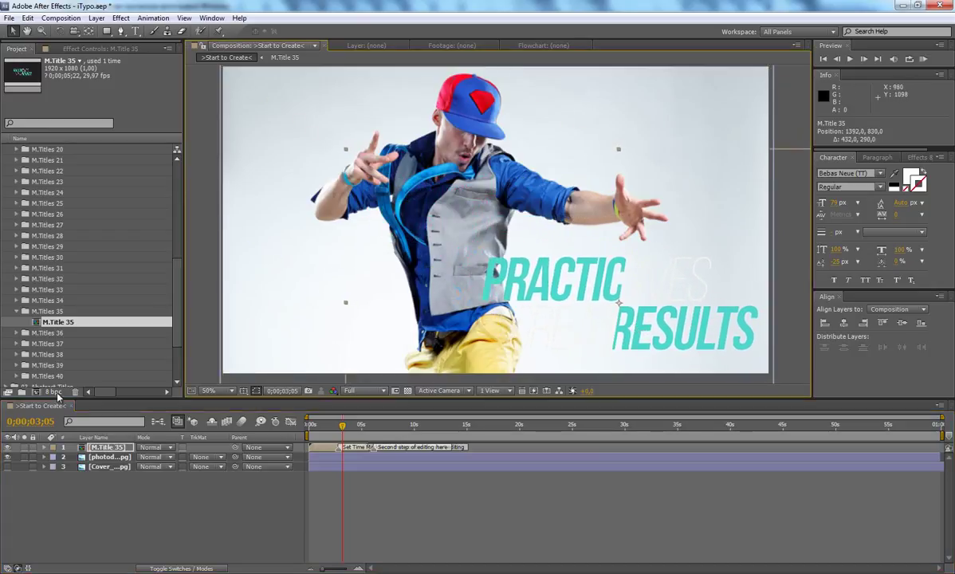
Step: Scale the M.Title 35 layer to 57% and nudge it right
click(44, 447)
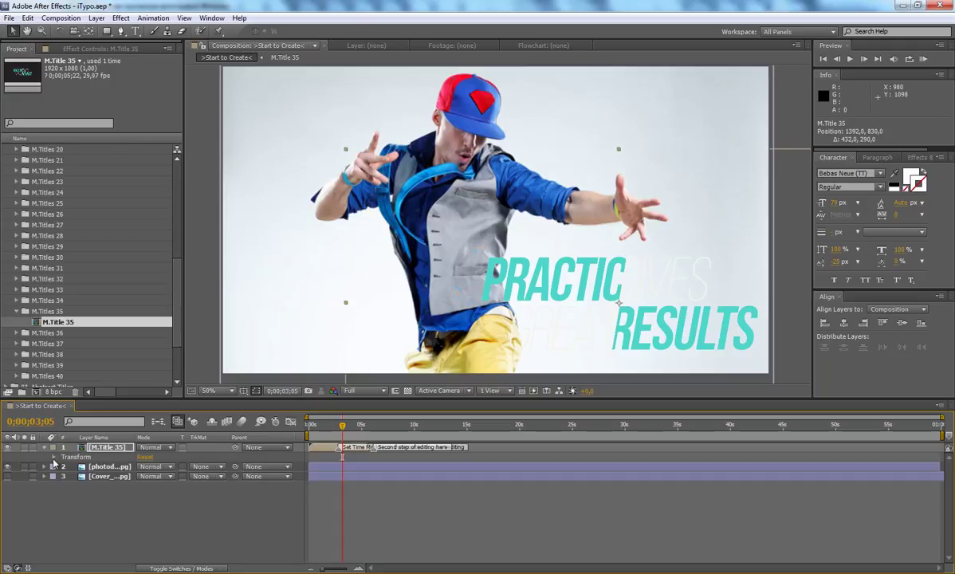
click(53, 457)
drag(150, 485, 120, 486)
drag(632, 343, 636, 347)
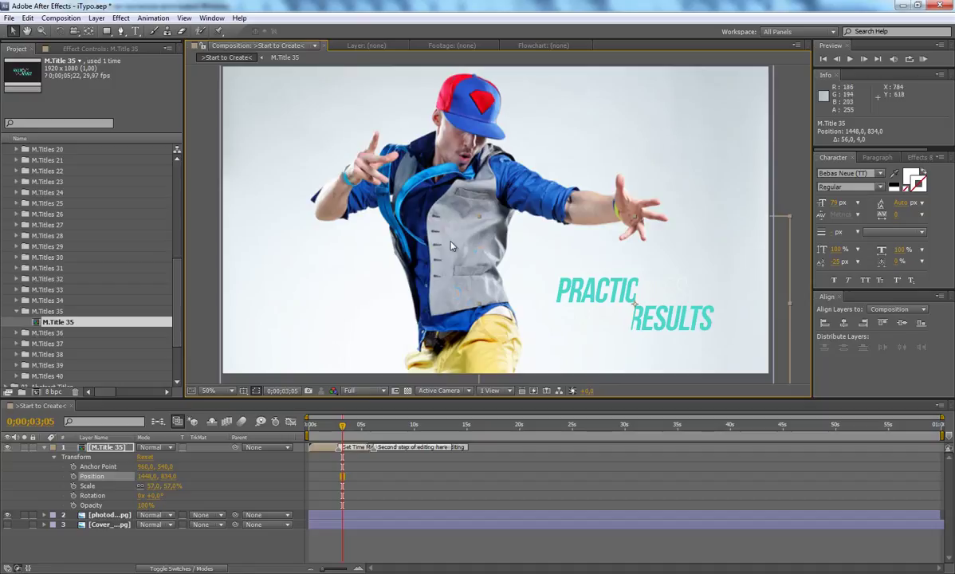
scroll(71, 191, up, 7)
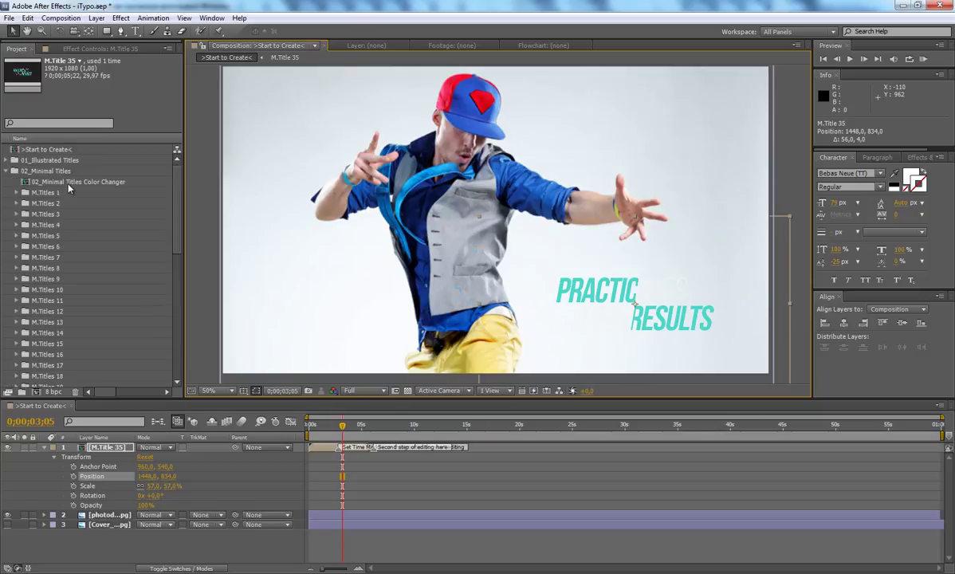
Step: Set Colors Control's Color_2 to black in the 02_Minimal Titles Color Changer comp
click(99, 183)
double_click(99, 182)
click(111, 448)
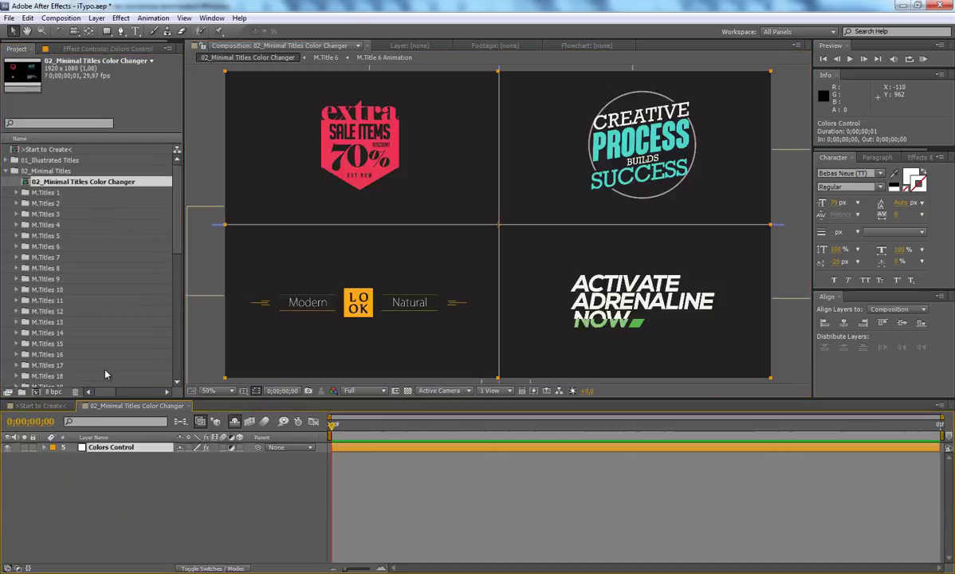
click(110, 48)
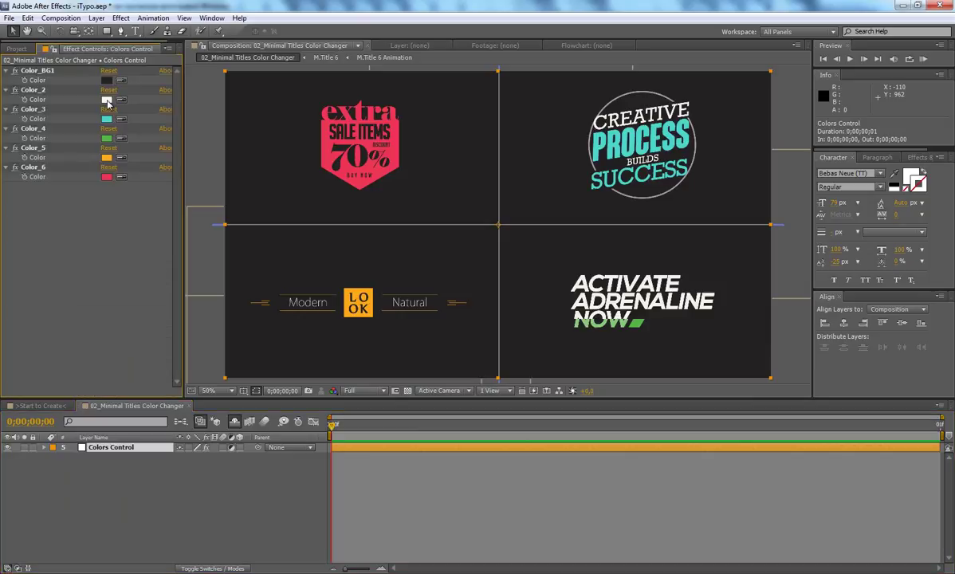
click(107, 99)
click(449, 517)
click(467, 535)
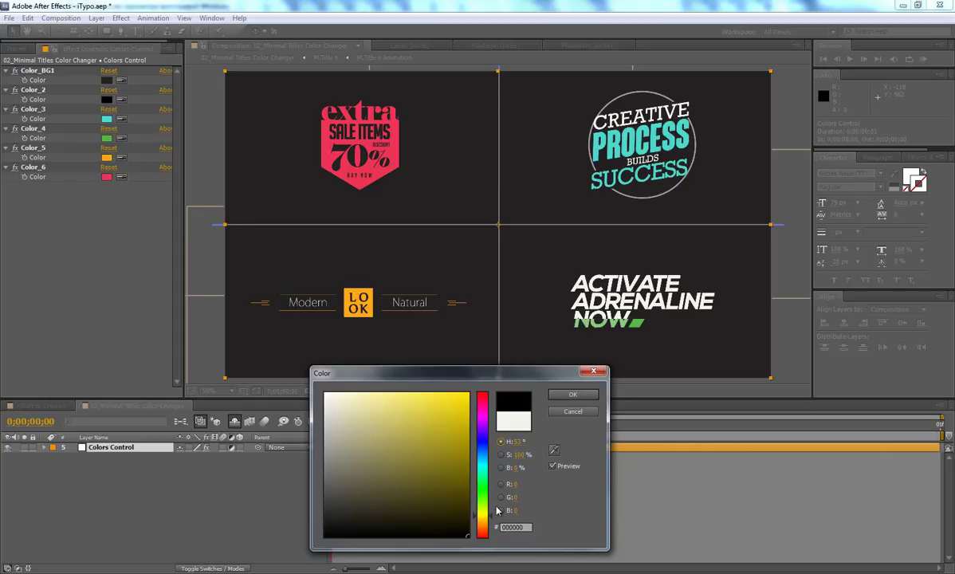
click(554, 396)
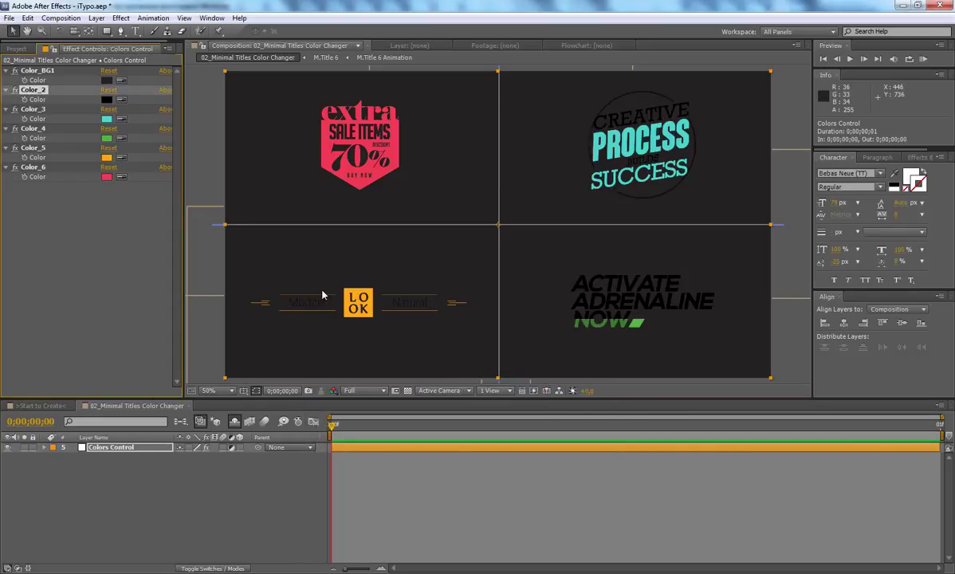
click(36, 406)
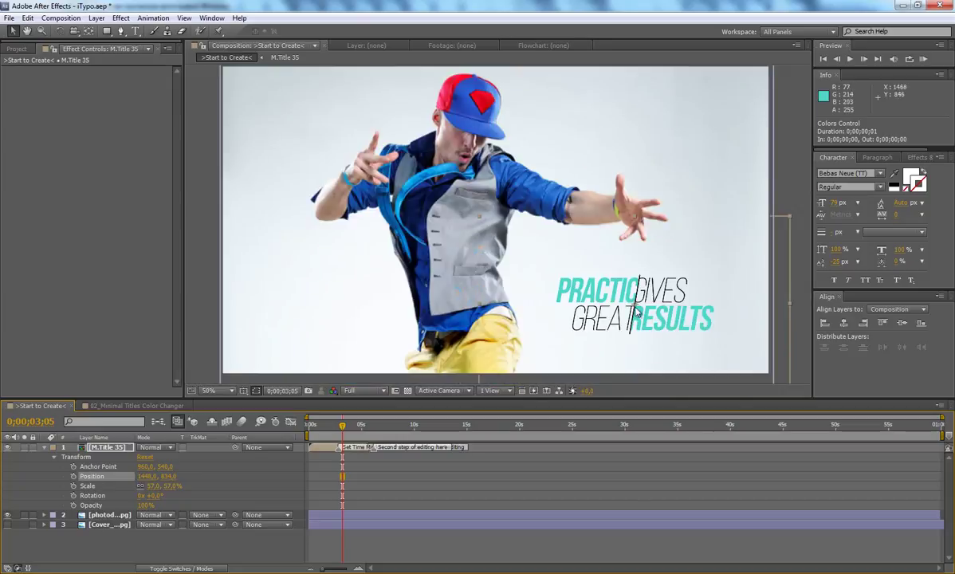
key(KP_0)
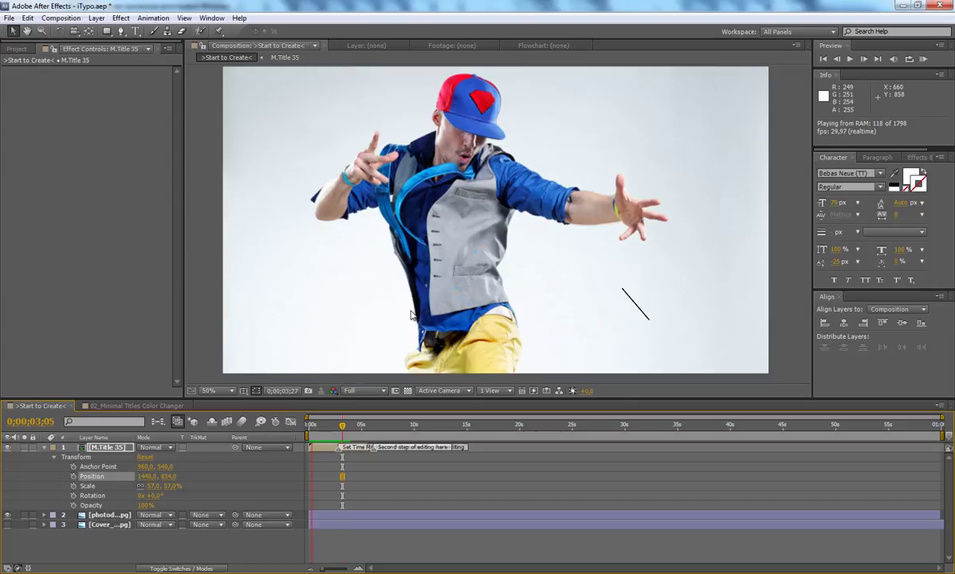
key(space)
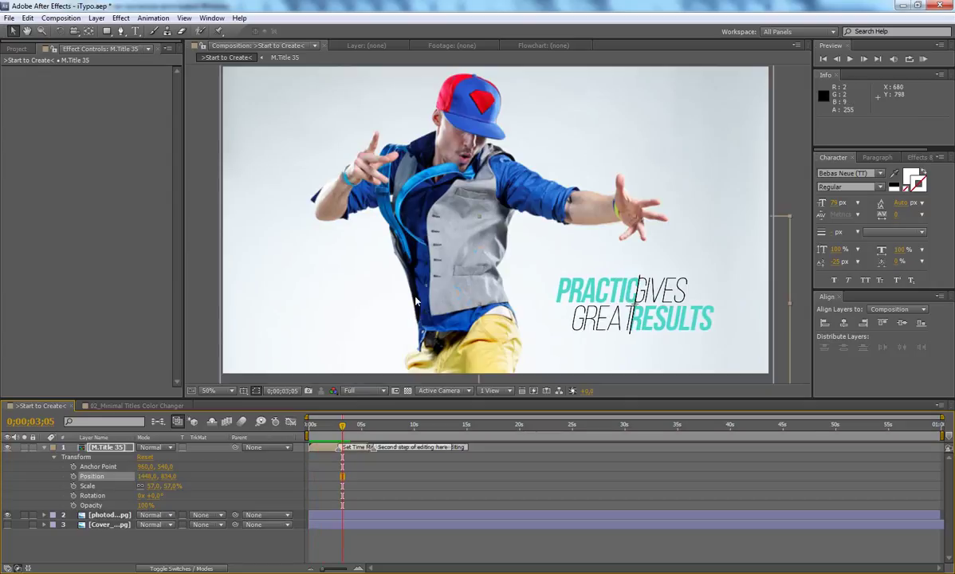
click(45, 449)
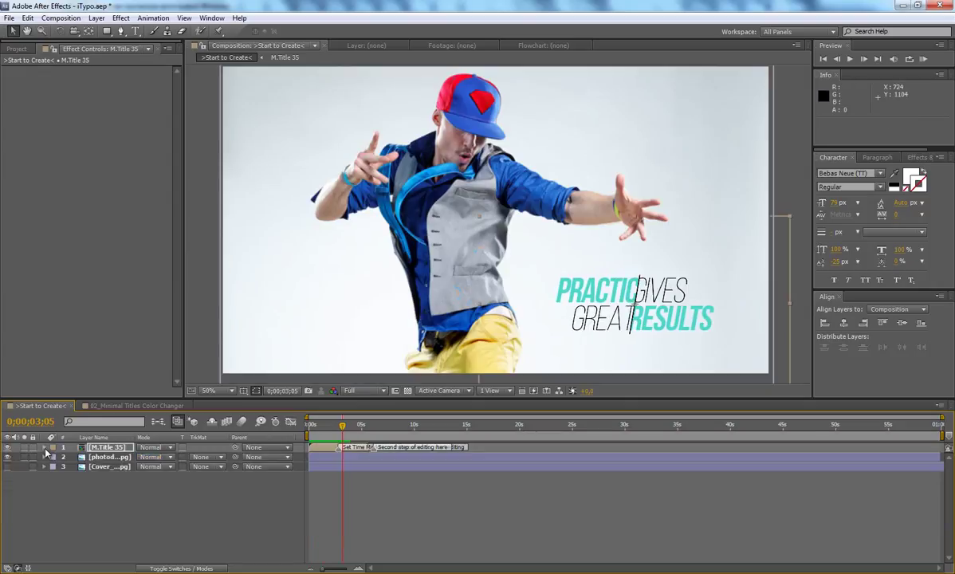
click(563, 491)
key(period)
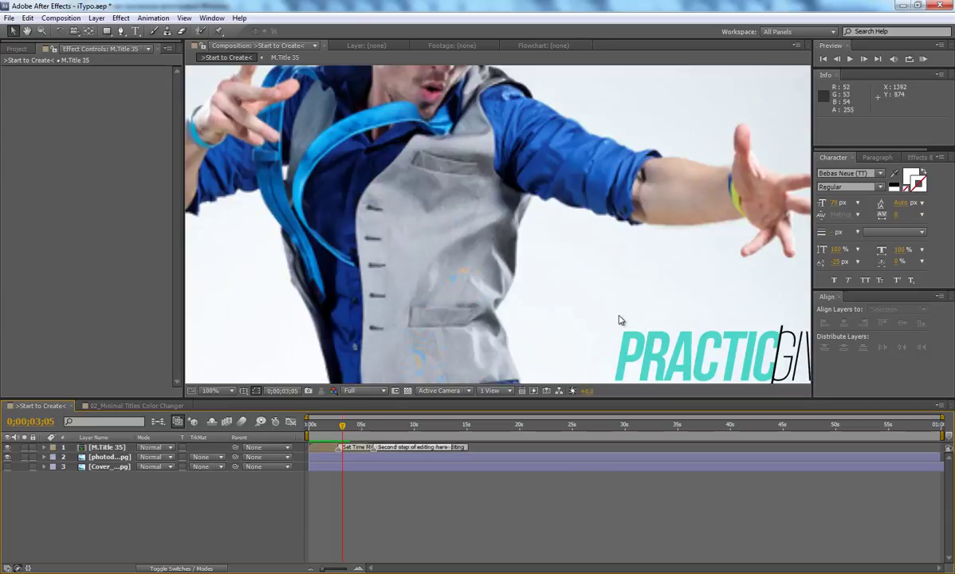
key(h)
drag(584, 285, 346, 153)
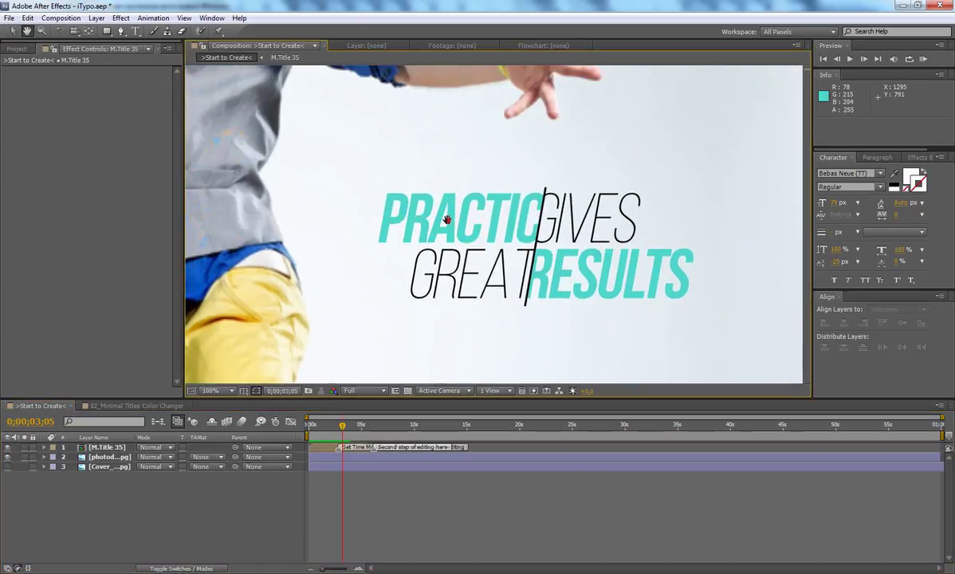
click(346, 425)
scroll(548, 264, down, 2)
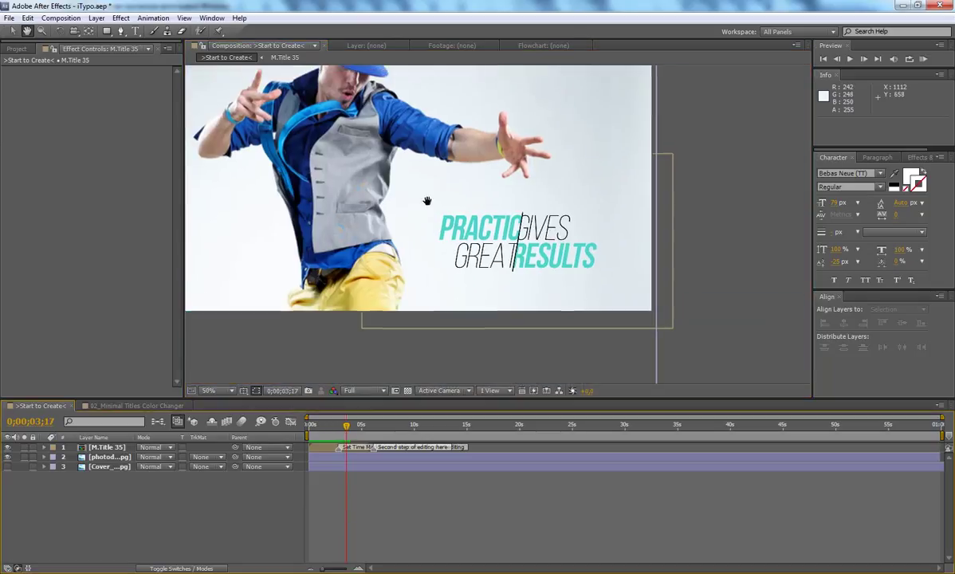
drag(547, 264, 531, 244)
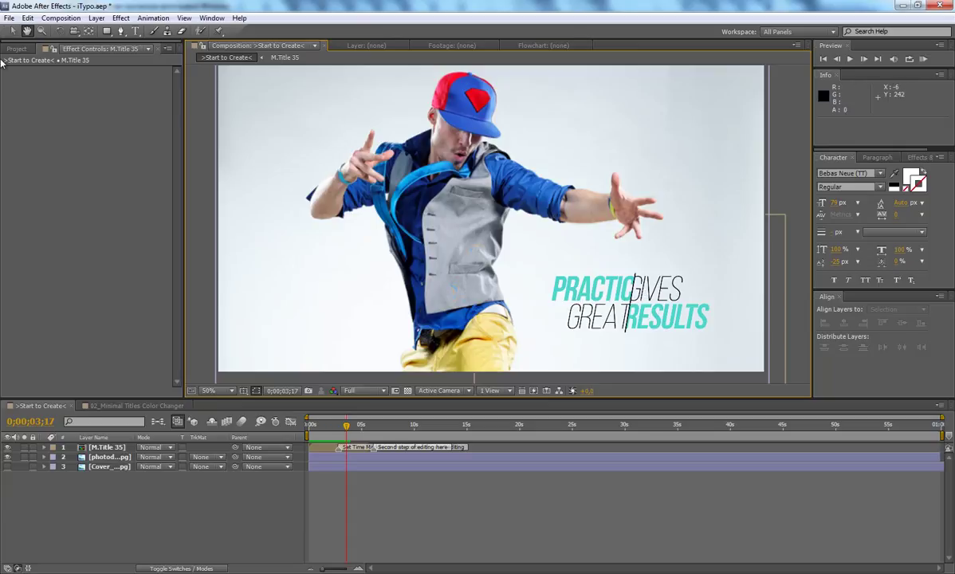
click(13, 31)
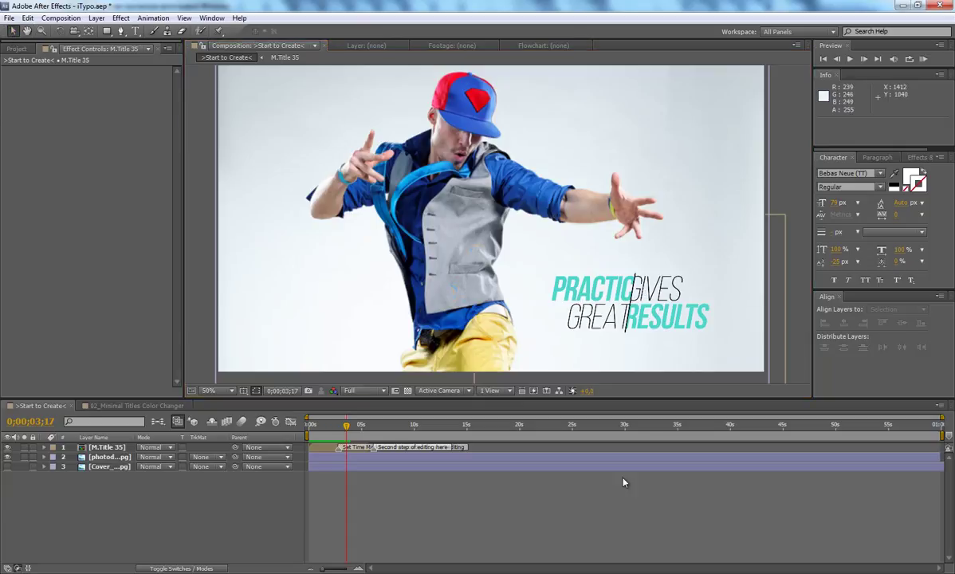
Step: Open the M.Title 35 composition from the Project panel
click(16, 49)
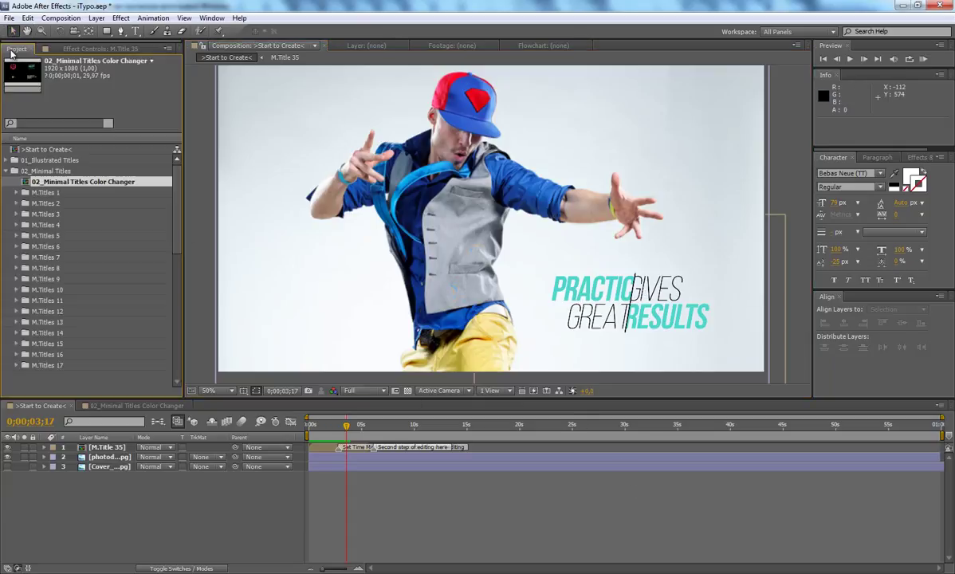
scroll(27, 227, down, 5)
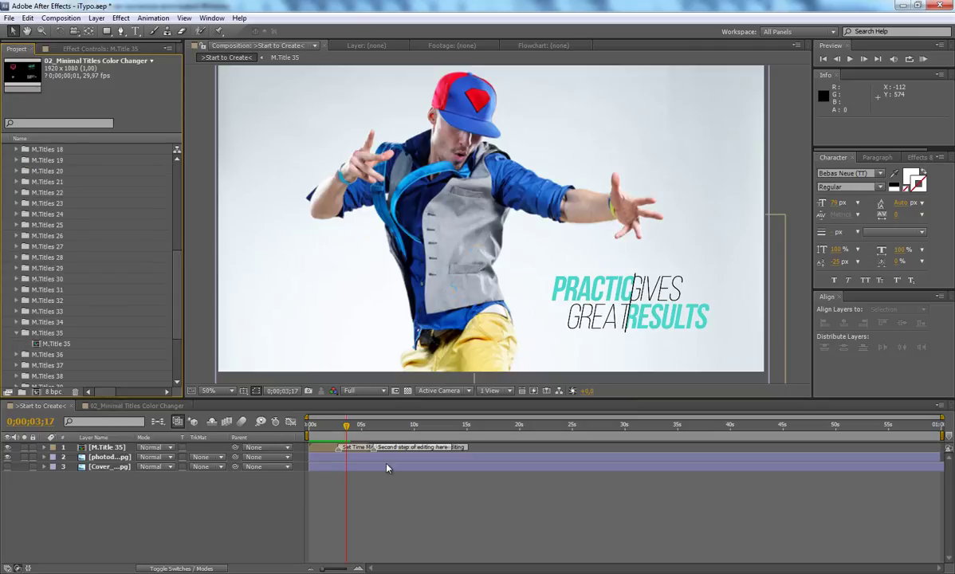
click(48, 345)
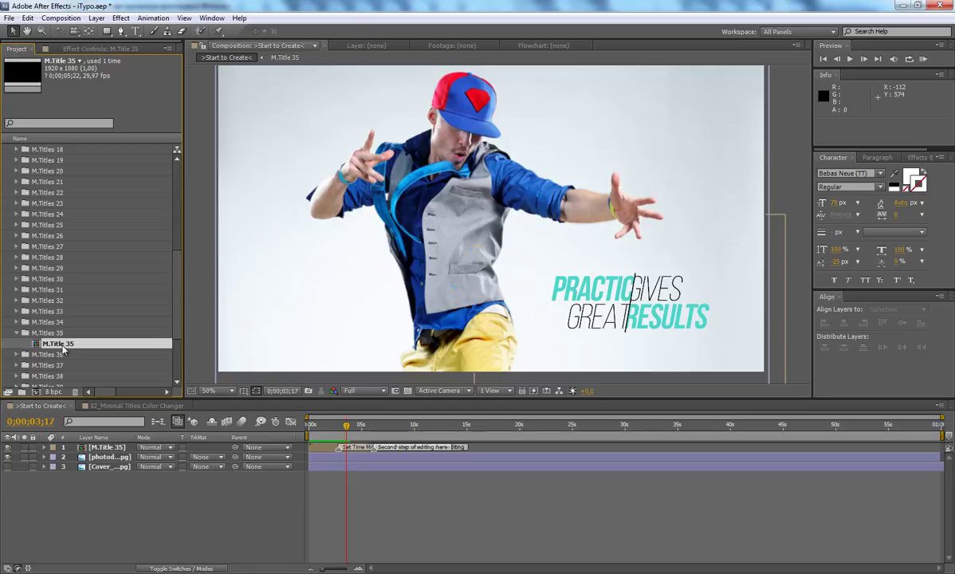
double_click(63, 345)
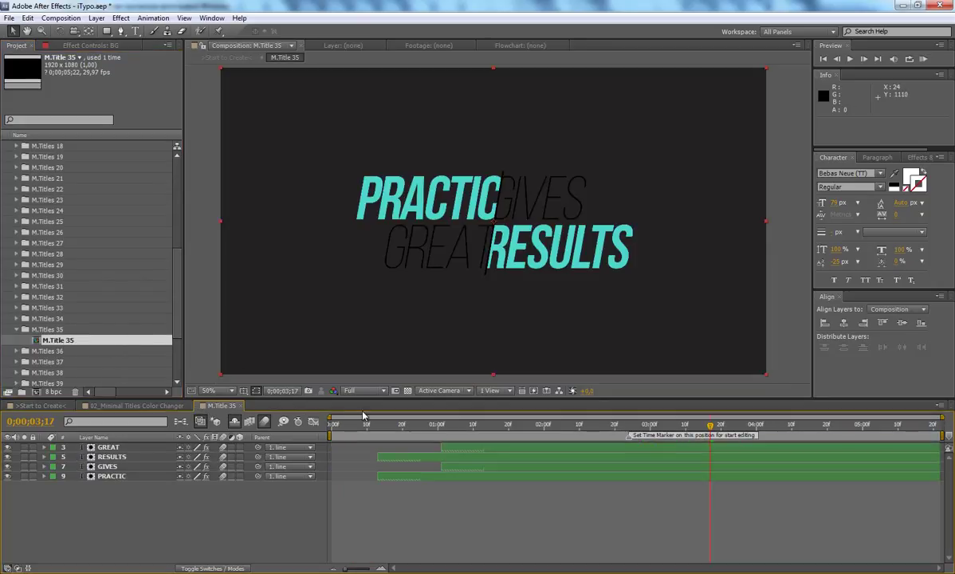
Step: Make Color_2 light in the Color Changer's Colors Control, then return to M.Title 35
click(137, 406)
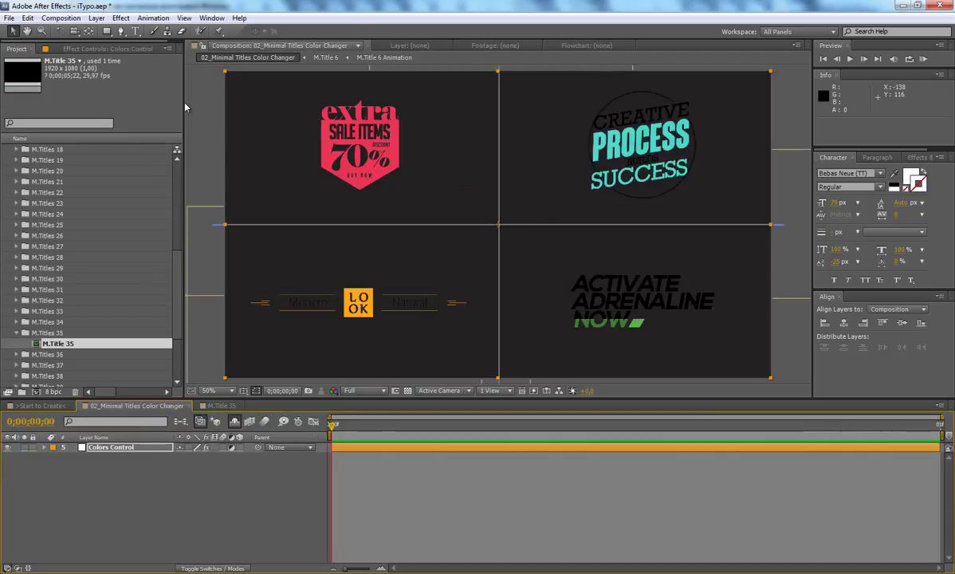
click(112, 50)
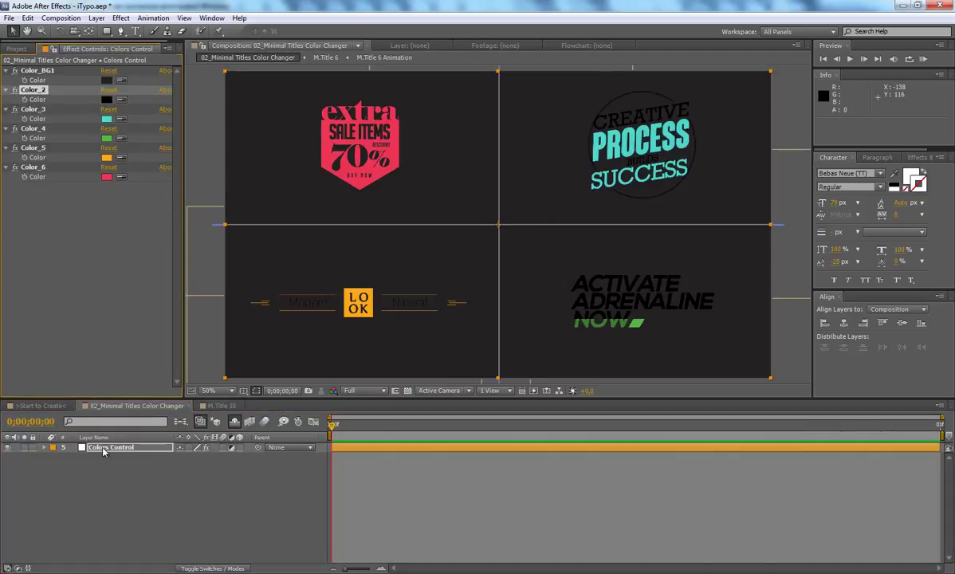
click(102, 452)
click(106, 99)
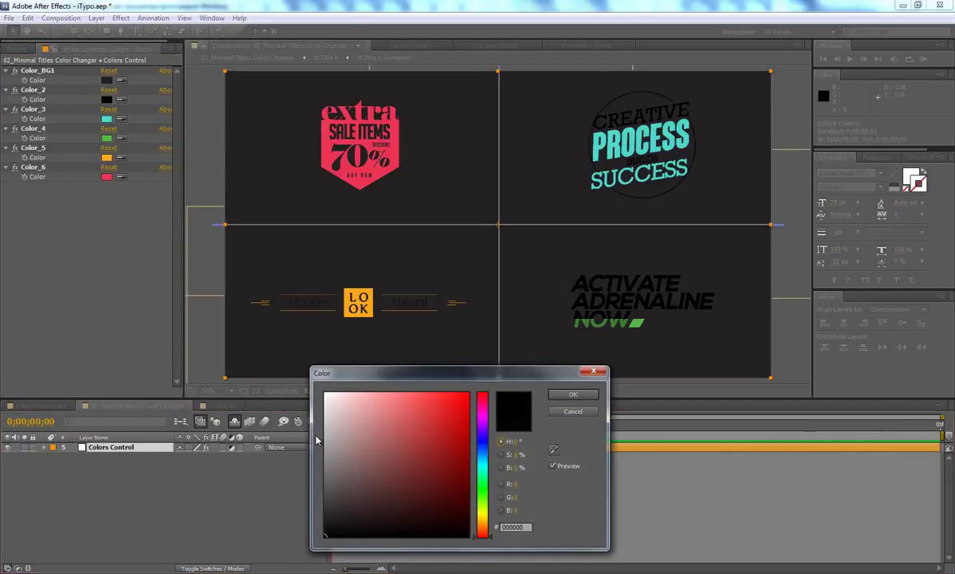
key(Return)
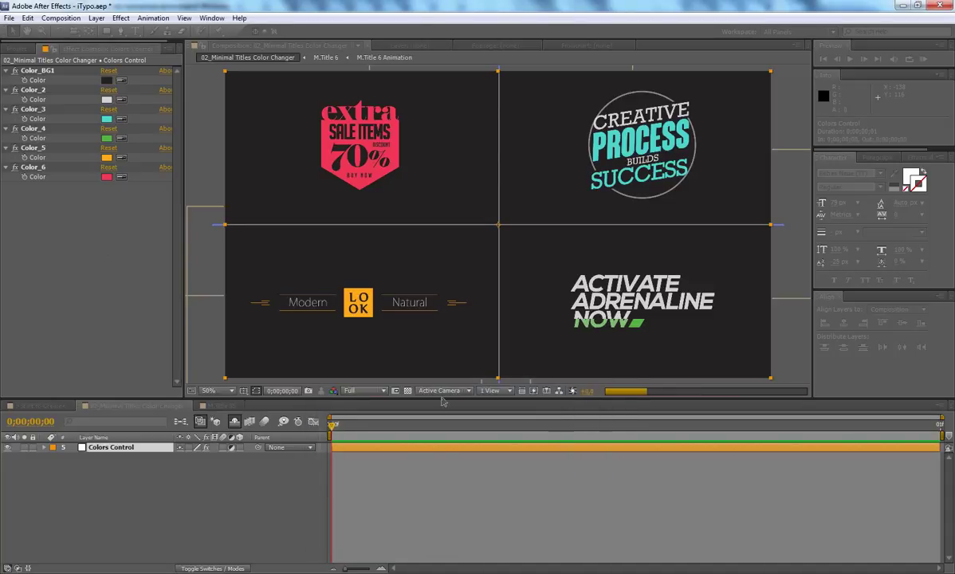
click(222, 406)
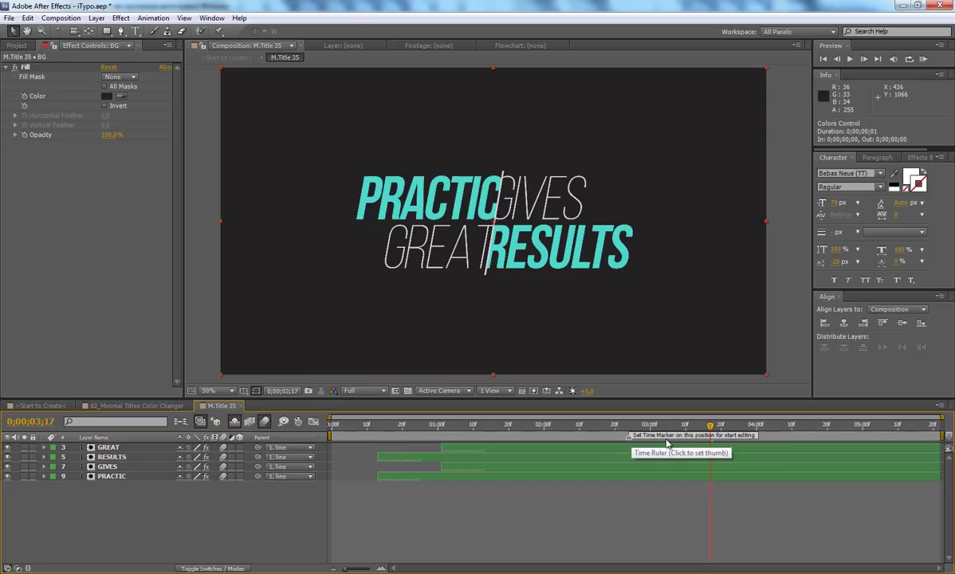
drag(665, 424, 631, 443)
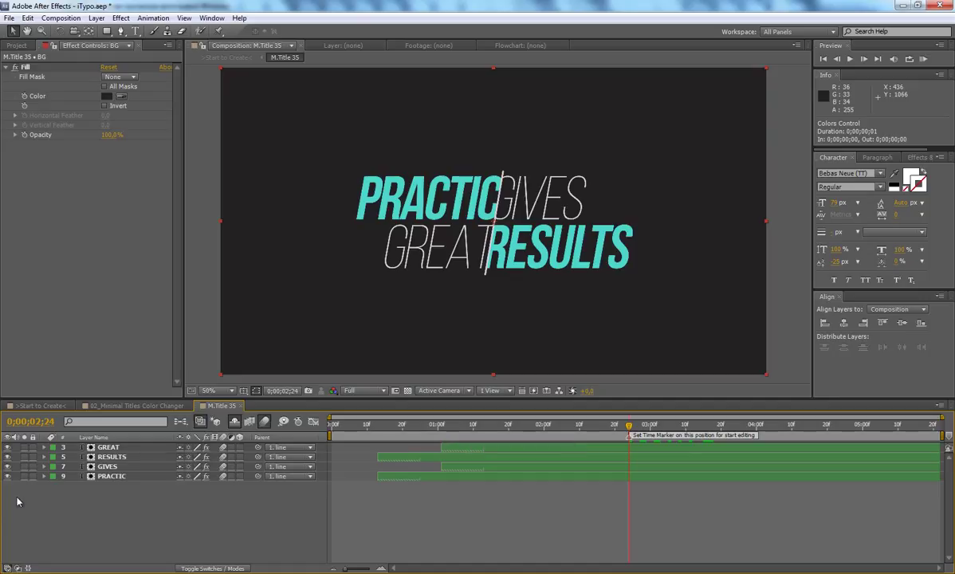
Step: Retype PRACTIC as SUPER and GIVES as NEW
double_click(120, 476)
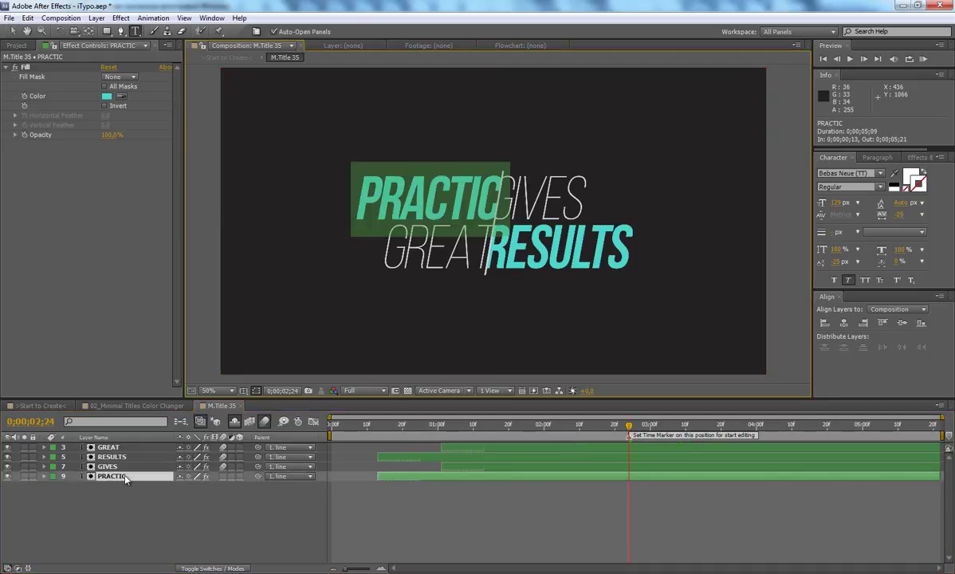
text(SUP)
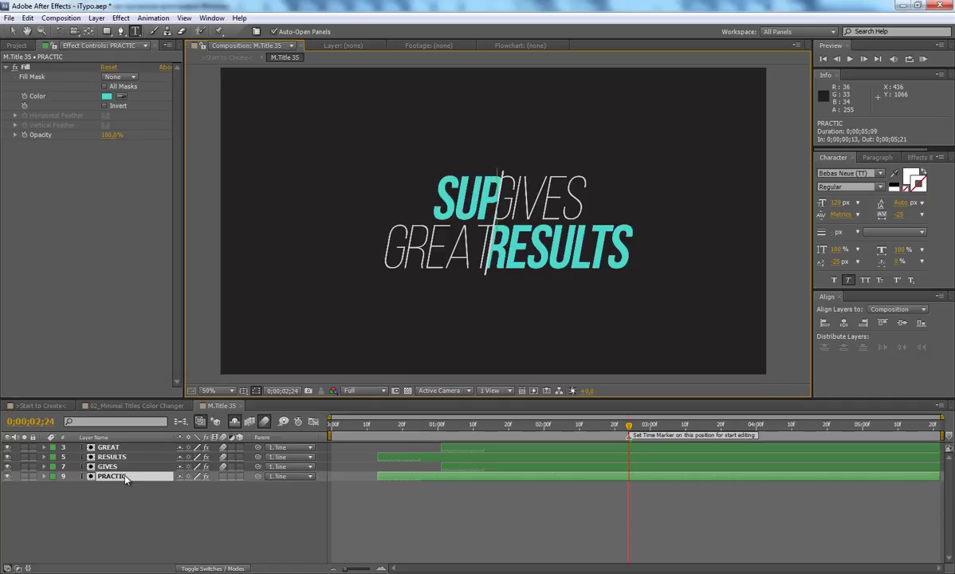
text(ER)
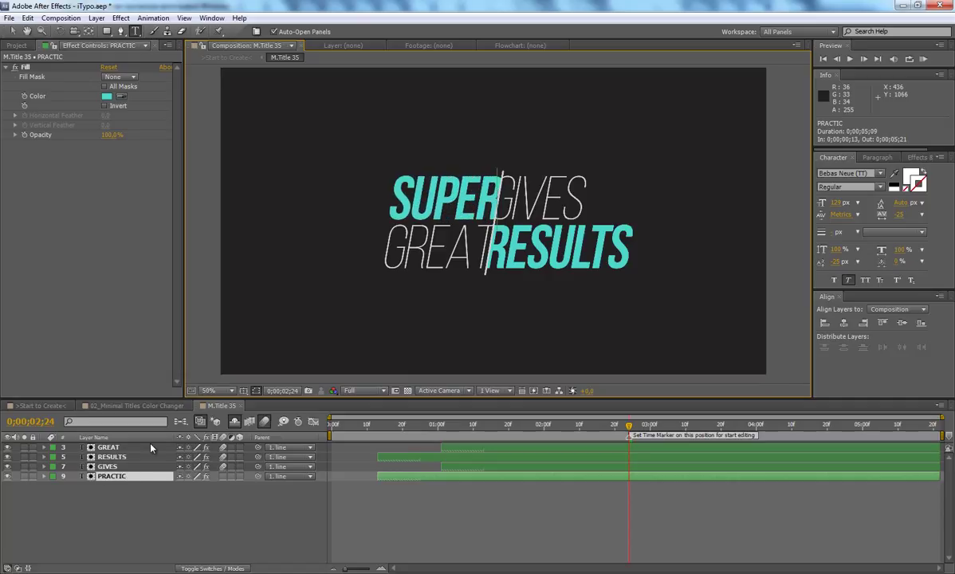
click(110, 467)
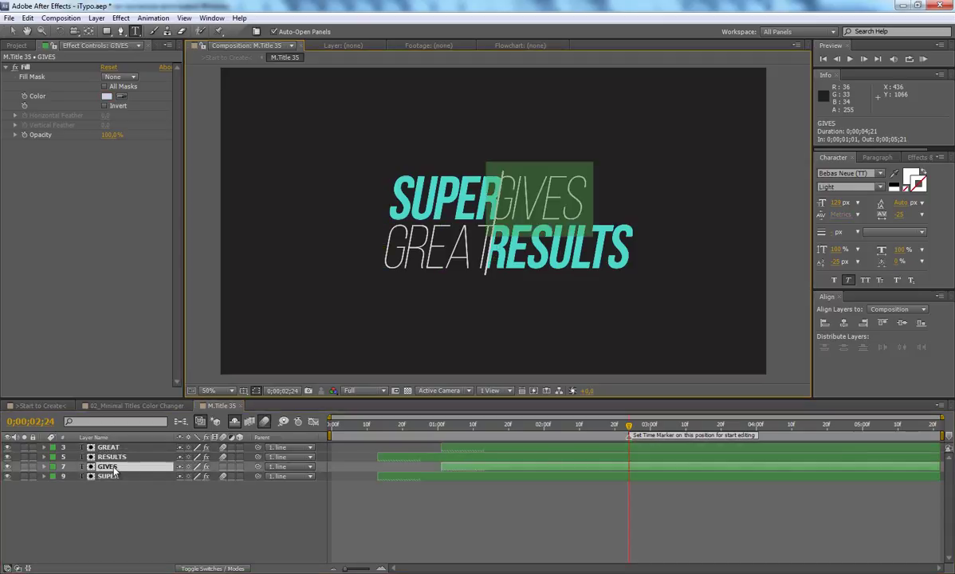
key(BackSpace)
text(NEW)
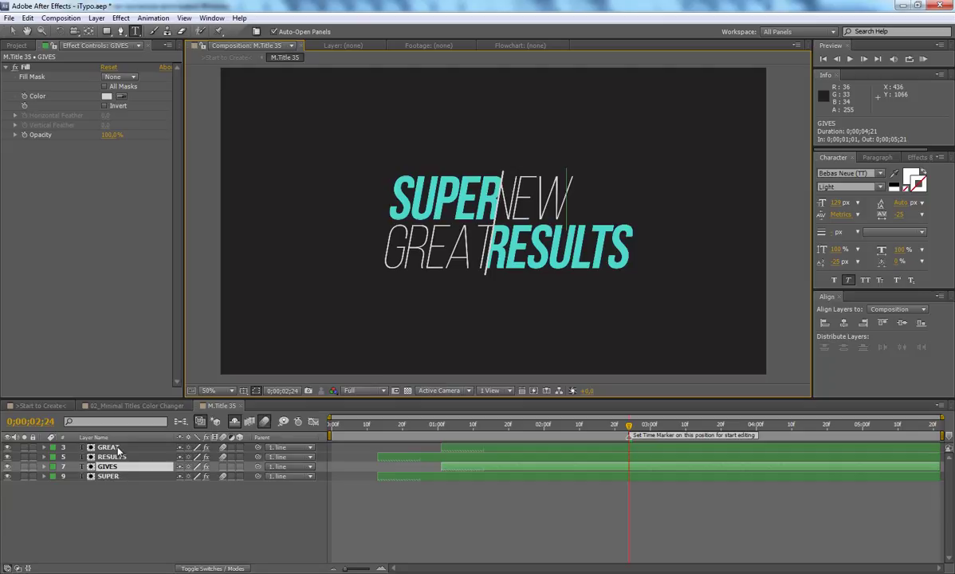
Step: Retype GREAT as NEW and RESULTS as 'TEXT !', nudging TEXT ! right and down
click(117, 450)
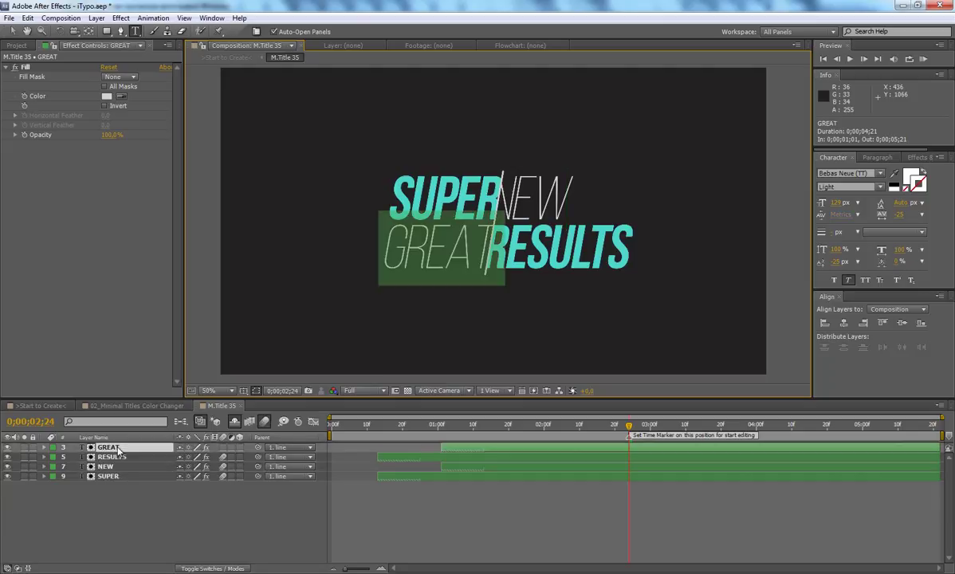
double_click(117, 450)
text(N)
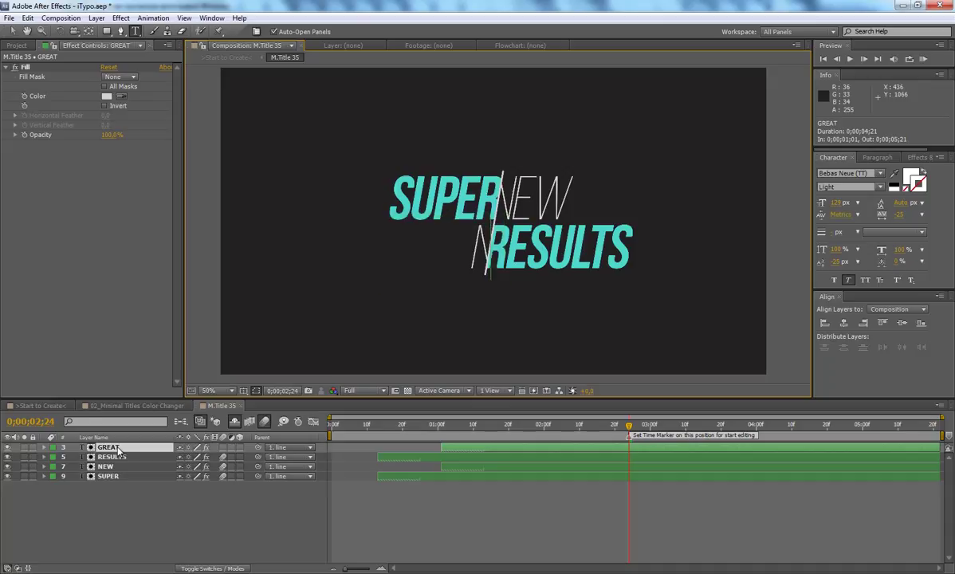
text(EW)
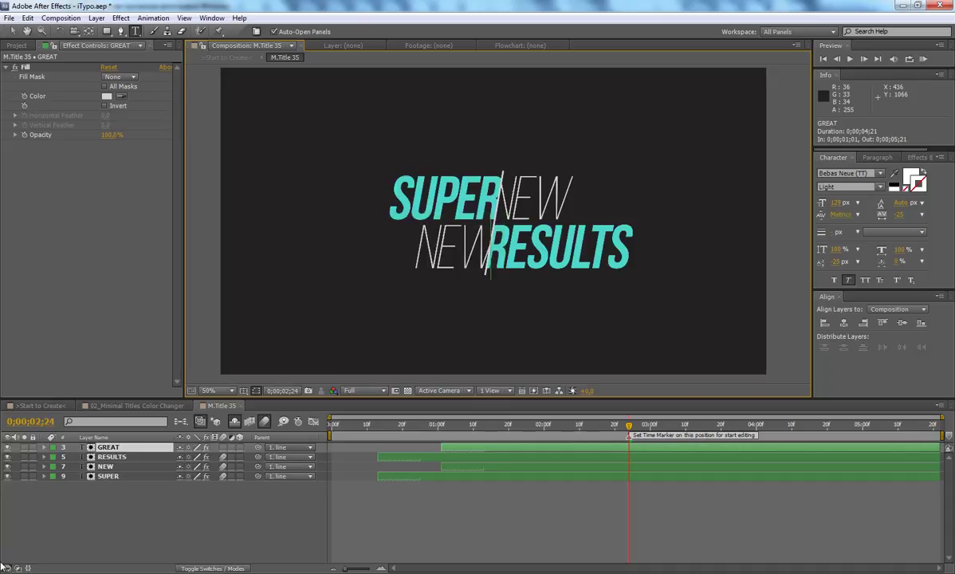
click(117, 459)
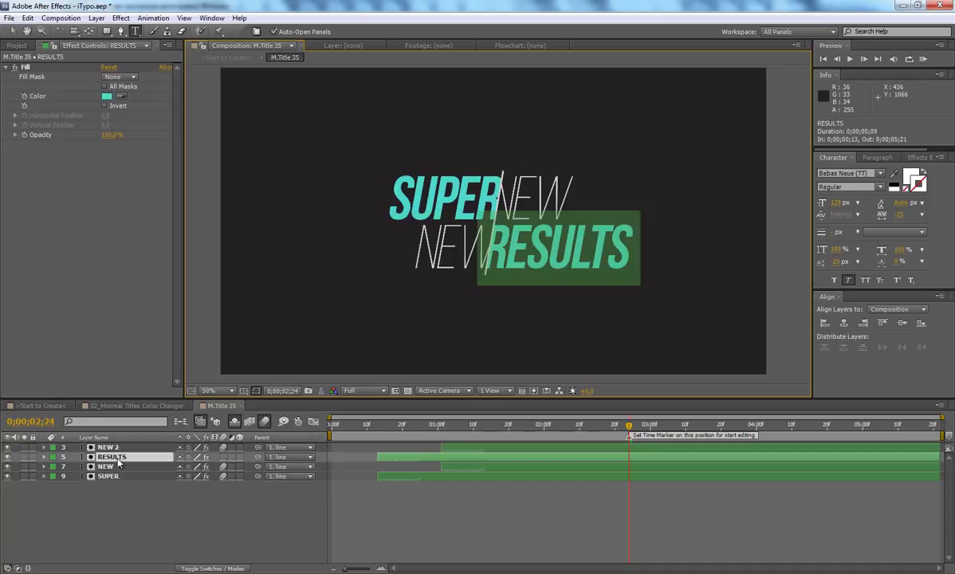
text(TEXT)
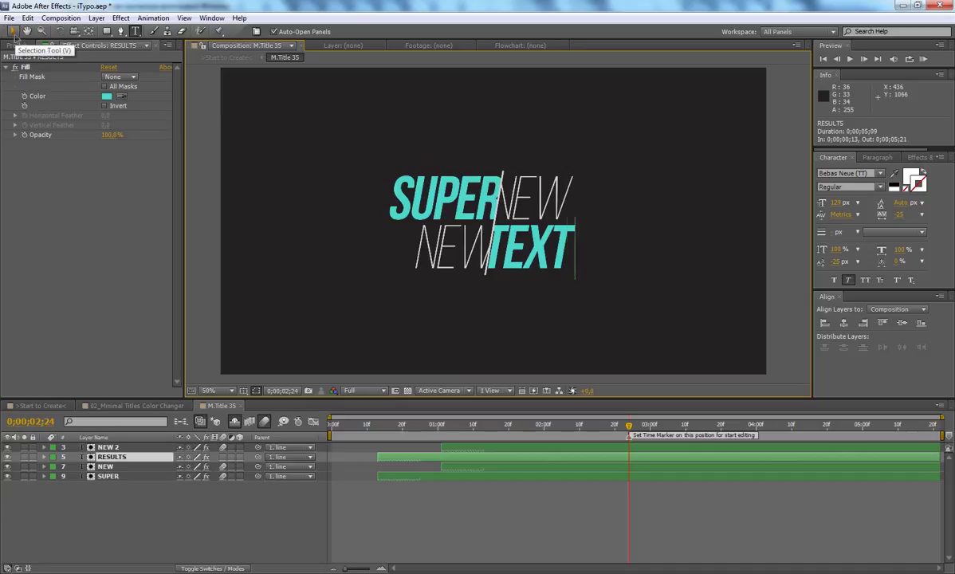
text( !)
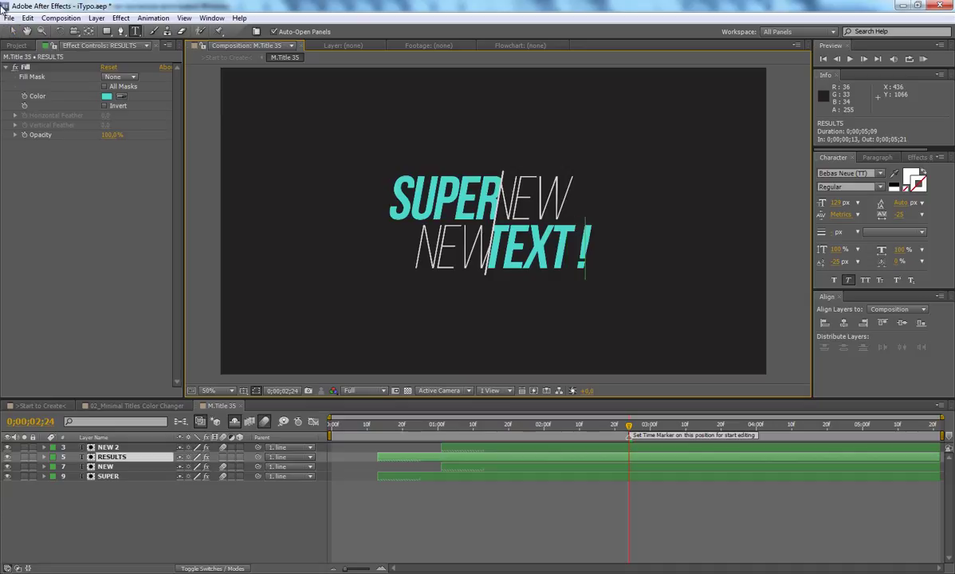
click(13, 31)
drag(509, 240, 542, 252)
drag(367, 434, 595, 434)
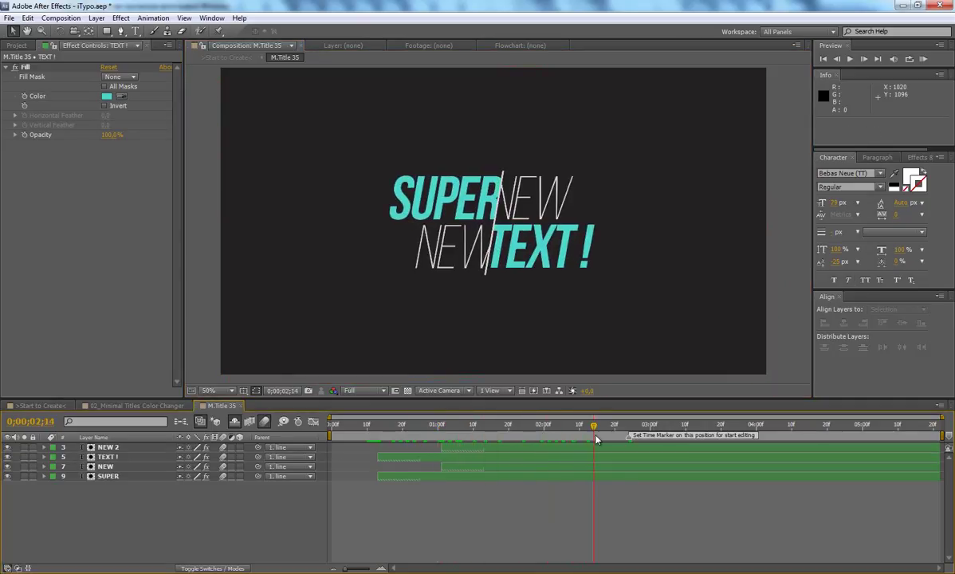
Step: Set Color_2 to near-black 040000 in the Color Changer comp
click(137, 406)
click(109, 99)
mouse_move(465, 450)
mouse_down()
mouse_move(448, 518)
mouse_move(466, 534)
mouse_up()
click(571, 393)
Step: Preview the SUPER NEW / NEW TEXT ! title over the dancer in Start to Create
click(233, 421)
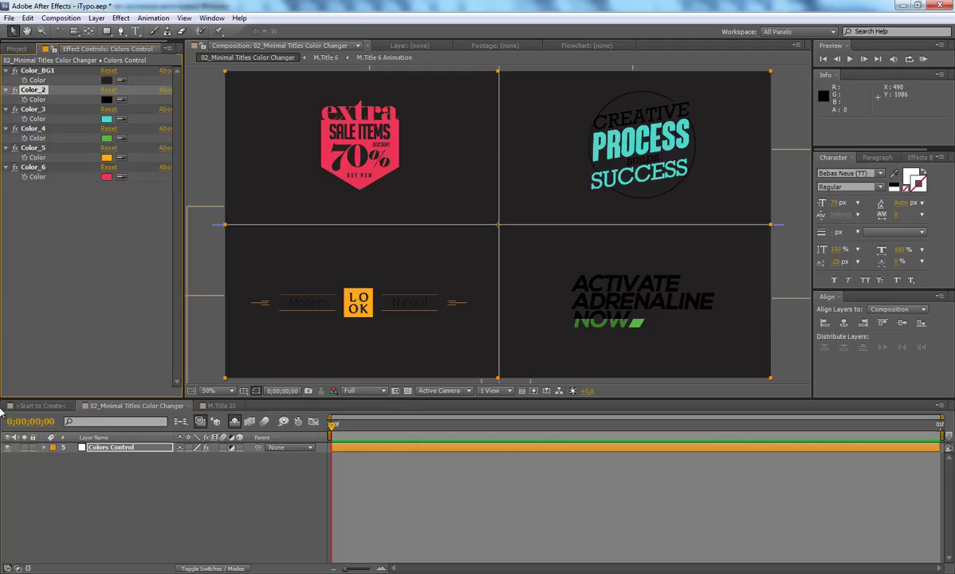
click(31, 405)
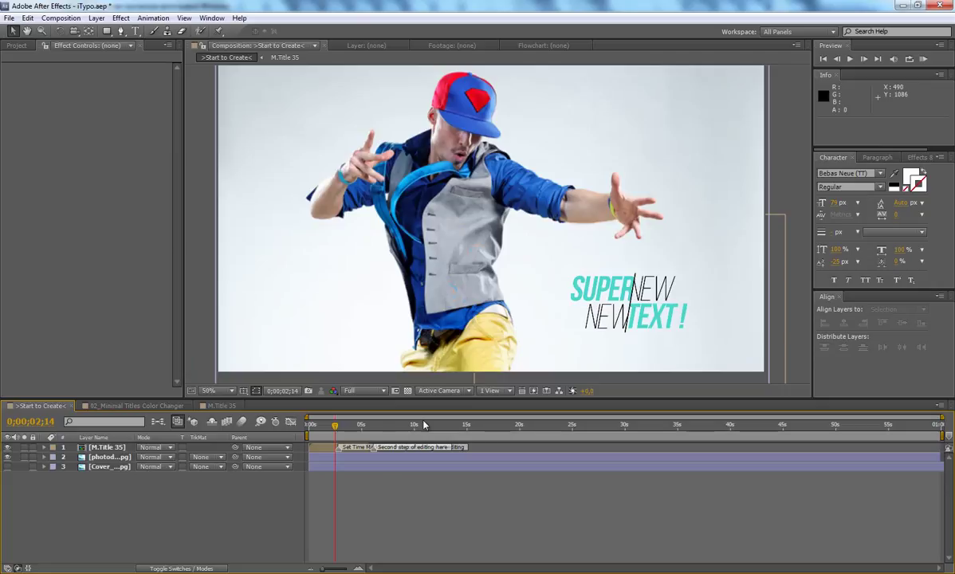
mouse_move(335, 425)
mouse_down()
mouse_move(317, 427)
mouse_move(341, 437)
mouse_up()
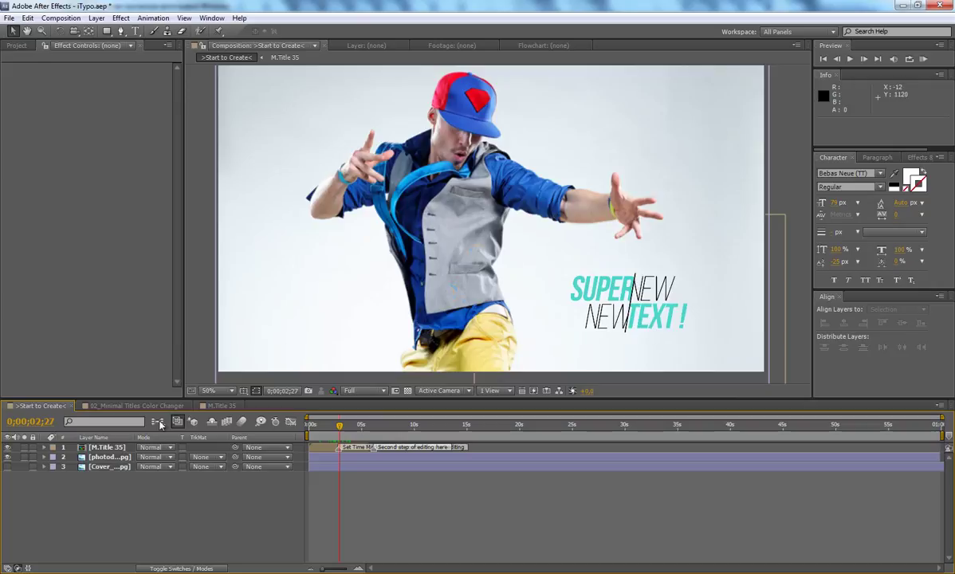
Step: Try a darker green for Color_3 in the Color Changer comp
click(137, 406)
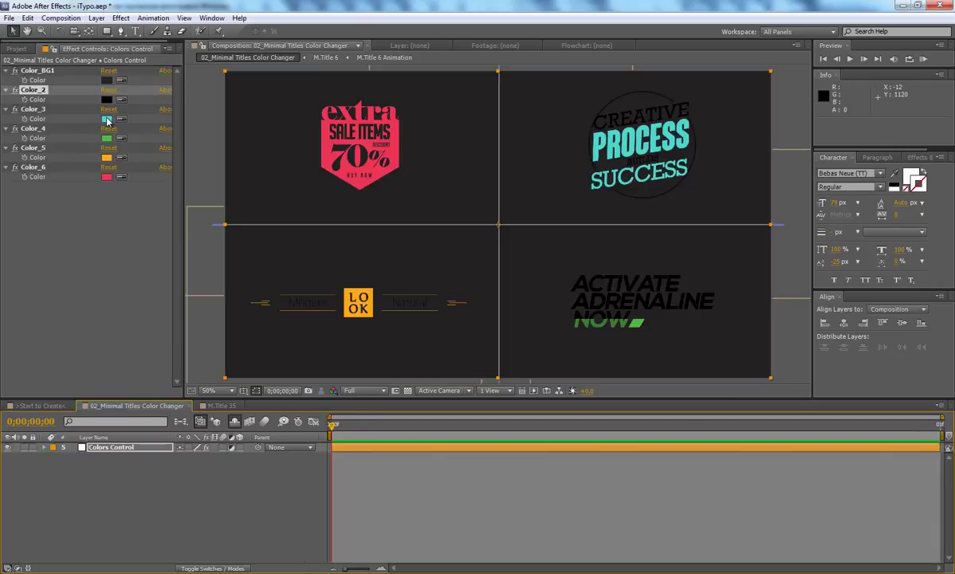
click(107, 119)
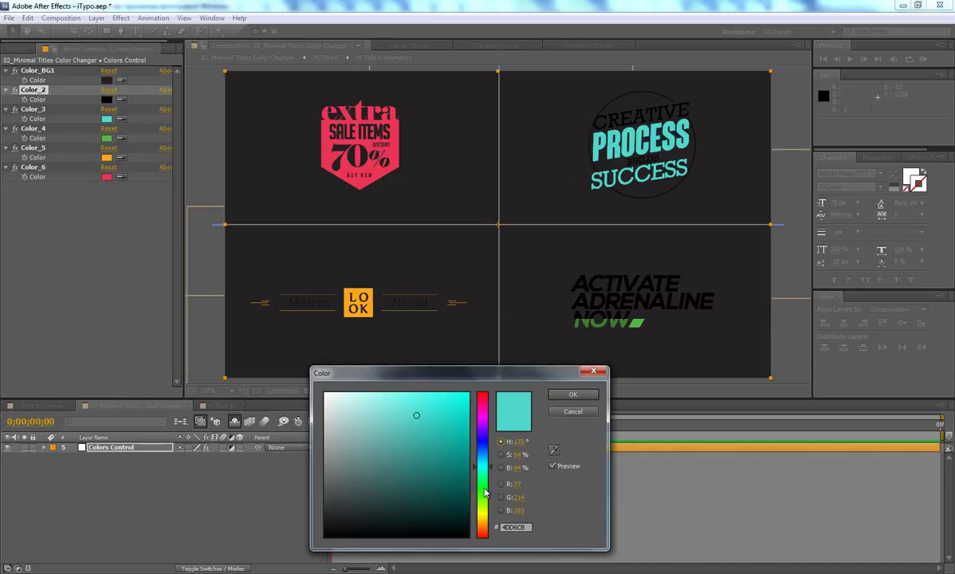
drag(484, 494, 482, 487)
drag(435, 438, 449, 465)
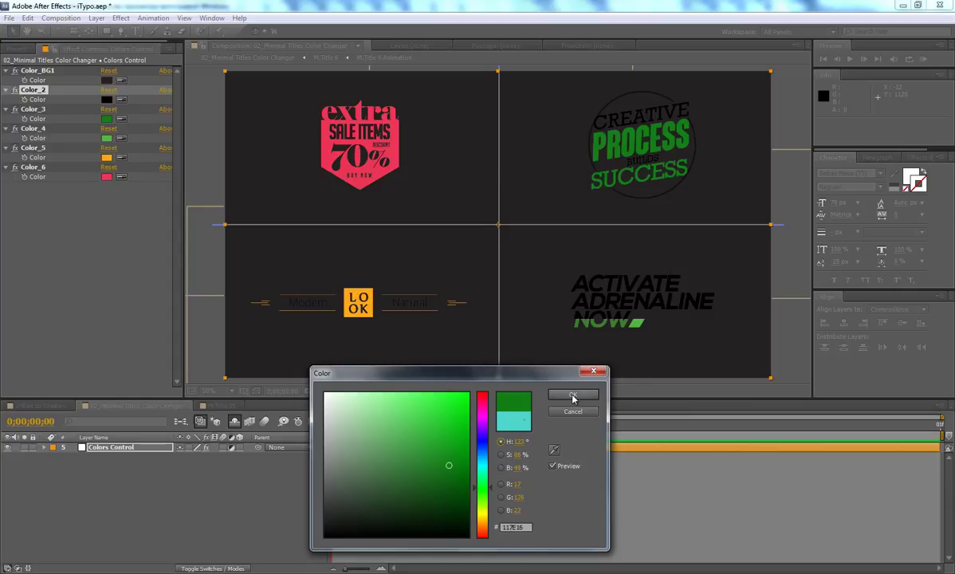
click(569, 397)
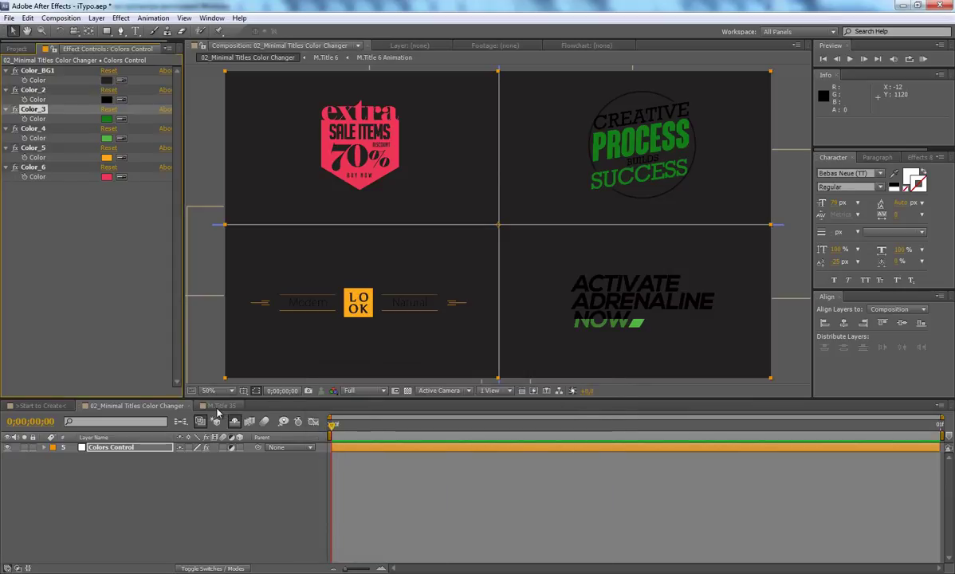
click(40, 406)
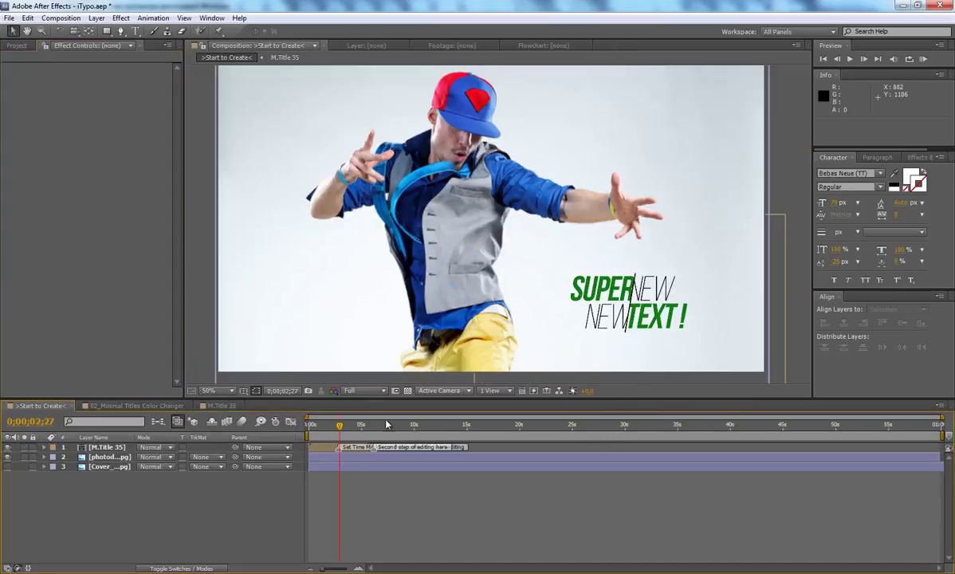
Step: Change Color_3 to a bright pink and preview the title over the dancer
click(137, 406)
click(106, 118)
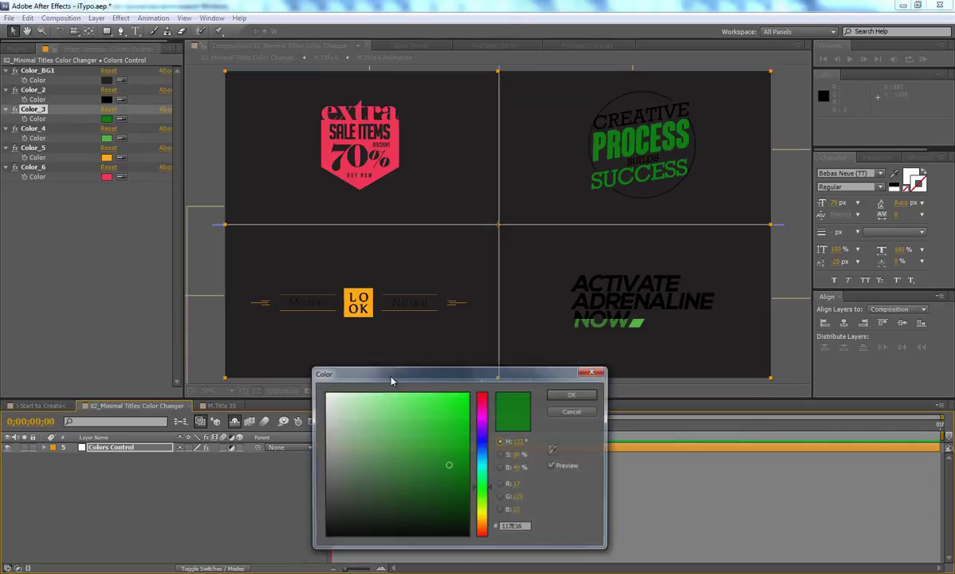
click(482, 399)
click(453, 418)
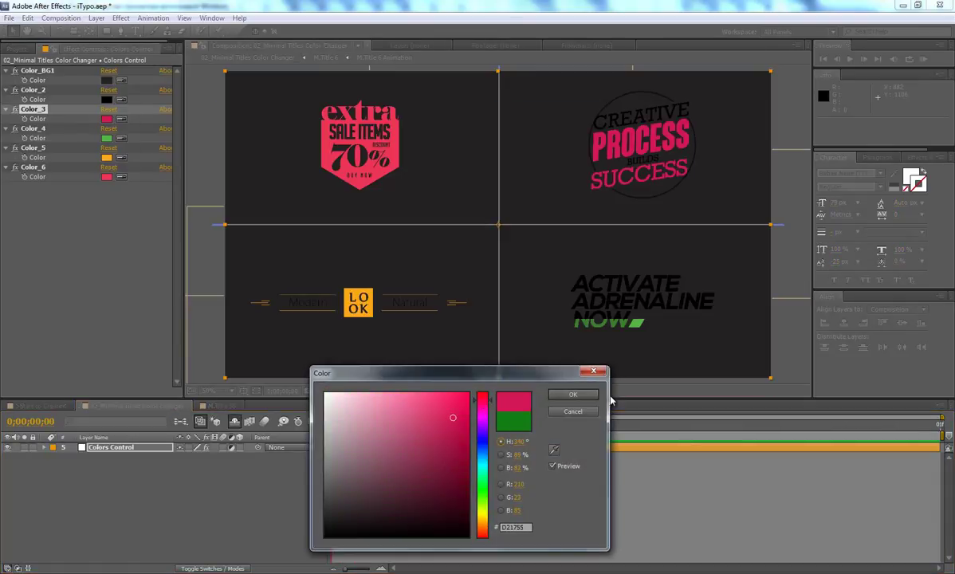
click(572, 394)
click(47, 406)
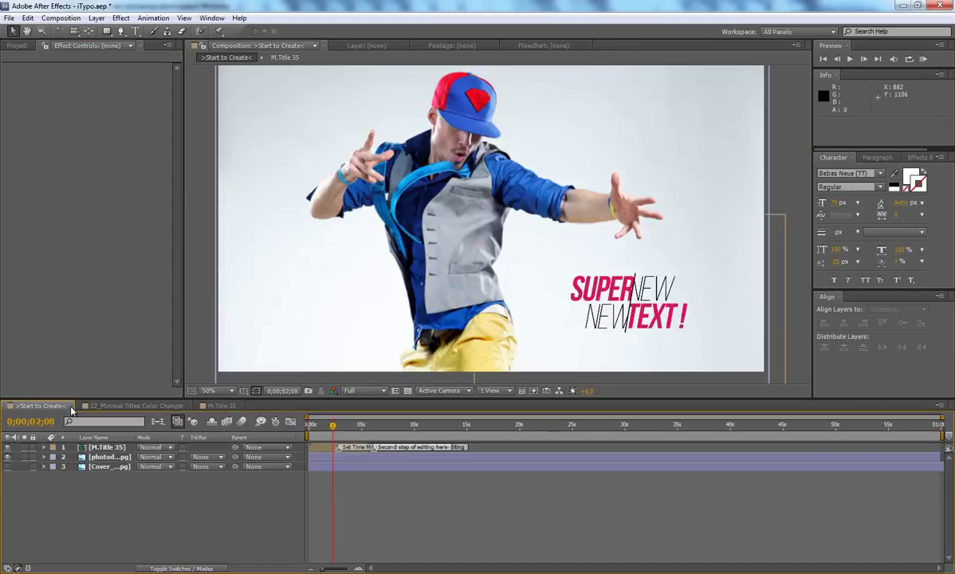
mouse_move(331, 423)
mouse_down()
mouse_move(315, 425)
mouse_move(349, 429)
mouse_up()
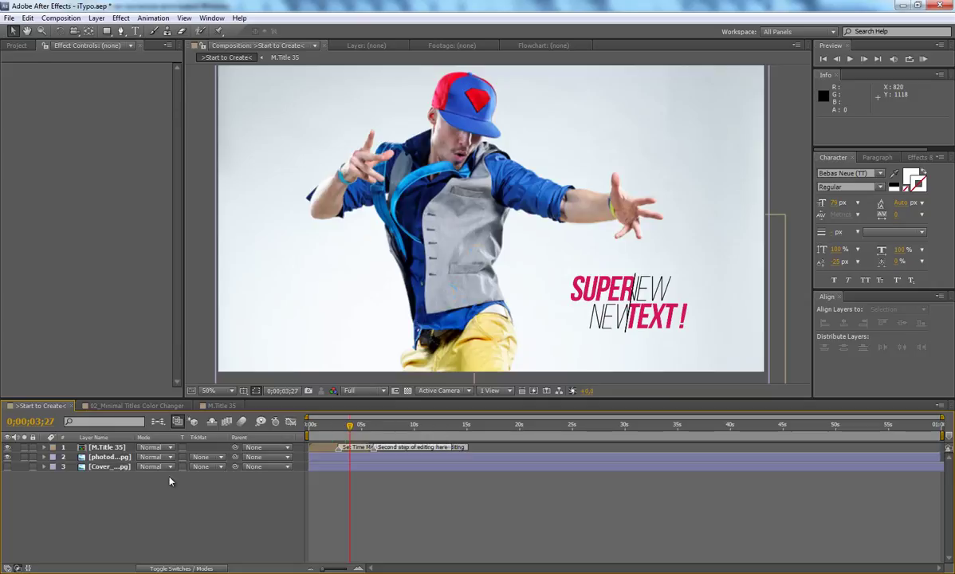
Step: Delete all layers from Start to Create and collapse the Minimal Titles folders
key(ctrl+a)
key(Delete)
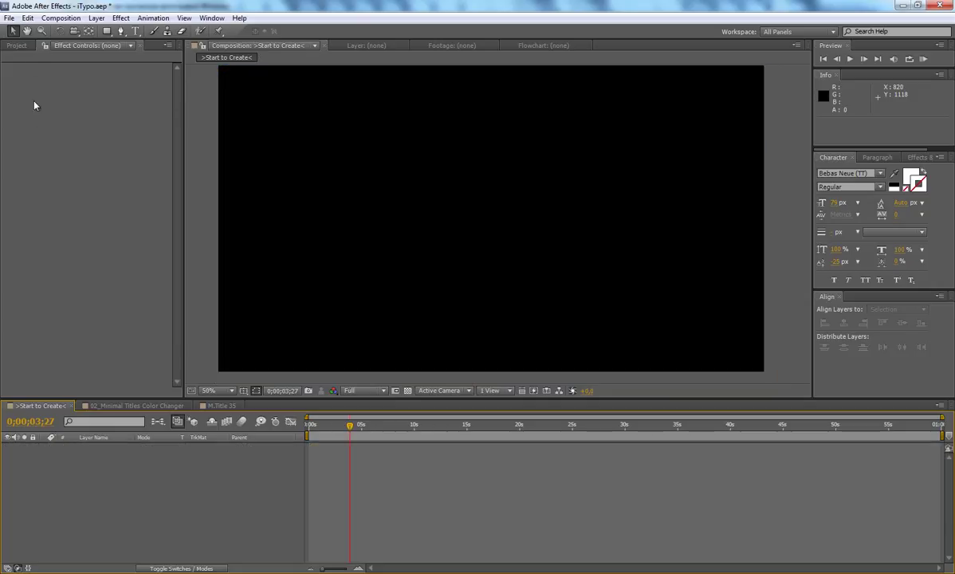
click(18, 46)
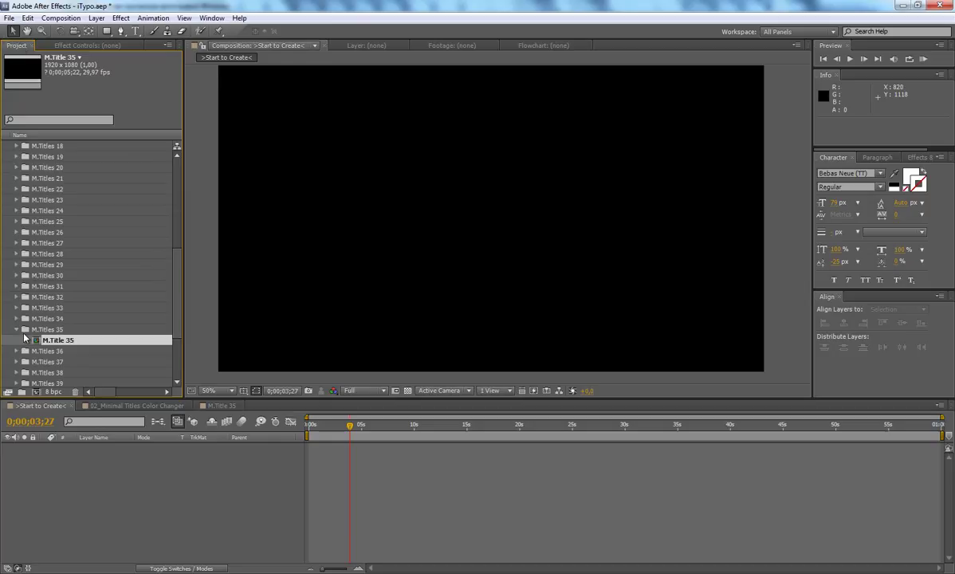
click(16, 329)
scroll(19, 319, up, 6)
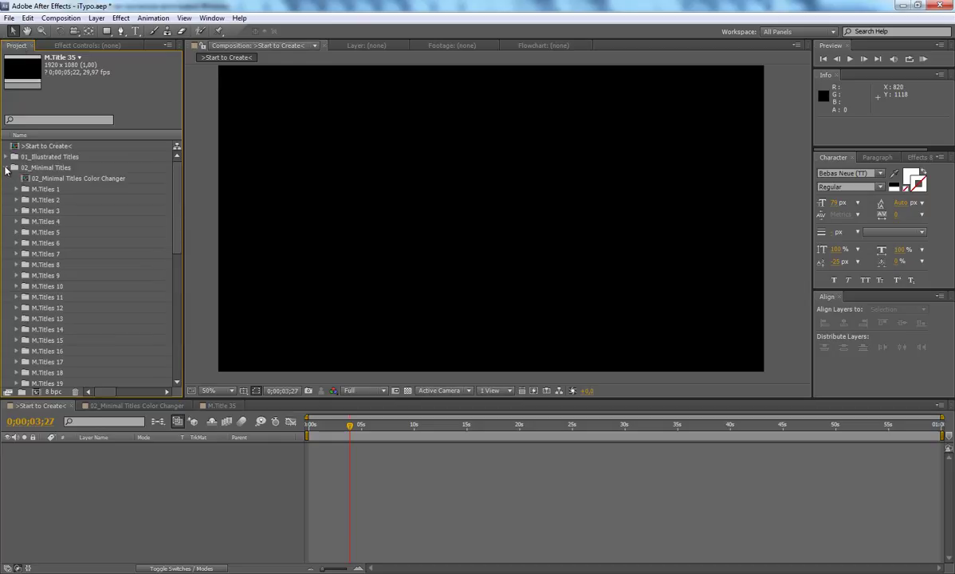
click(8, 169)
click(51, 296)
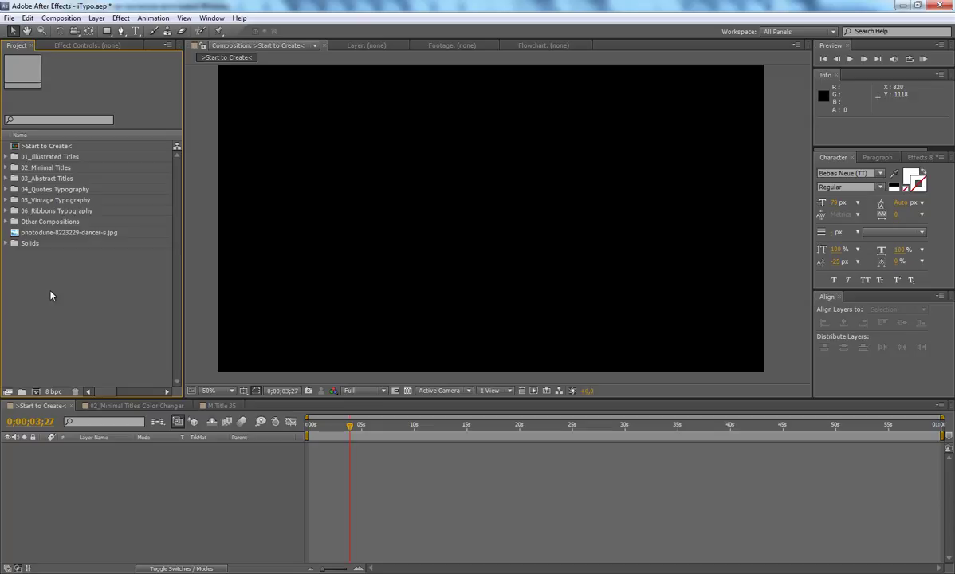
Step: Import the FF107H.mov video file via File > Import > File
click(9, 17)
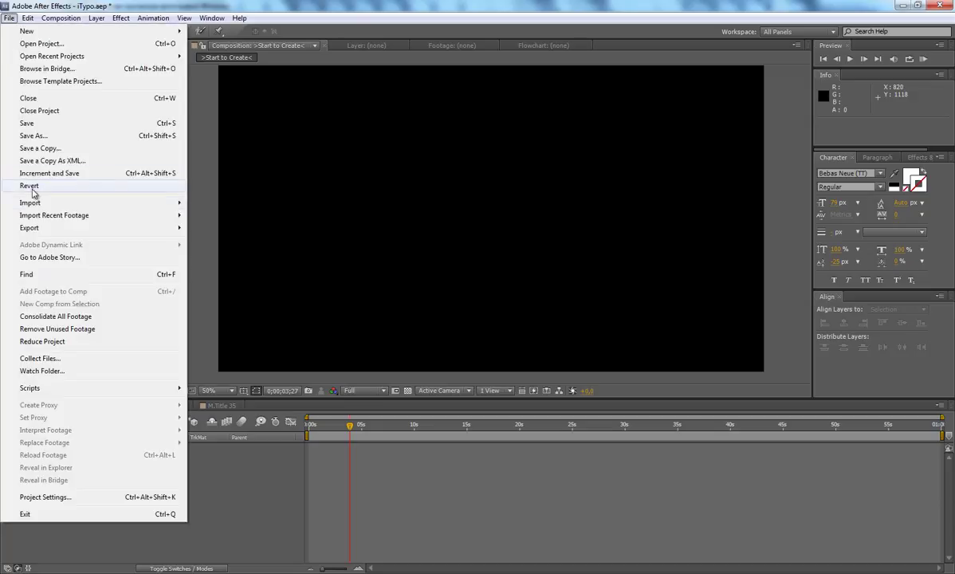
mouse_move(38, 204)
click(294, 198)
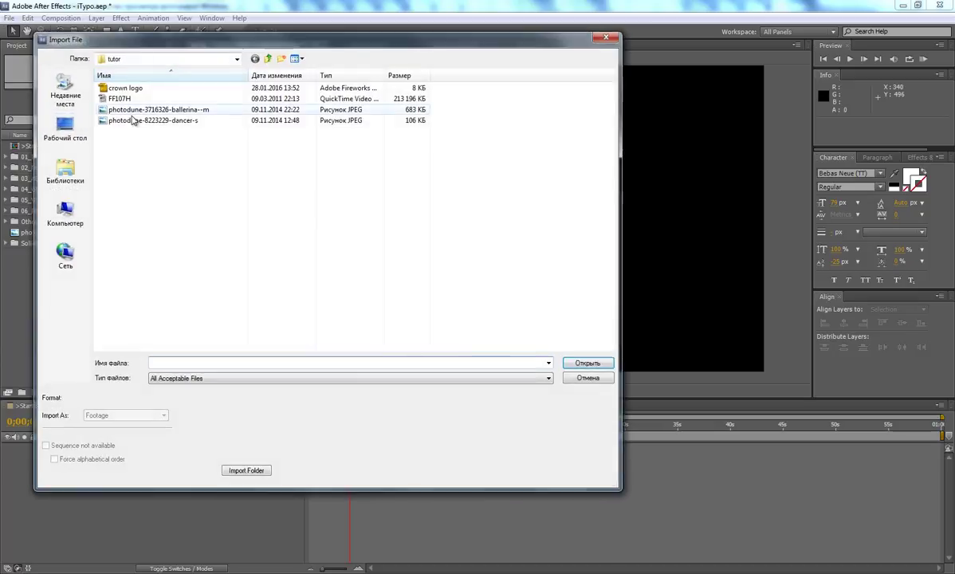
double_click(123, 99)
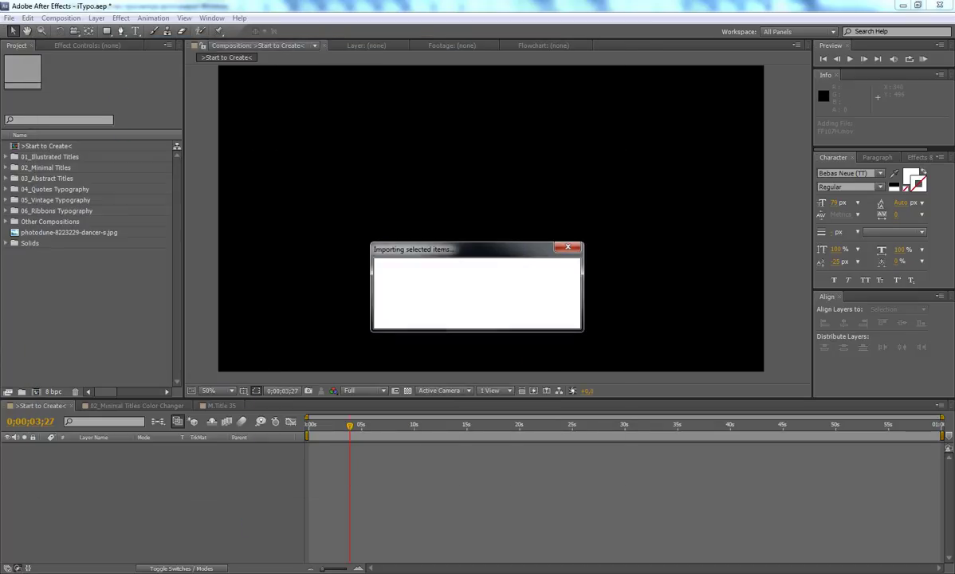
mouse_move(366, 572)
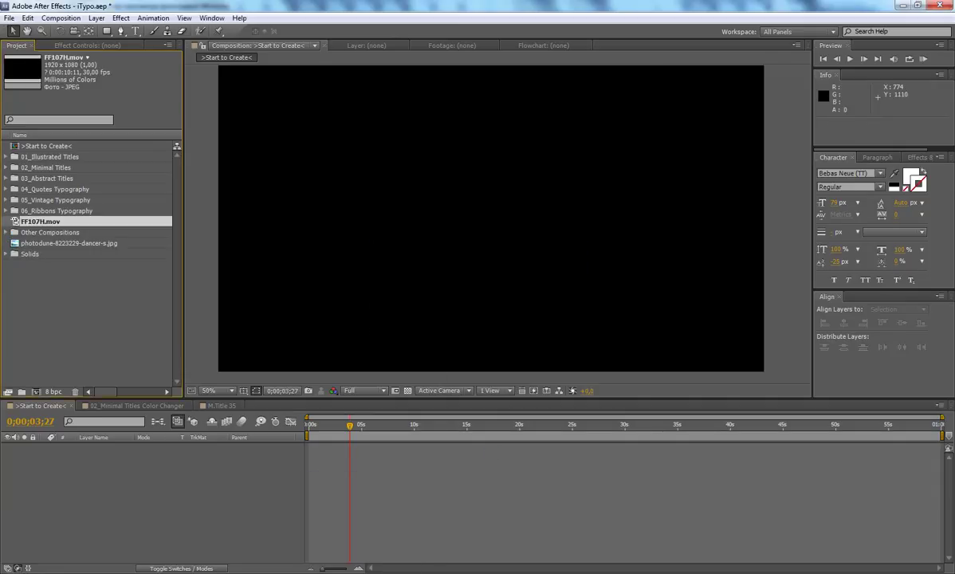
key(alt+Tab)
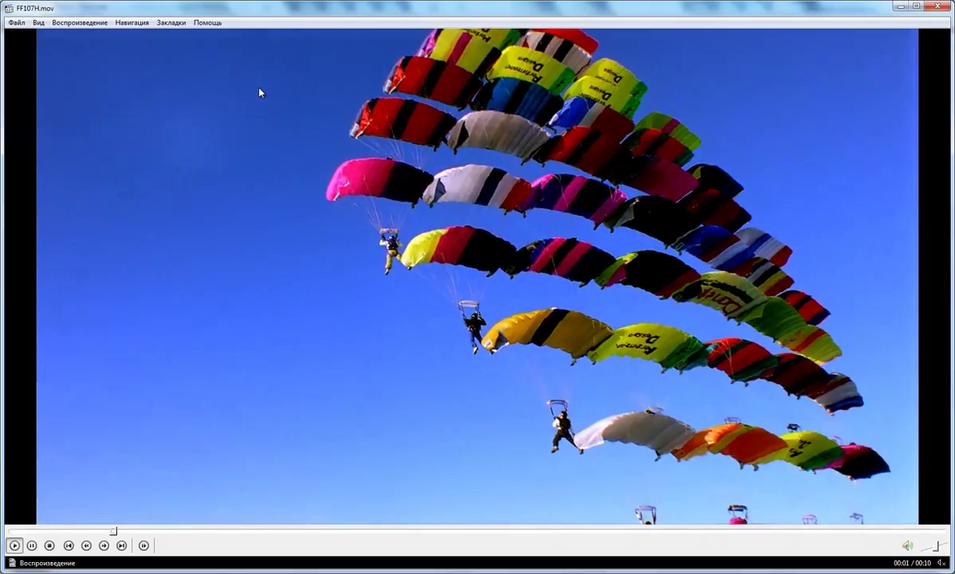
key(alt+F4)
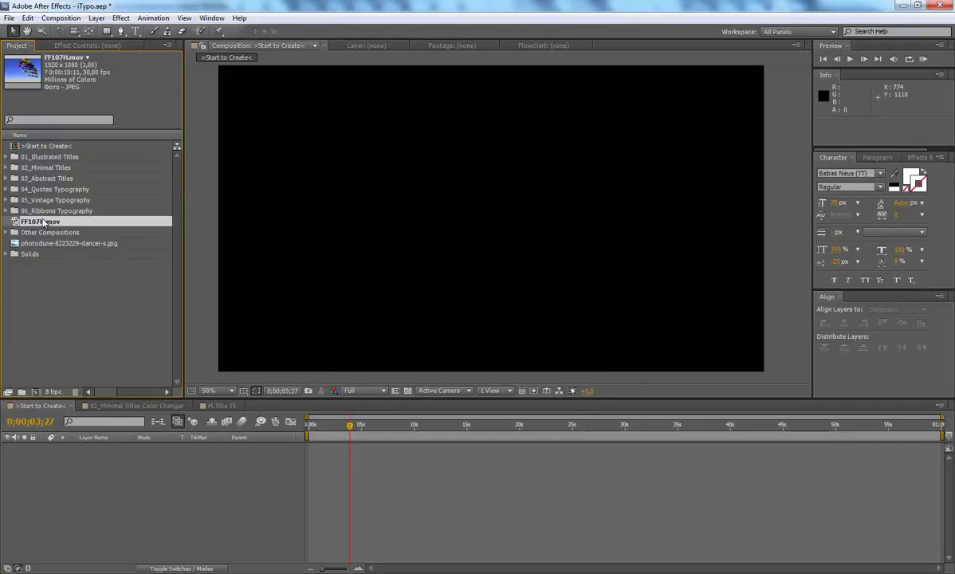
Step: Add FF107H.mov to the Start to Create timeline and jump to an early frame
drag(40, 221, 148, 466)
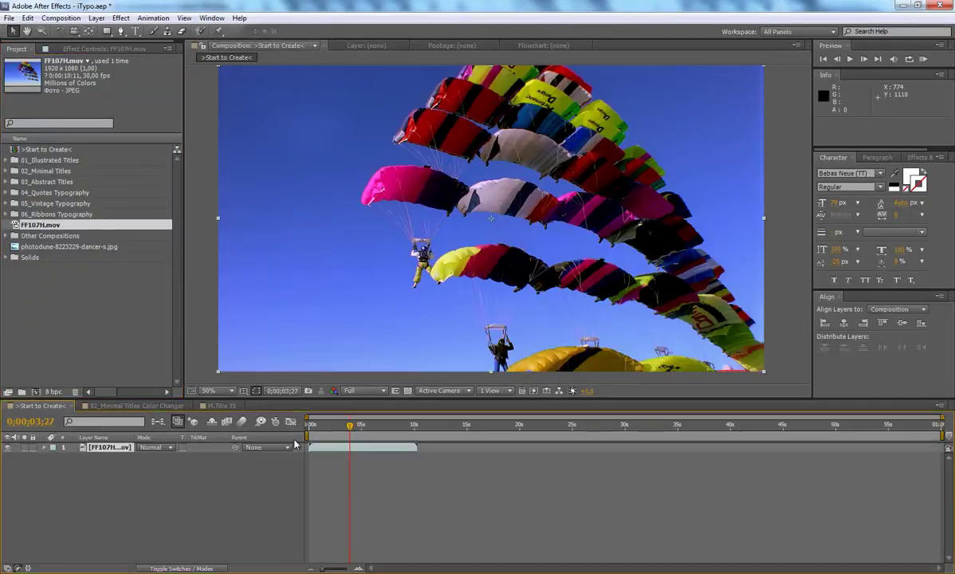
click(316, 435)
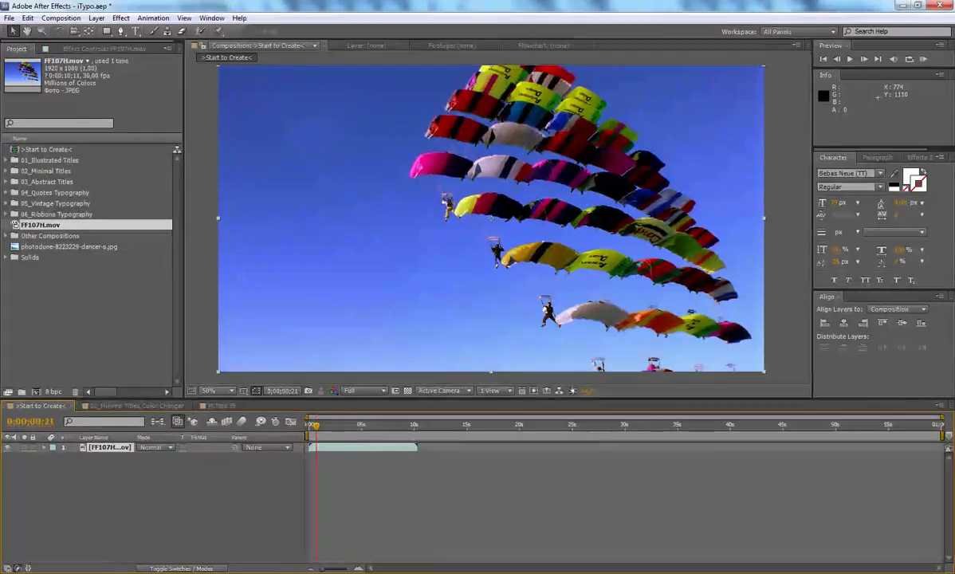
mouse_move(367, 570)
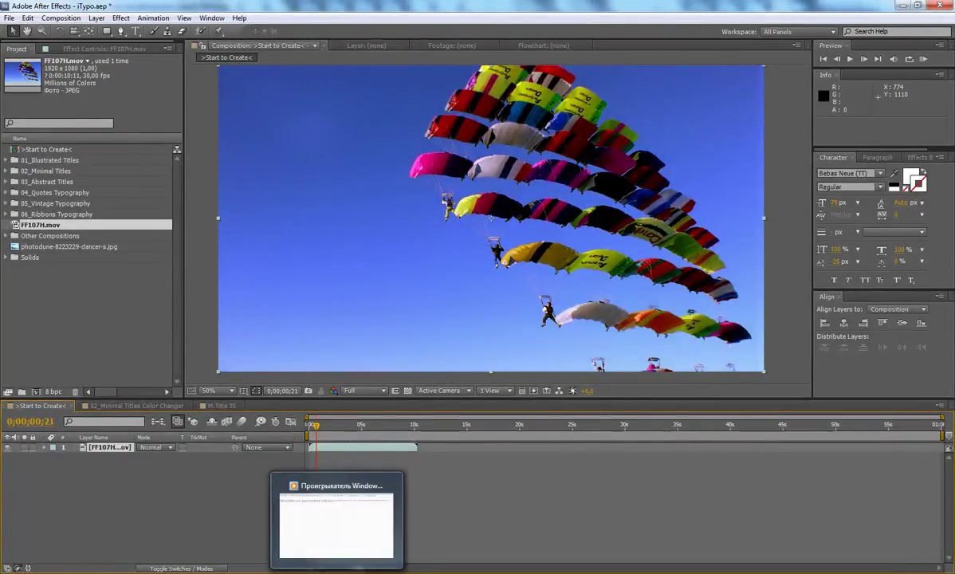
mouse_move(230, 571)
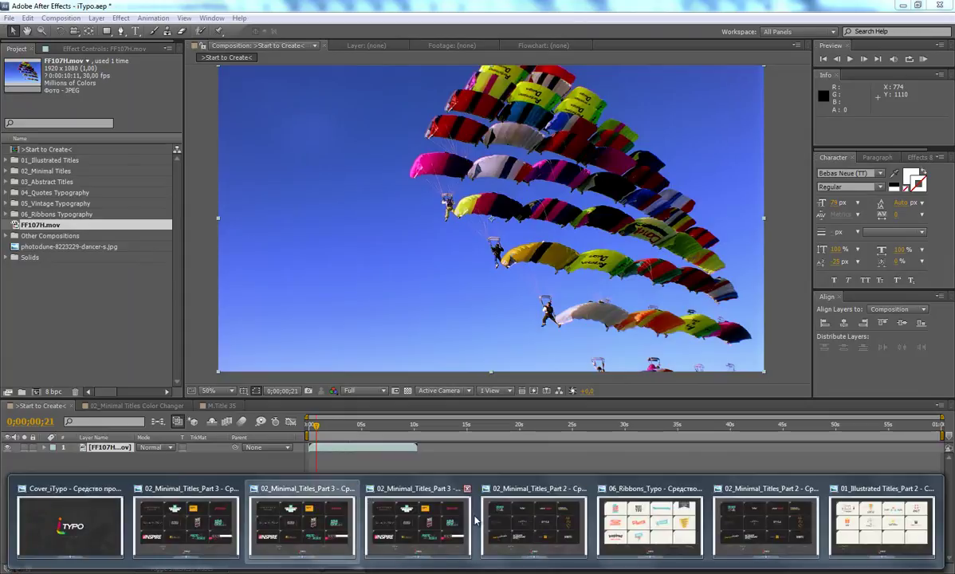
click(635, 495)
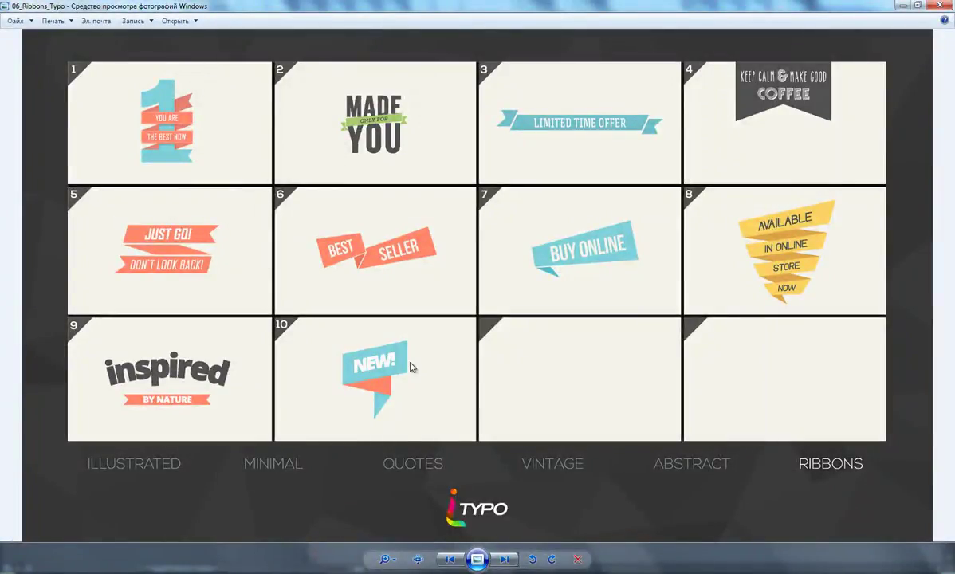
click(462, 562)
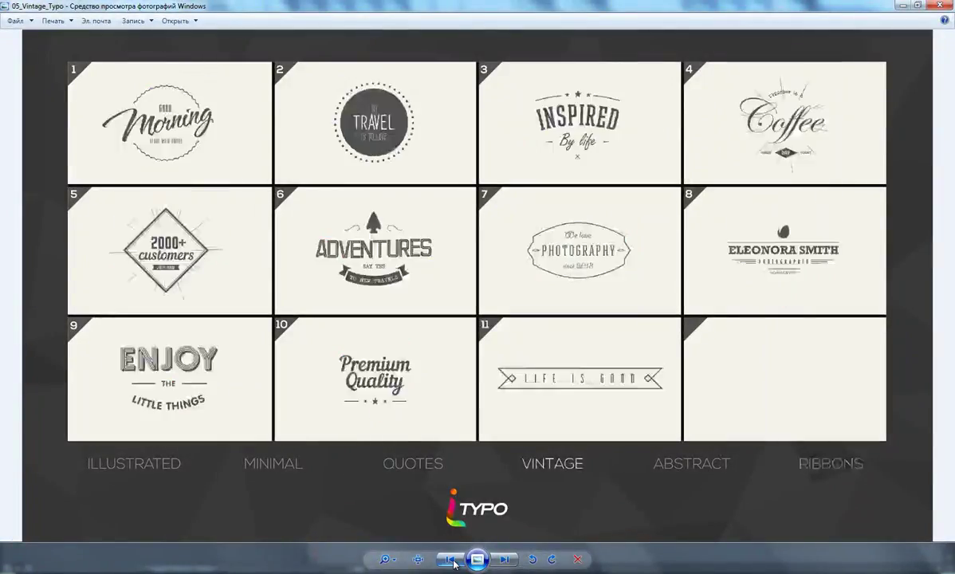
click(456, 562)
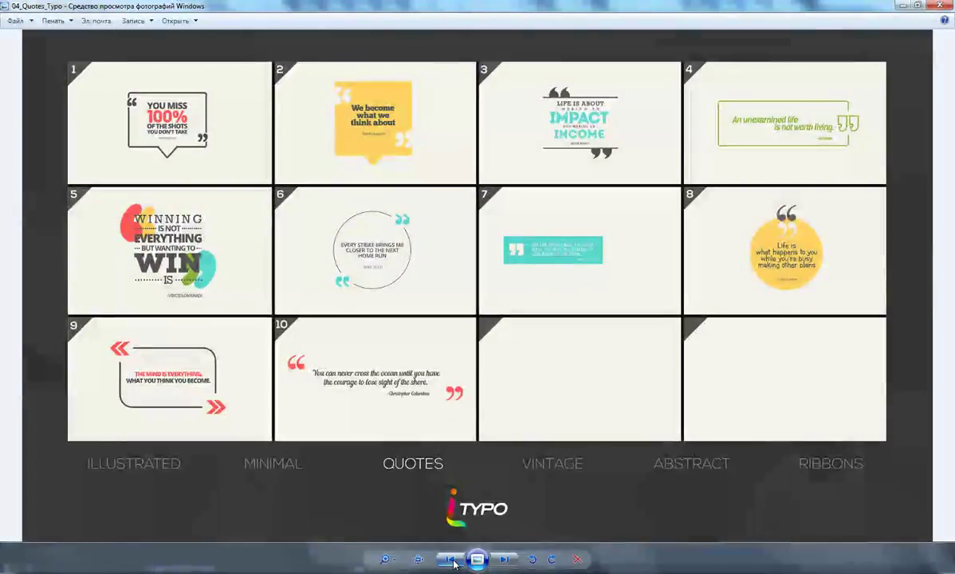
click(453, 562)
click(454, 563)
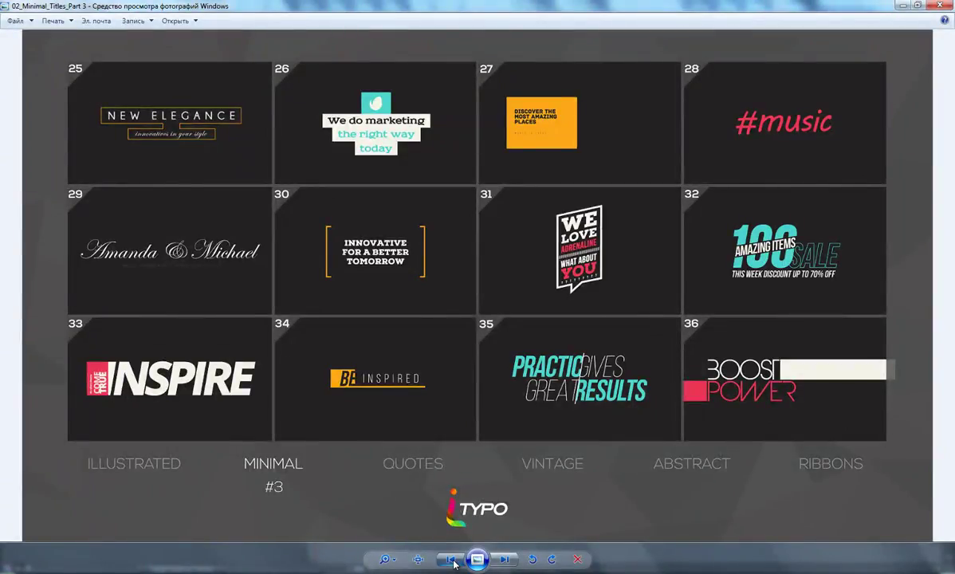
click(451, 559)
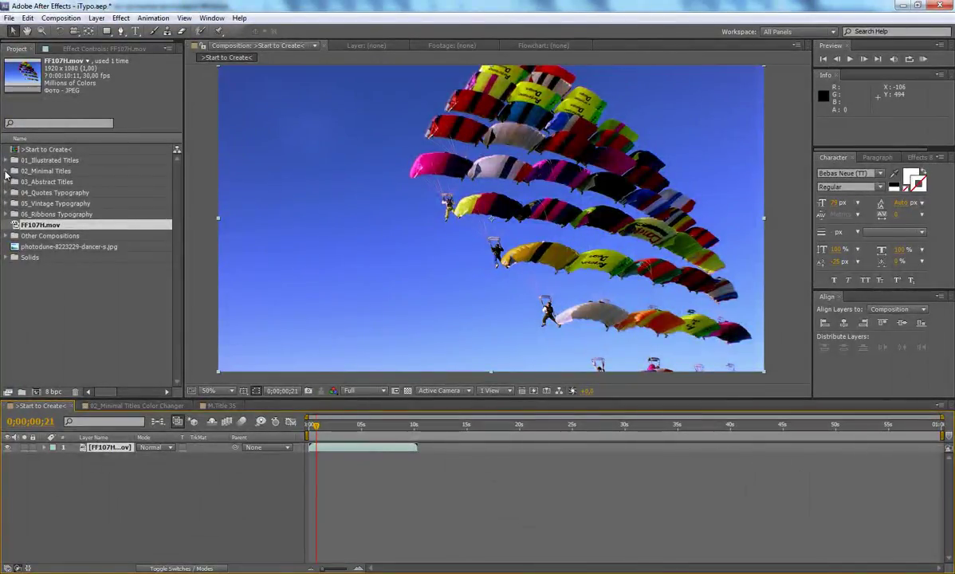
Step: Add the M.Title 22 composition from 02_Minimal Titles over the parachute footage
click(6, 171)
scroll(64, 279, down, 5)
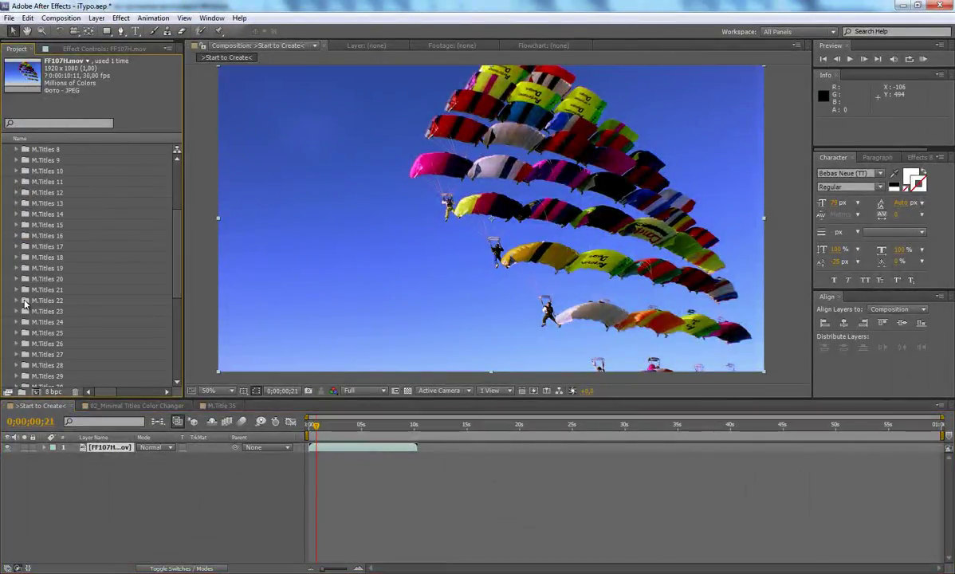
click(15, 301)
click(61, 323)
mouse_move(62, 329)
mouse_down()
mouse_move(367, 346)
mouse_move(273, 417)
mouse_up()
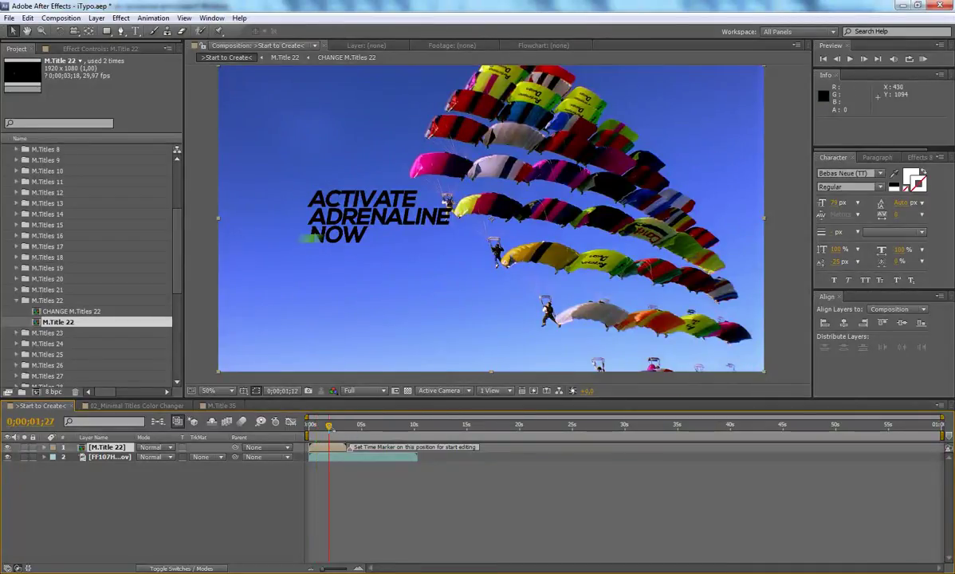
Step: At about 0;00;02;03, shift the ACTIVATE ADRENALINE NOW title left, then open Color Changer
click(330, 428)
drag(332, 430, 334, 429)
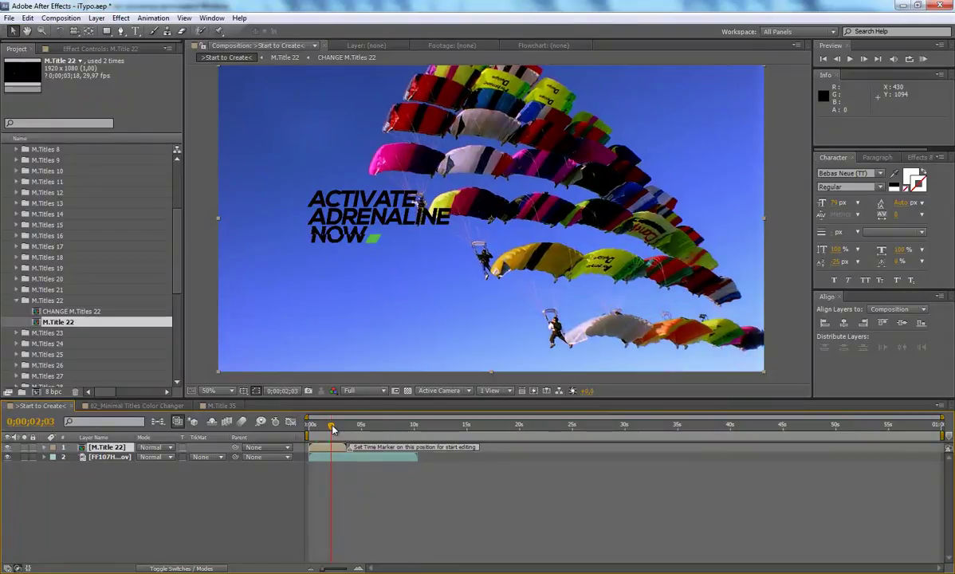
drag(377, 226, 324, 225)
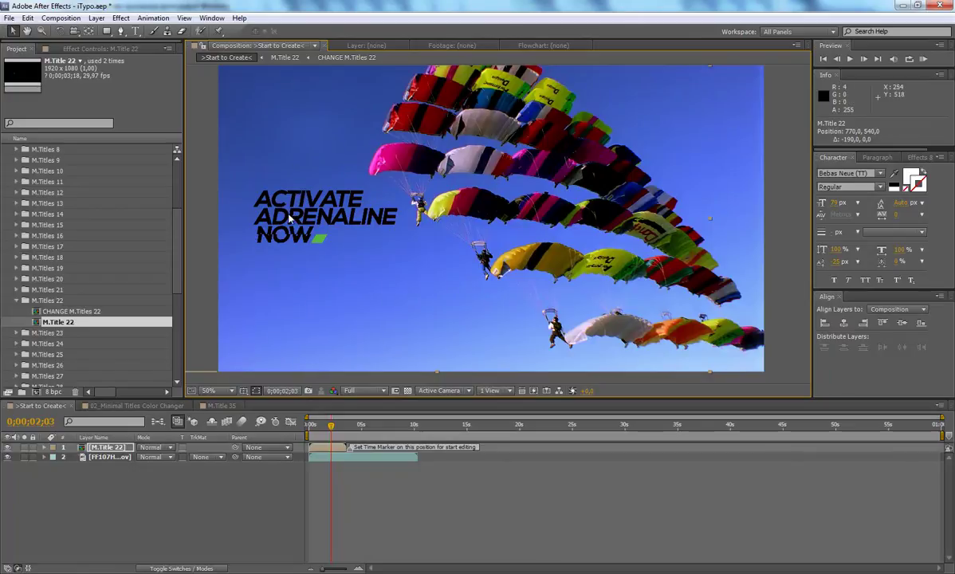
click(136, 405)
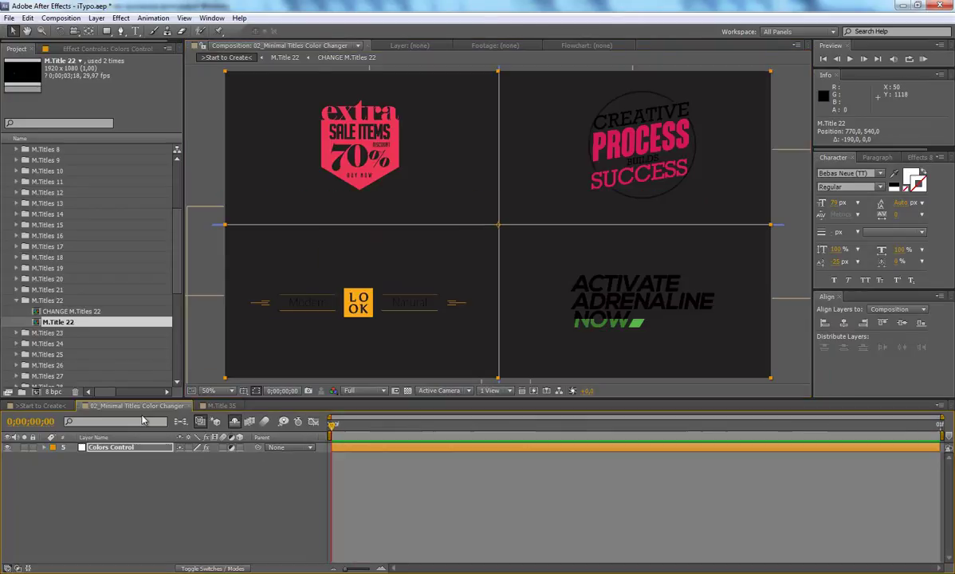
Step: Set Color_2 to white in the Colors Control effect of the Color Changer comp
click(111, 447)
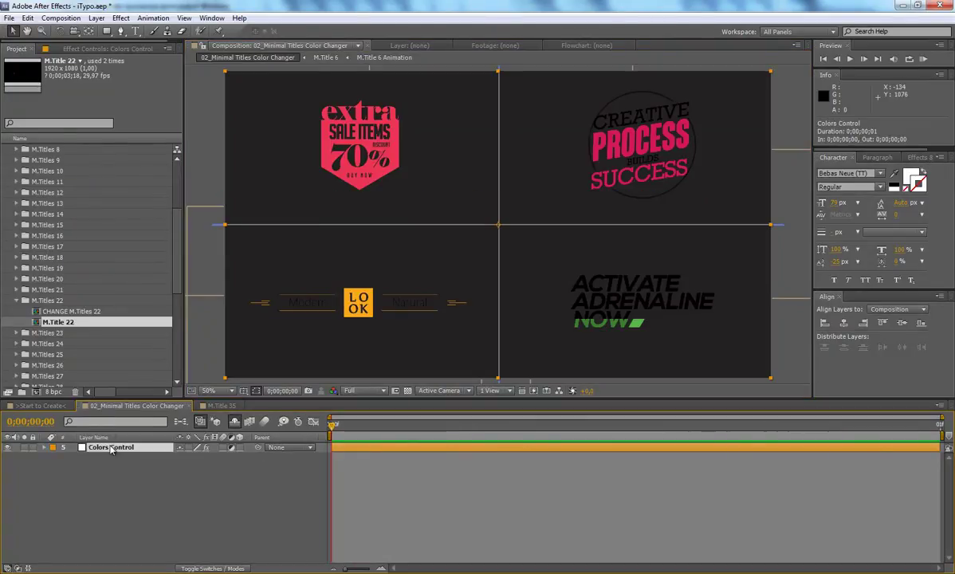
click(92, 49)
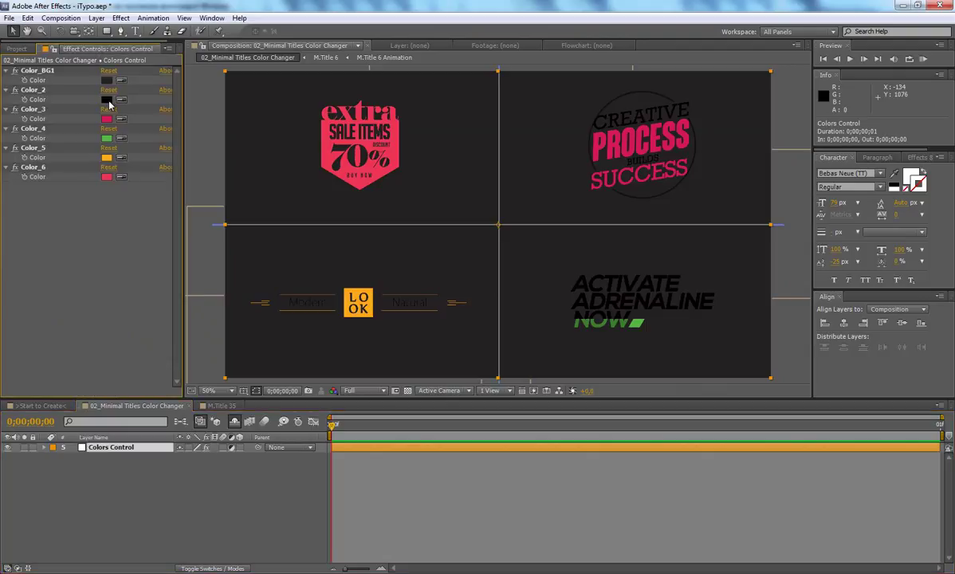
click(106, 99)
drag(354, 399, 324, 394)
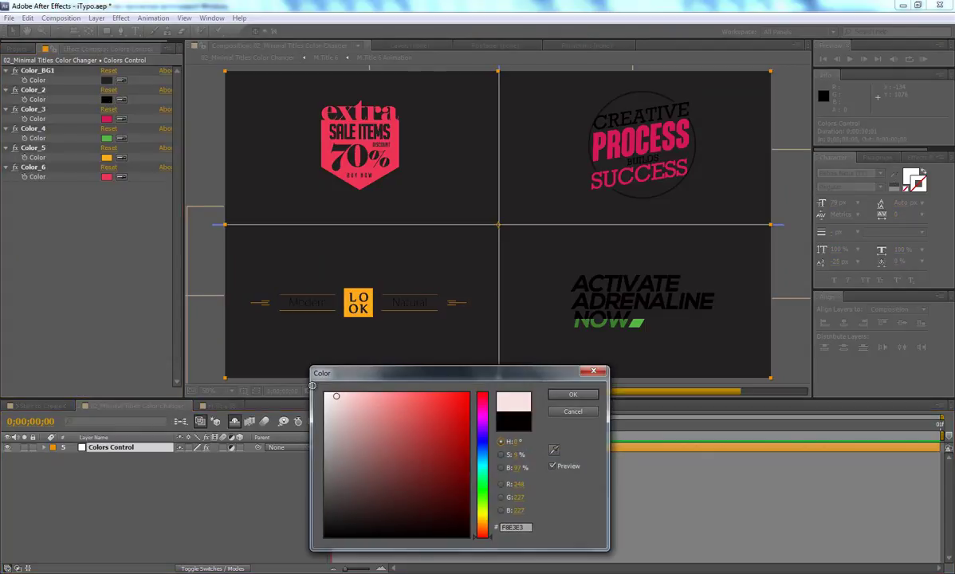
click(572, 394)
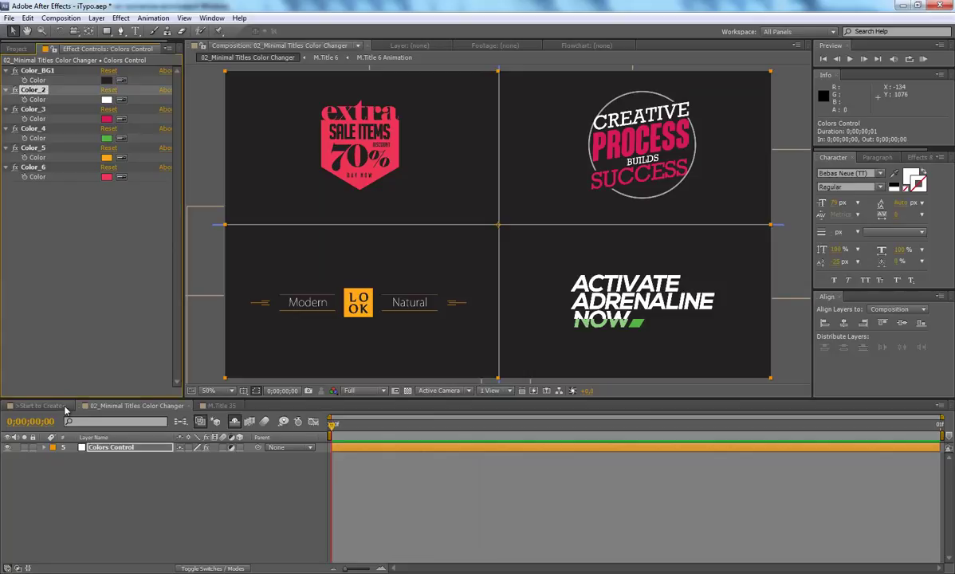
Step: Change Color_4 from green to yellow so the NOW accent turns yellow in Start to Create
click(40, 406)
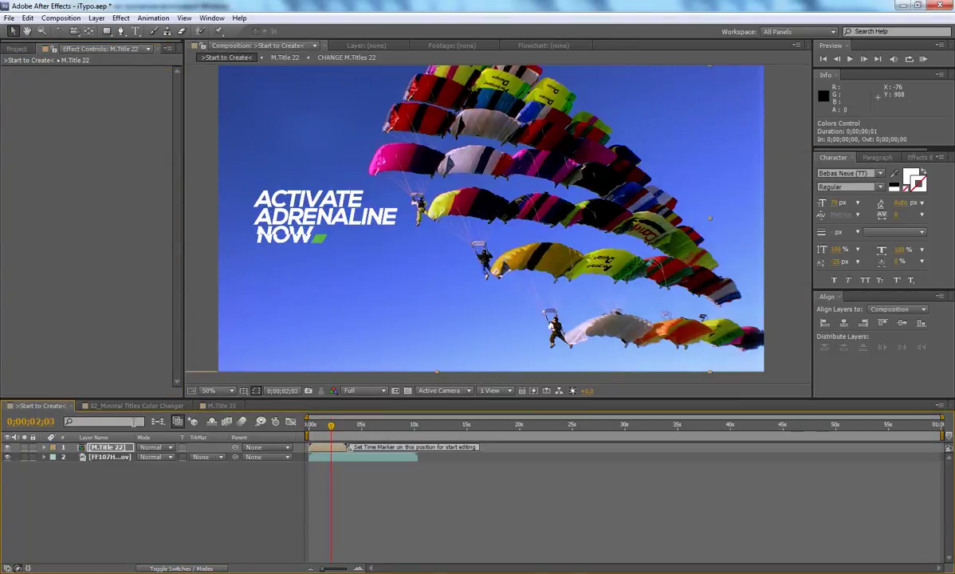
click(159, 405)
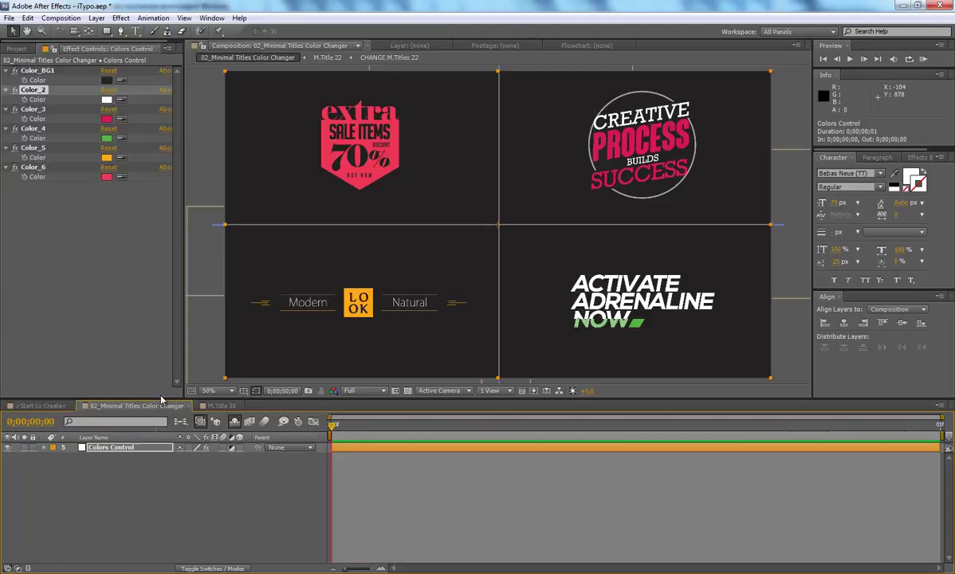
click(107, 138)
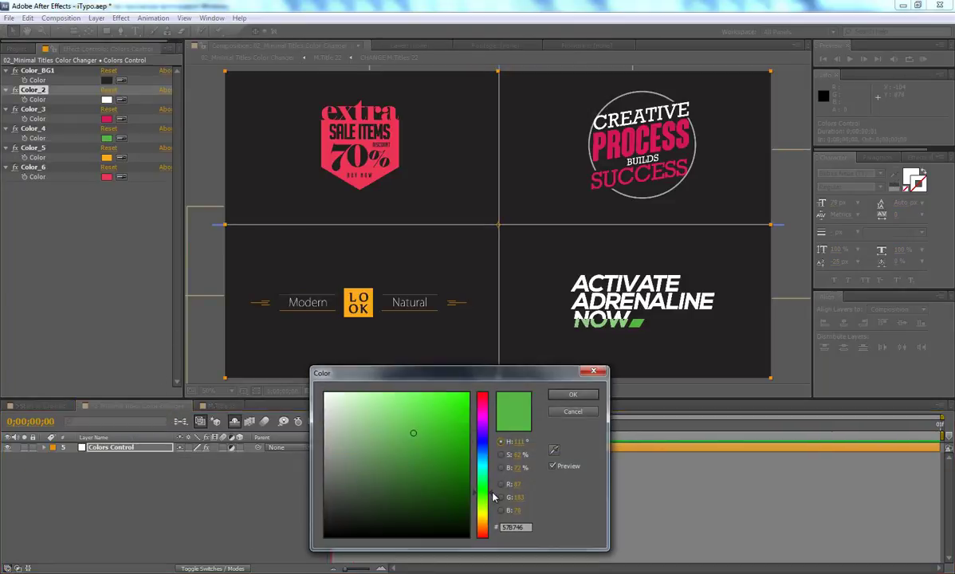
click(488, 520)
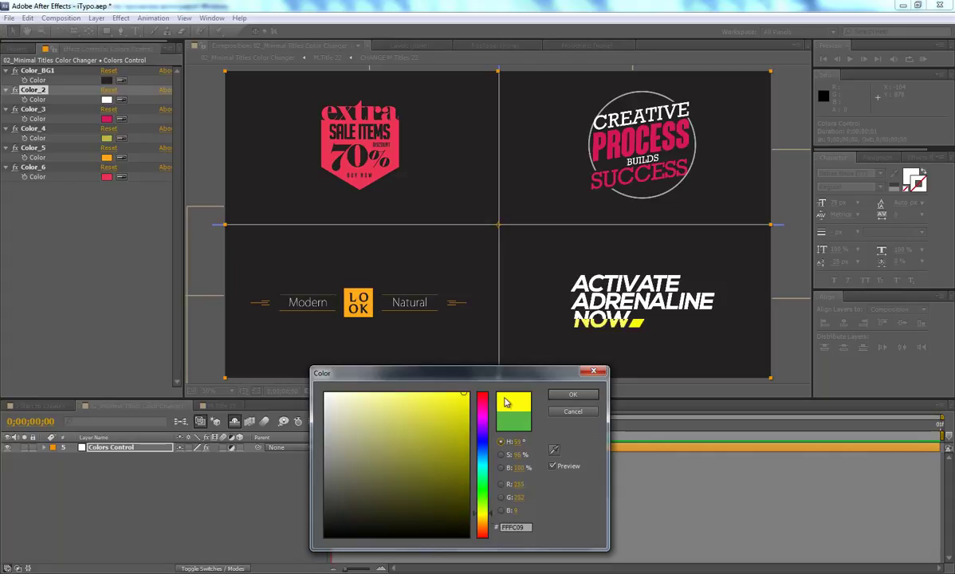
click(573, 394)
click(62, 406)
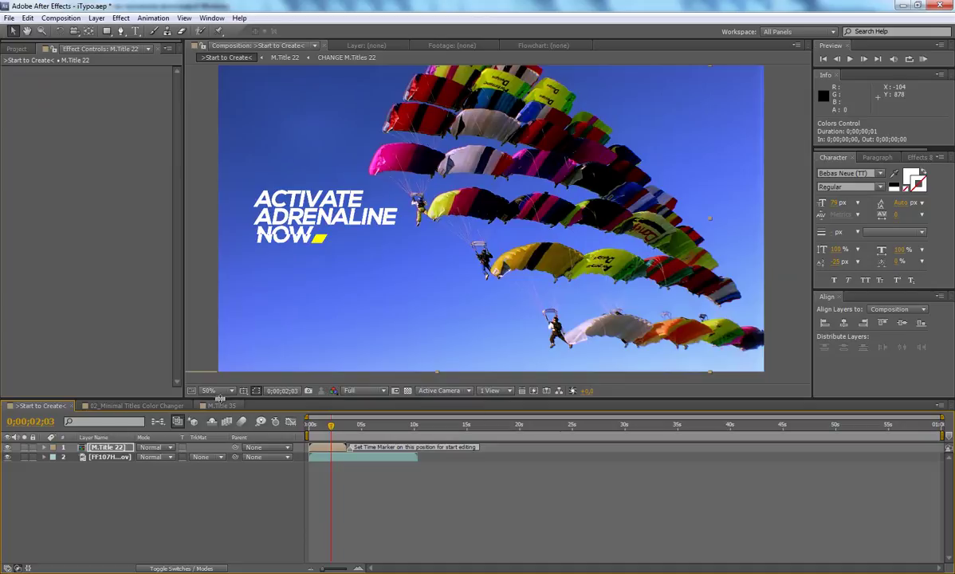
Step: Open M.Title 22 and step into its nested CHANGE M.Titles 22 composition
click(16, 48)
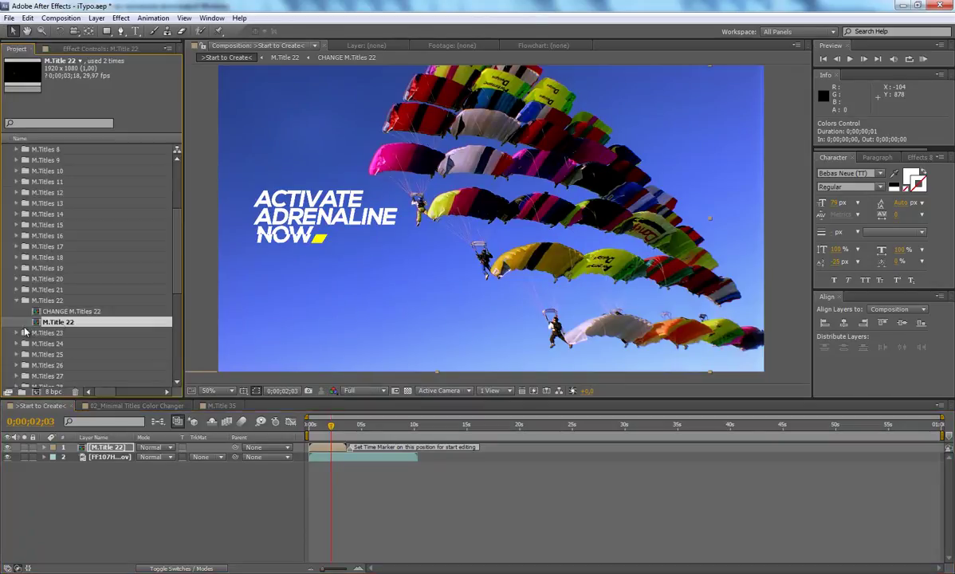
double_click(67, 323)
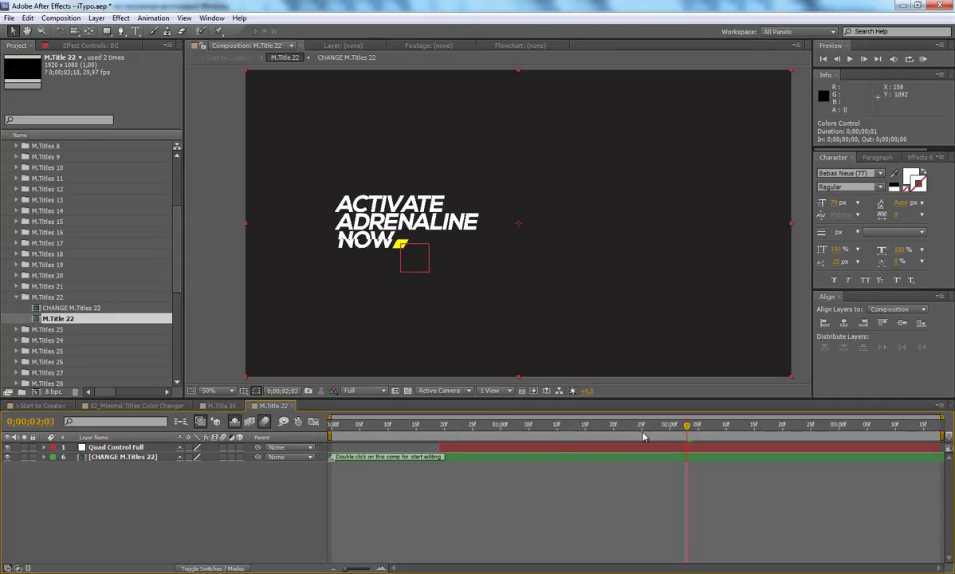
click(369, 461)
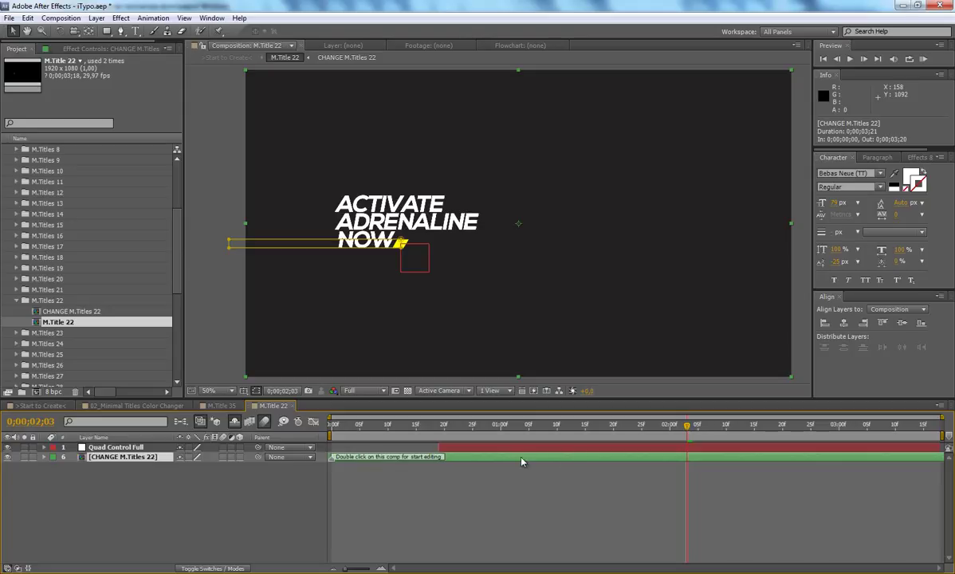
double_click(380, 459)
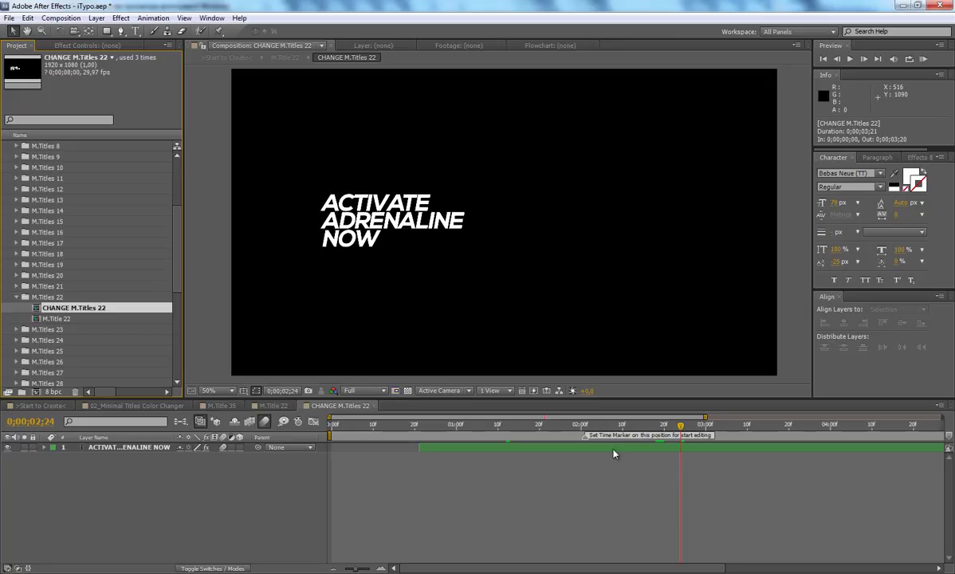
Step: Replace ADRENALINE with SUPER FLY so the title reads ACTIVATE SUPER FLY NOW
click(585, 425)
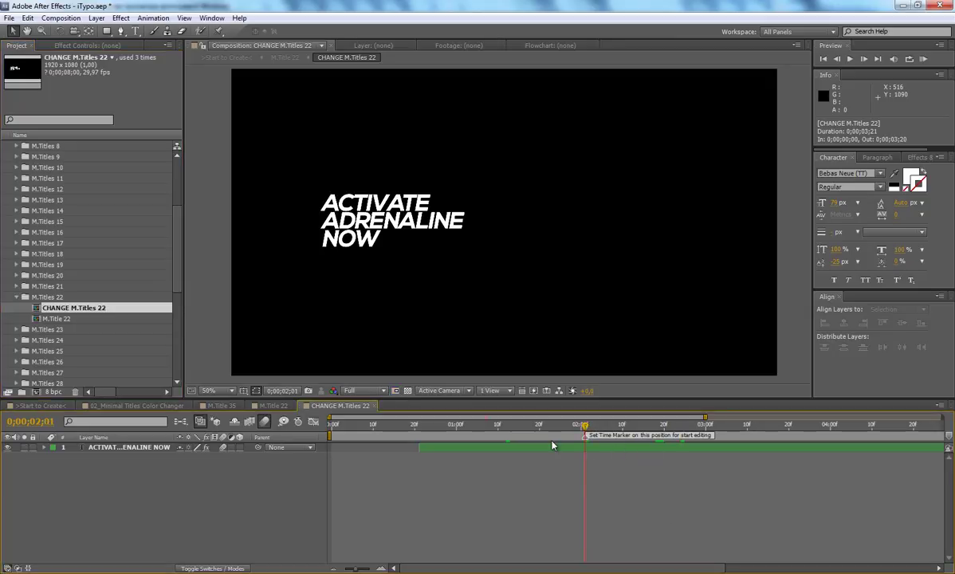
double_click(517, 450)
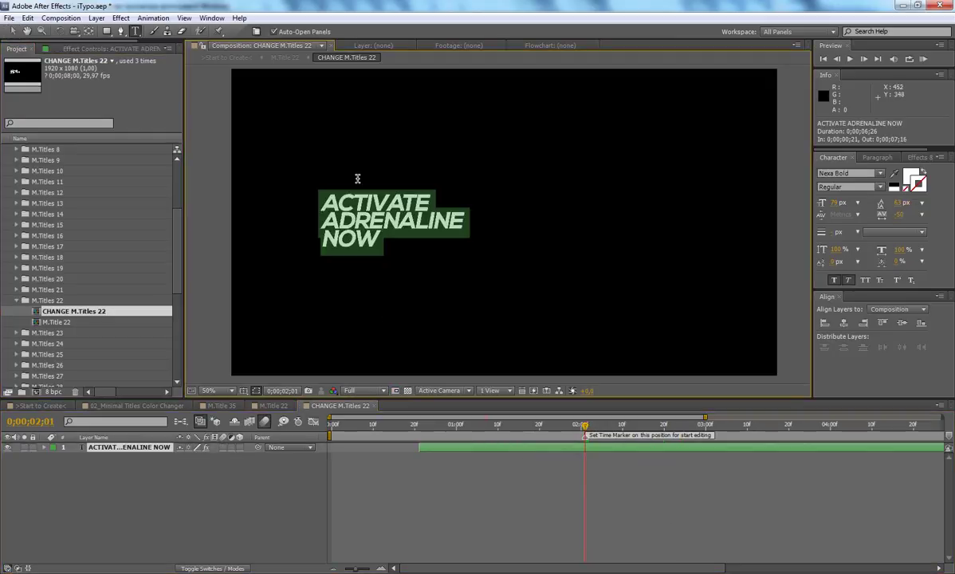
drag(327, 208, 433, 204)
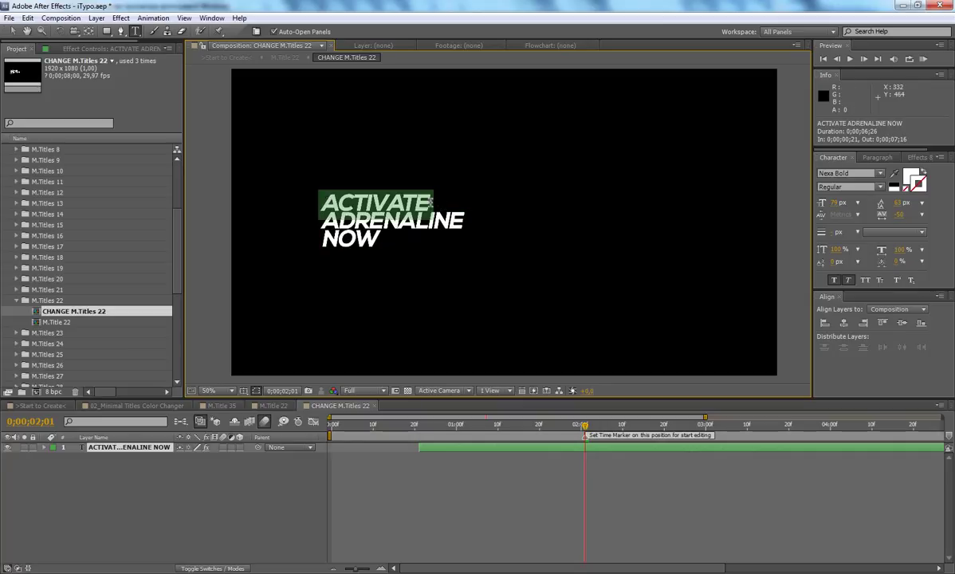
click(384, 203)
drag(318, 201, 435, 200)
click(370, 216)
drag(317, 201, 328, 224)
click(456, 223)
text(SUPER)
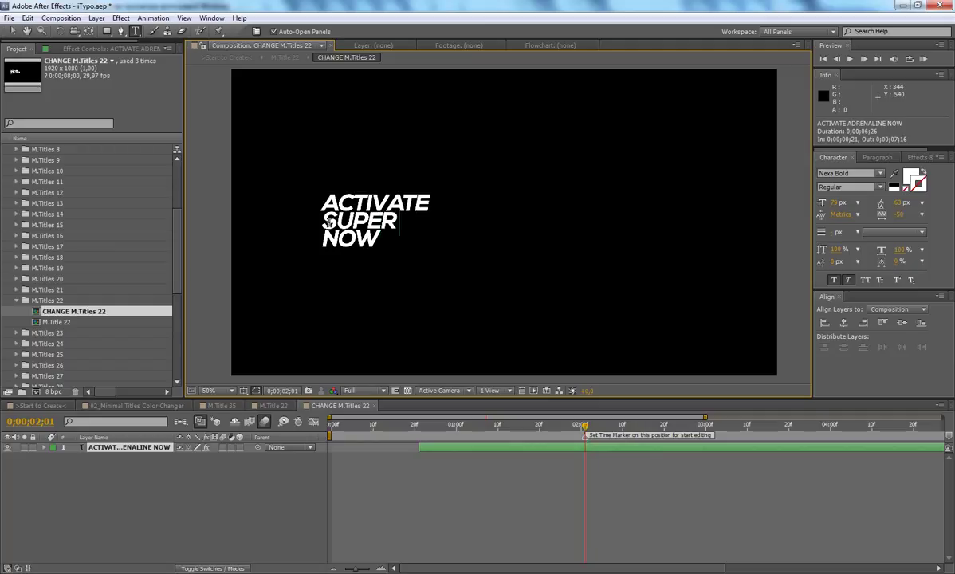
text( FLY)
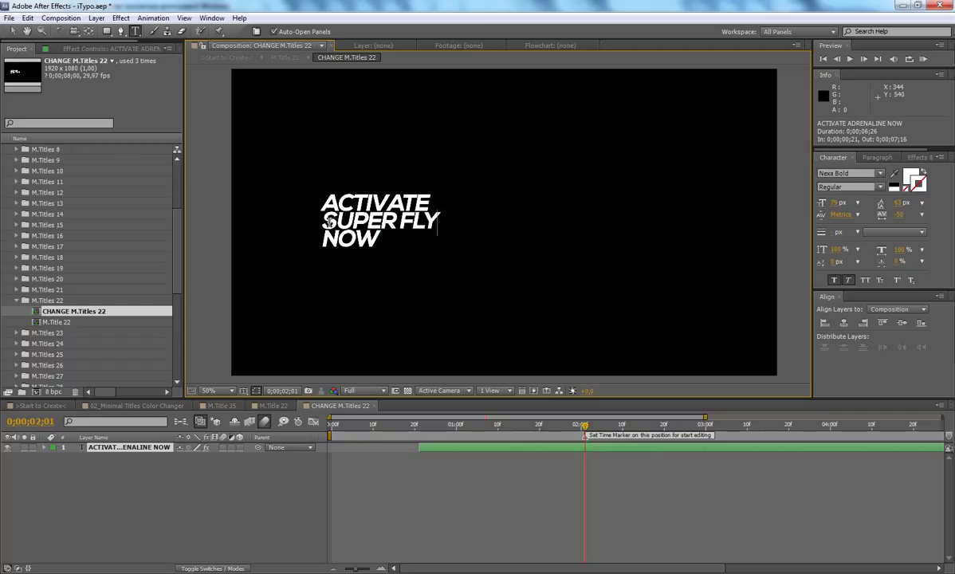
click(13, 32)
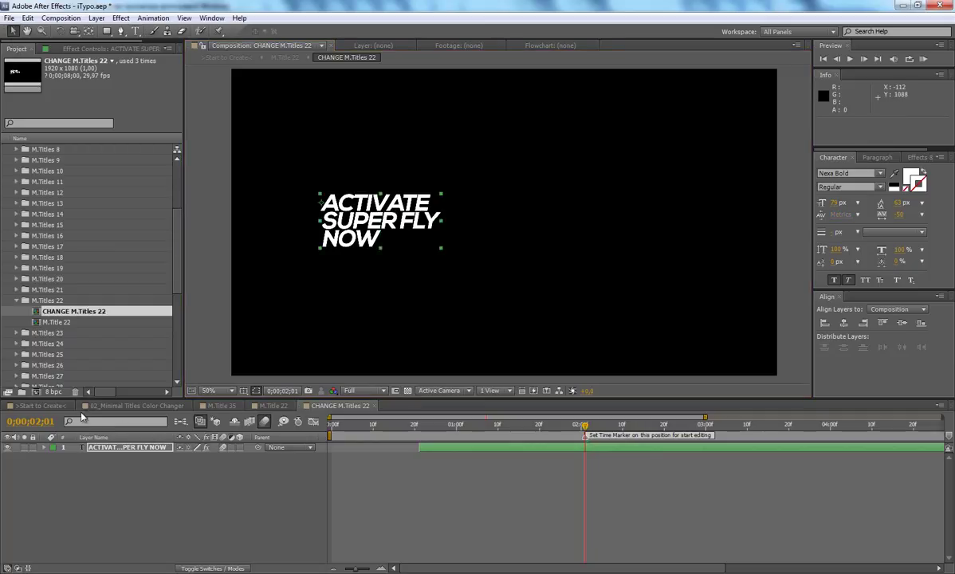
click(40, 406)
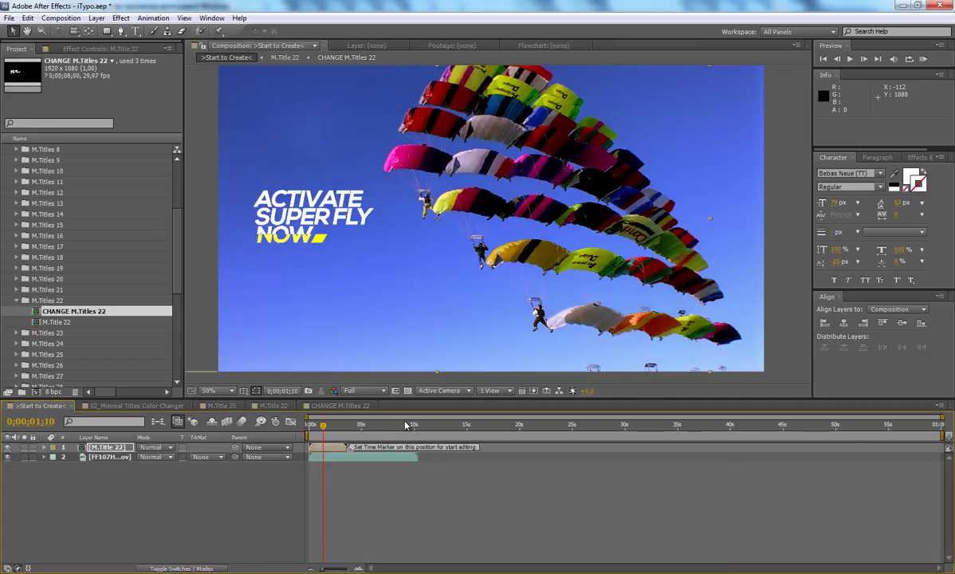
Step: RAM-preview Start to Create from 0;00;01;17 to review the SUPER FLY title
click(327, 427)
key(KP_0)
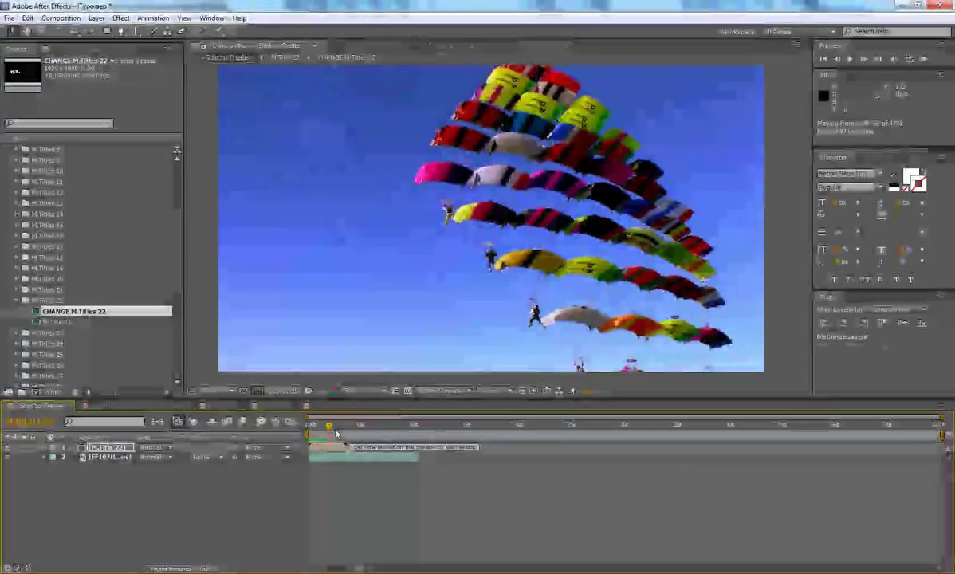
key(space)
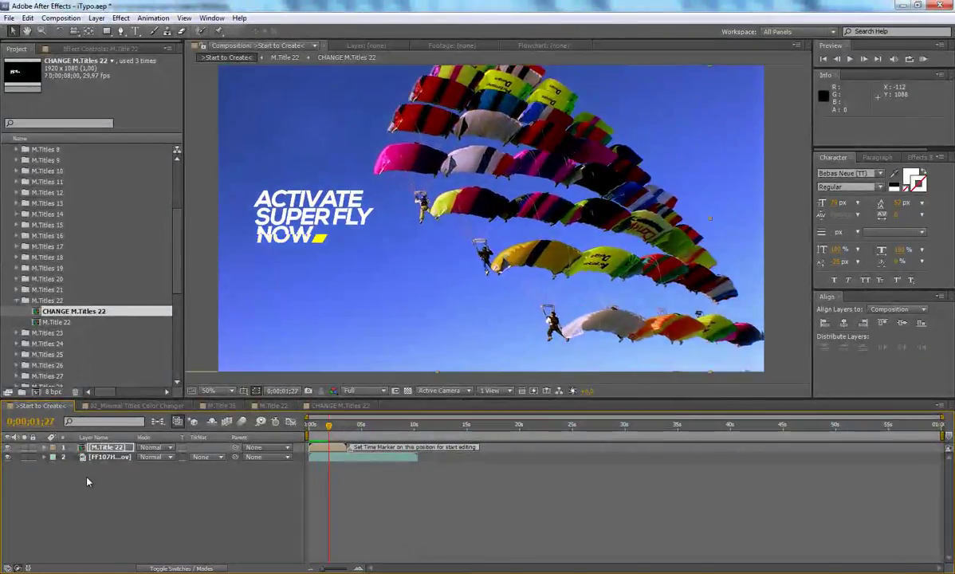
Step: Delete the M.Title 22 layer and collapse the M.Titles 22 folder
key(Delete)
click(16, 298)
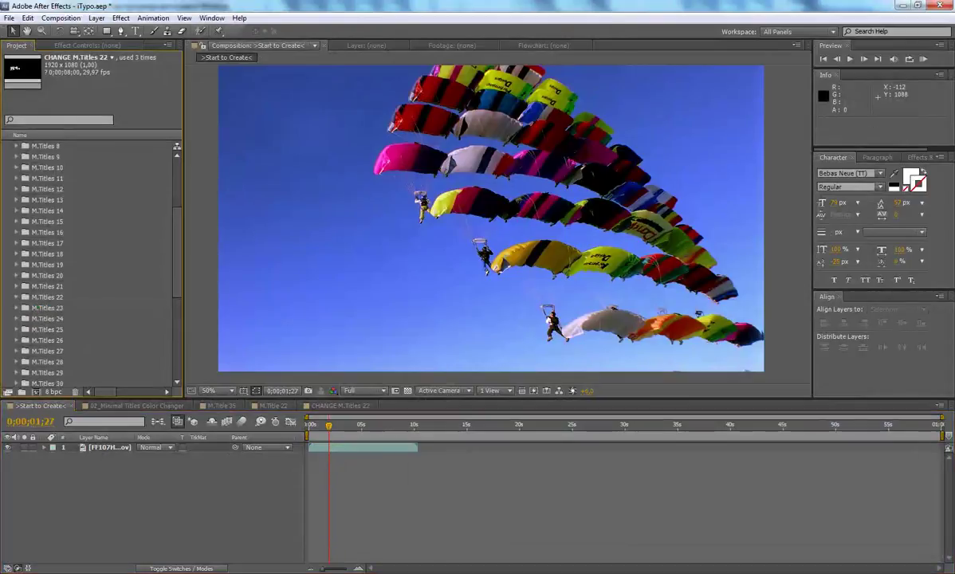
mouse_move(320, 571)
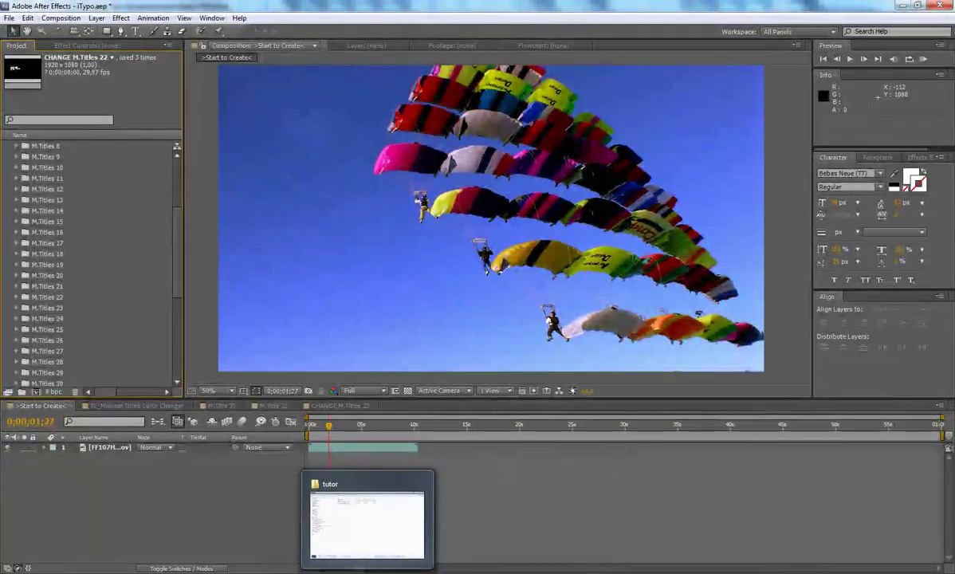
click(301, 515)
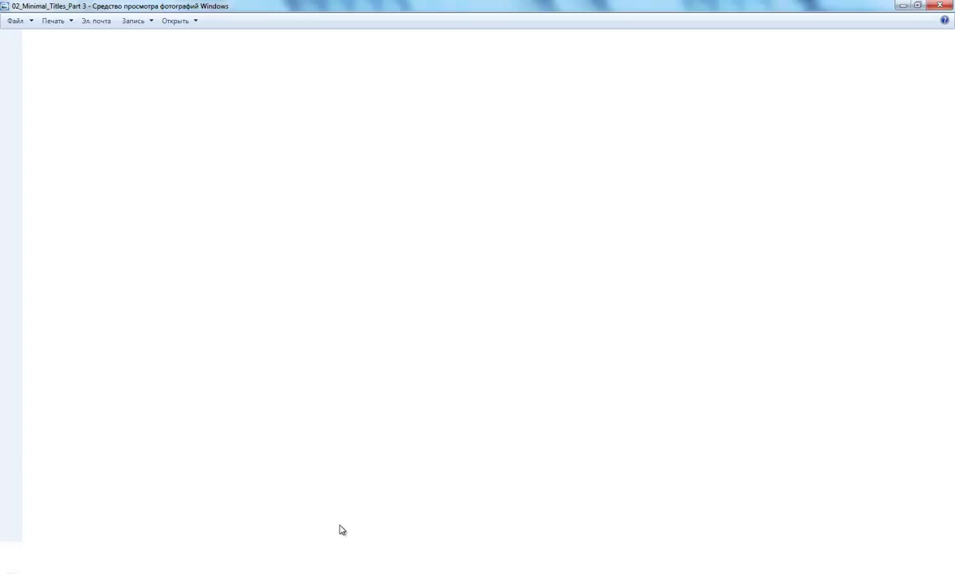
click(505, 559)
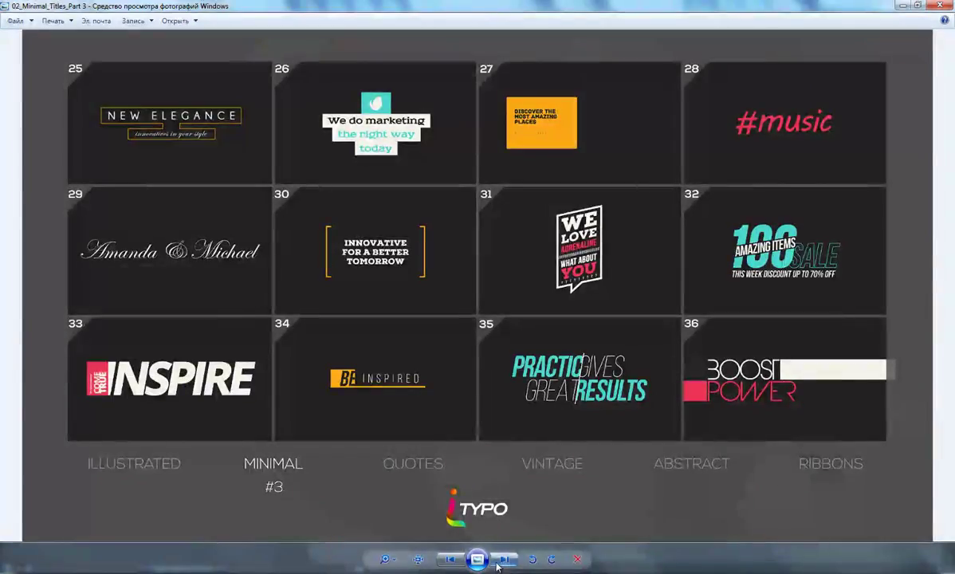
click(504, 559)
click(505, 559)
click(505, 559)
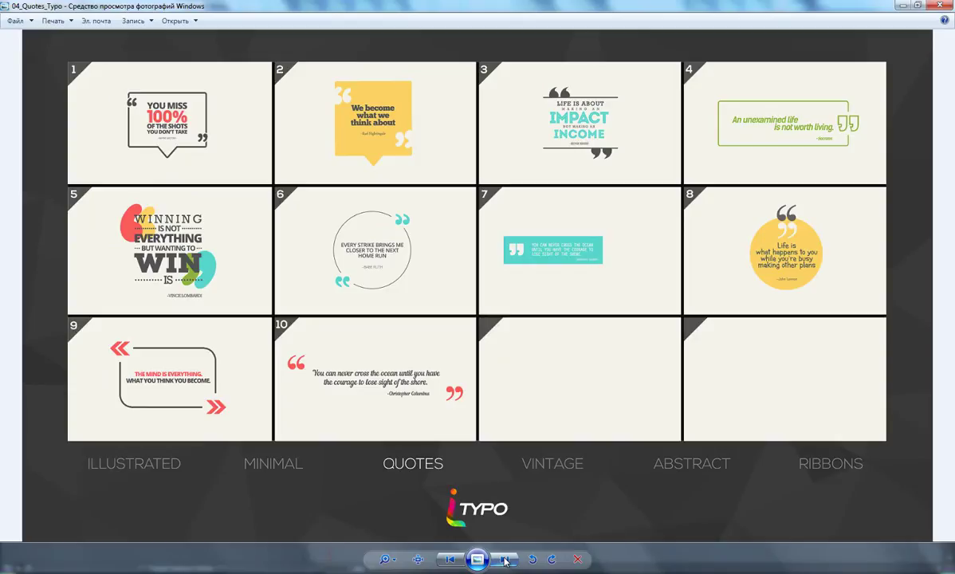
click(505, 559)
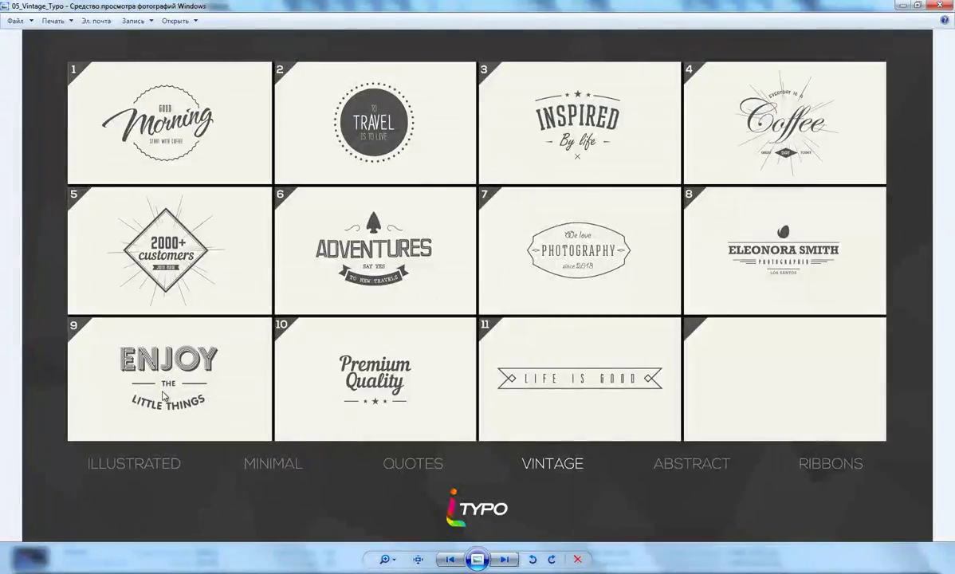
key(alt+Tab)
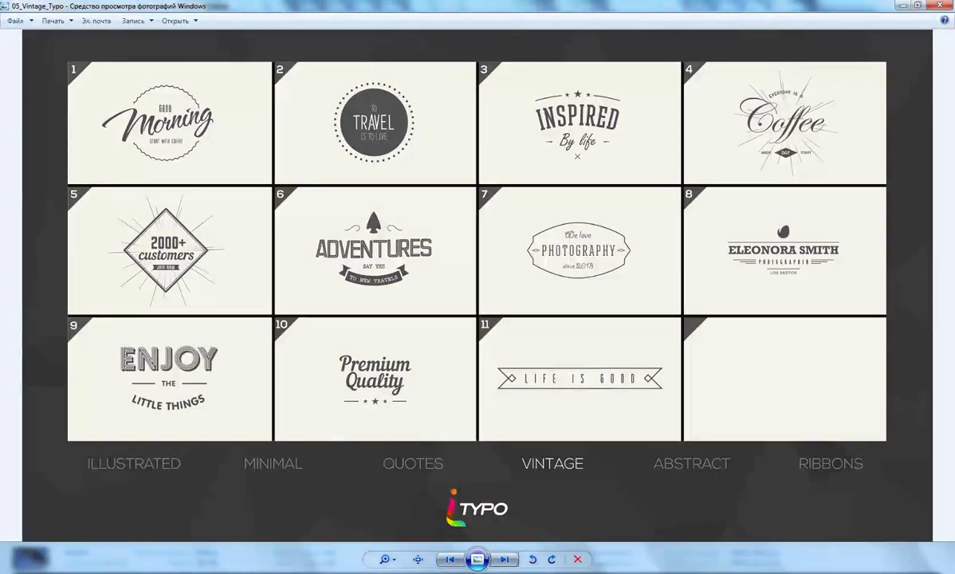
key(alt+Tab)
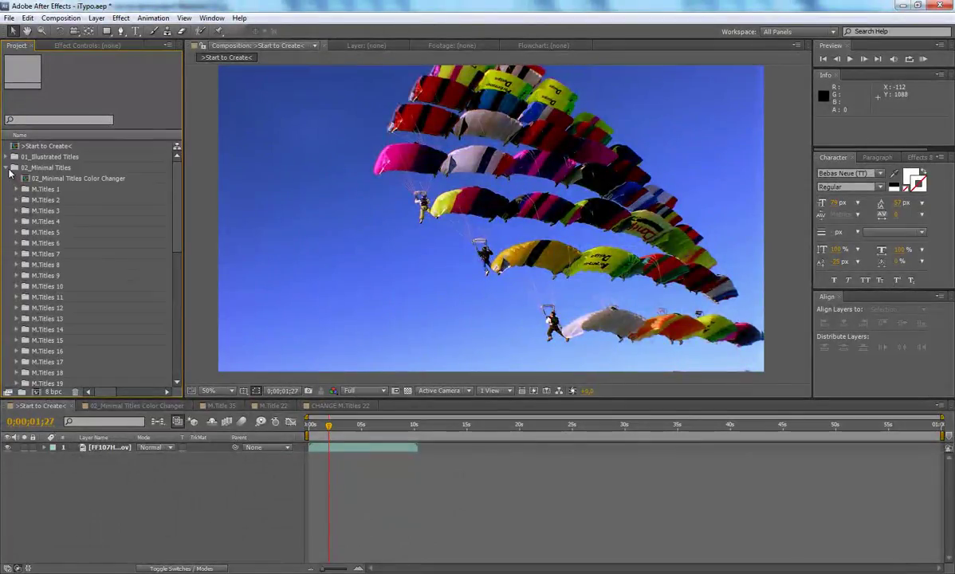
Step: Add V.Typo 9 from 05_Vintage Typography and move ENJOY THE LITTLE THINGS below centre
click(8, 168)
click(7, 200)
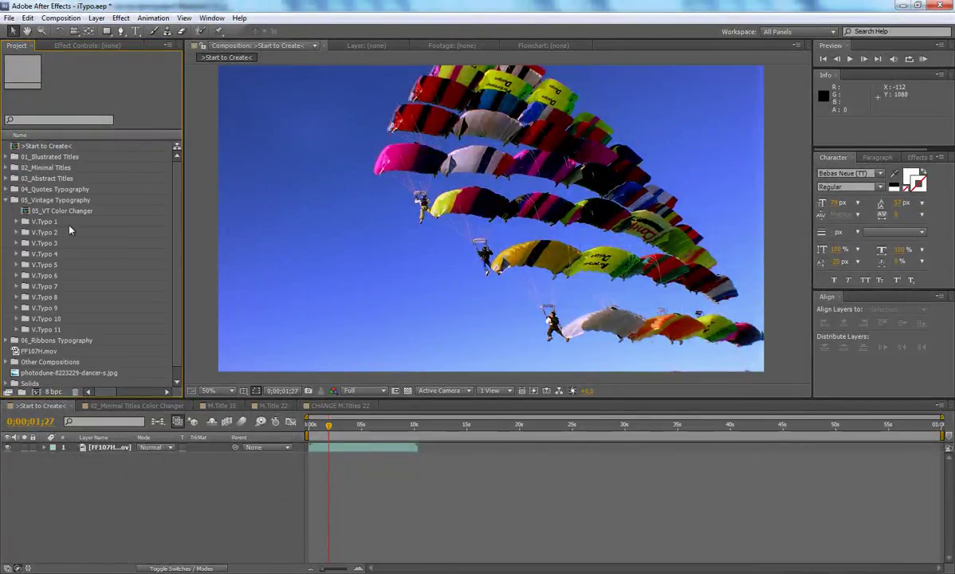
click(17, 308)
drag(56, 318, 291, 450)
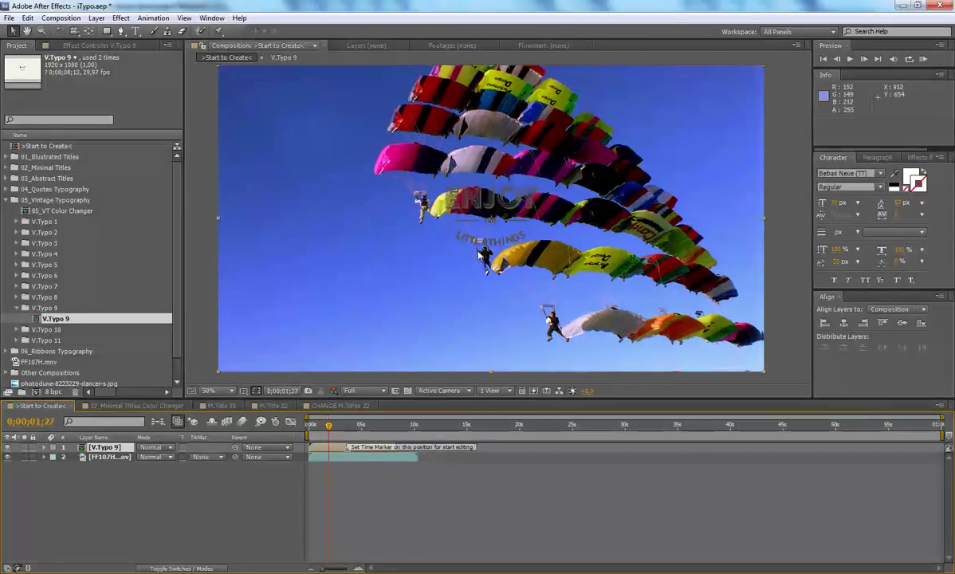
drag(458, 213, 481, 295)
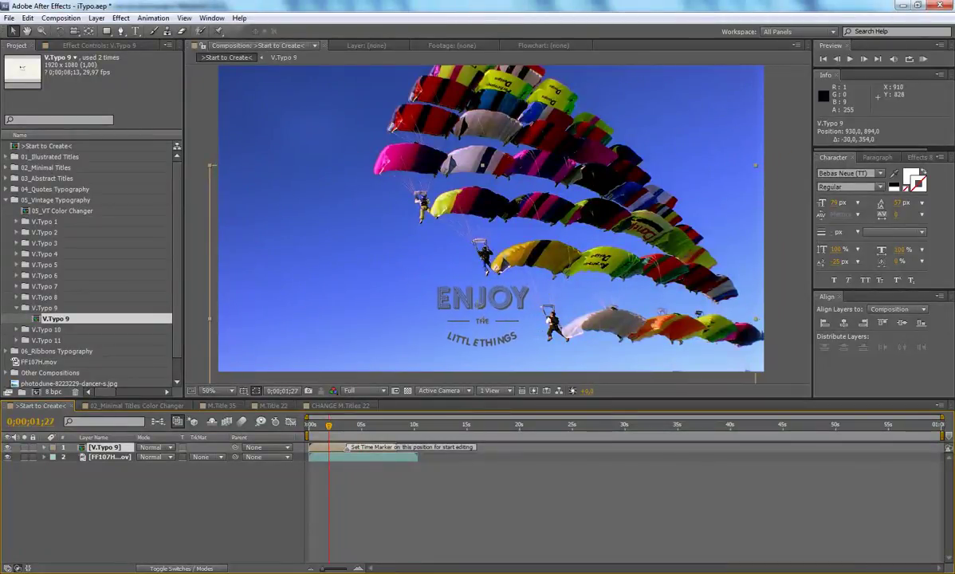
Step: Set Color_7 to pink in the 05_VT Color Changer's Colors Control effect
double_click(61, 210)
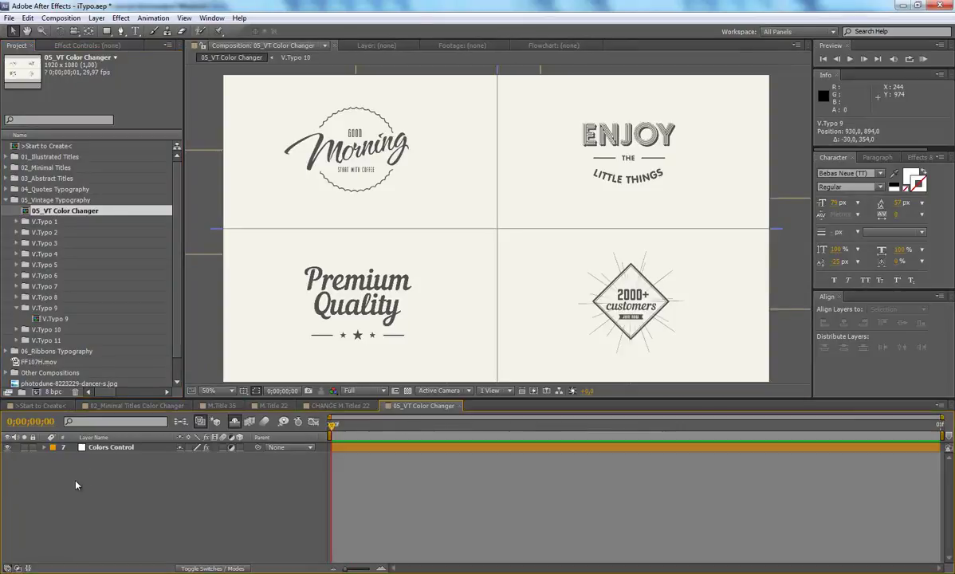
click(111, 447)
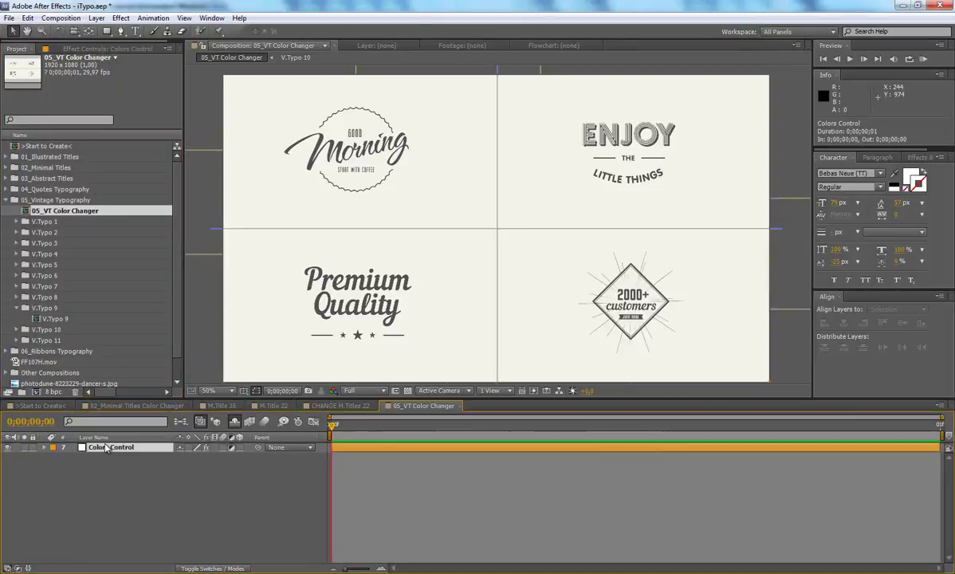
click(94, 50)
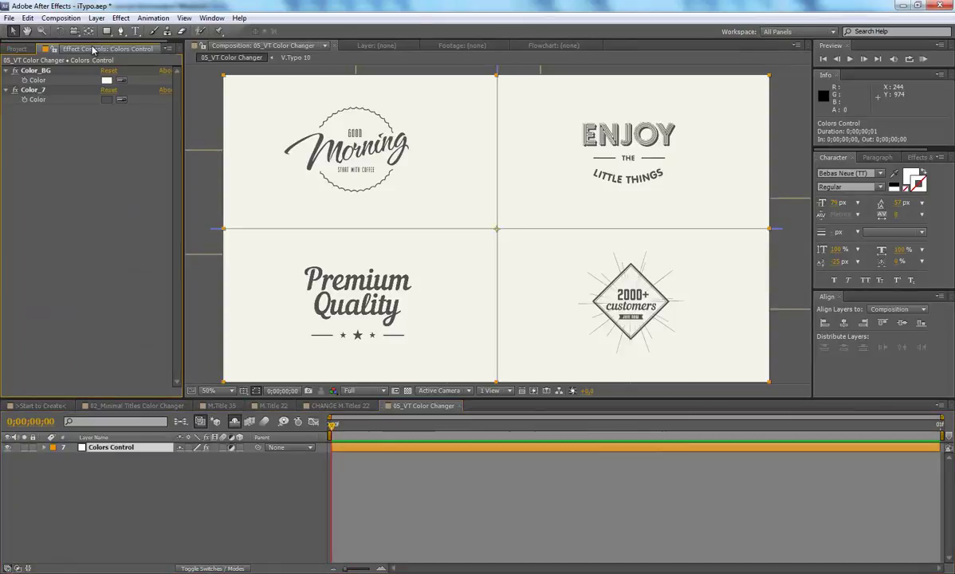
click(109, 99)
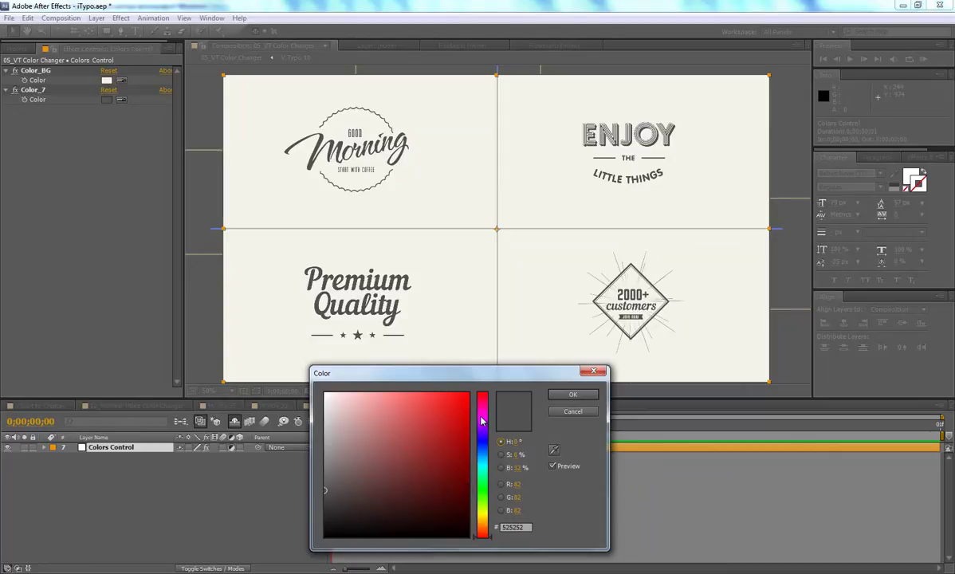
mouse_move(370, 410)
mouse_down()
mouse_move(376, 397)
mouse_move(392, 396)
mouse_up()
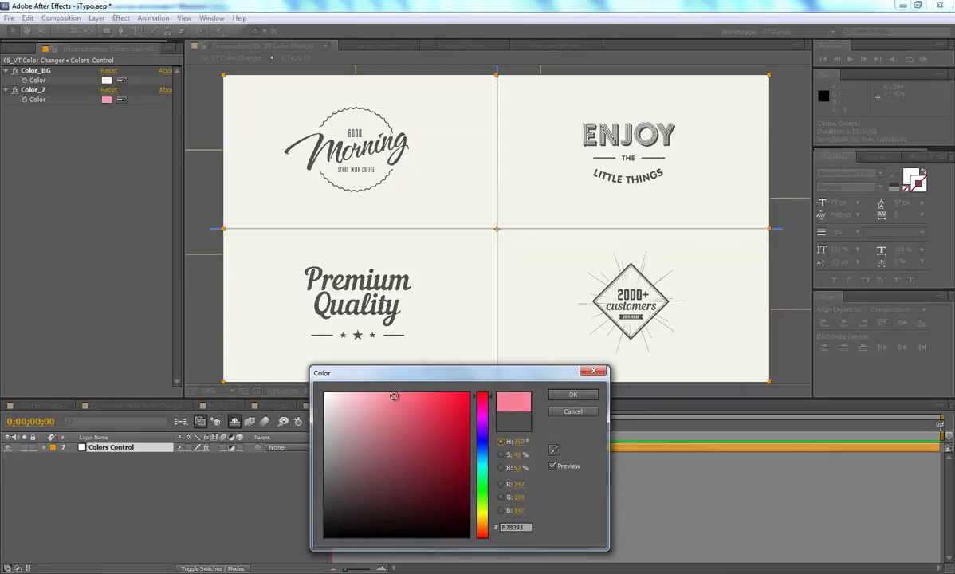
click(573, 394)
click(13, 406)
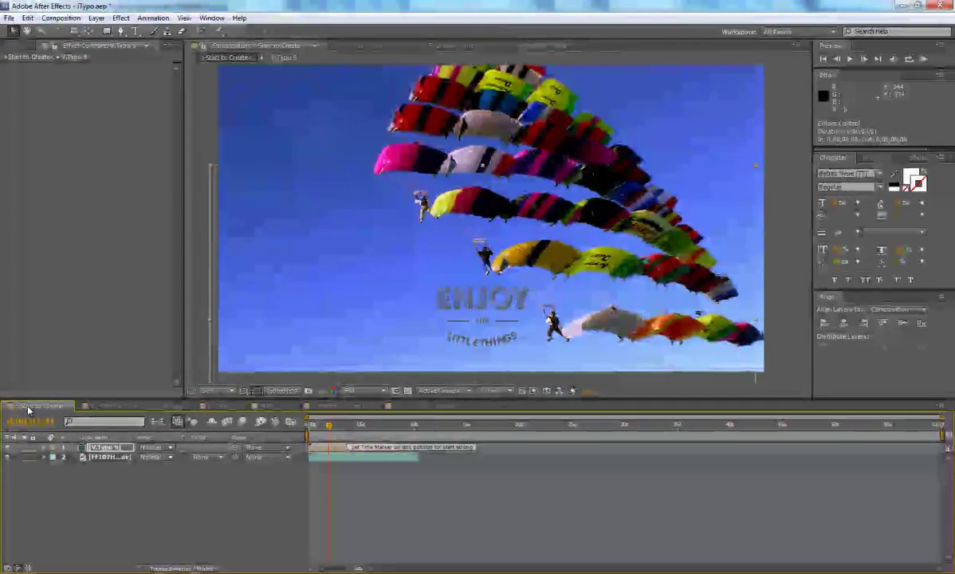
Step: Open V.Typo 9 and inspect the 05_VT Color Changer's Colors Control at frame 0
double_click(334, 452)
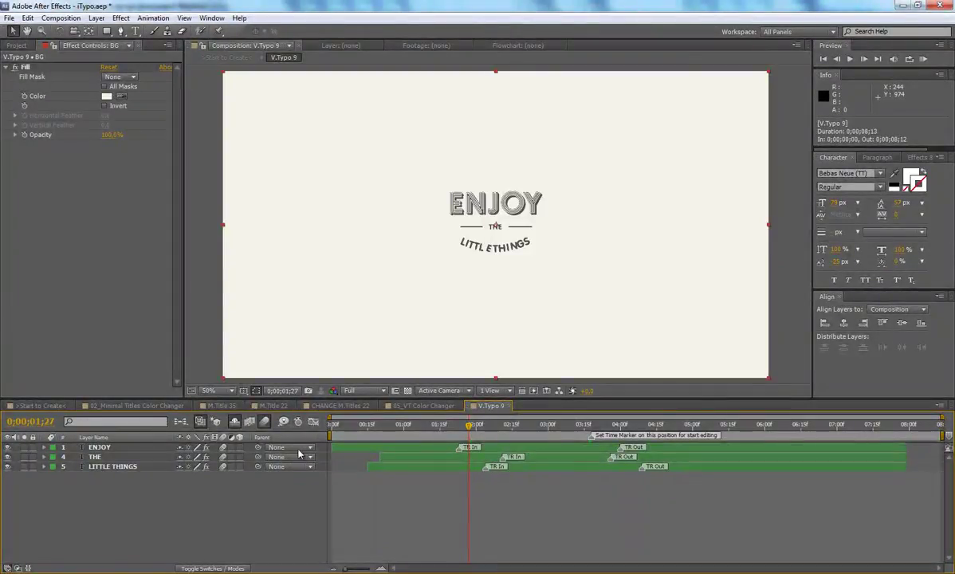
click(423, 406)
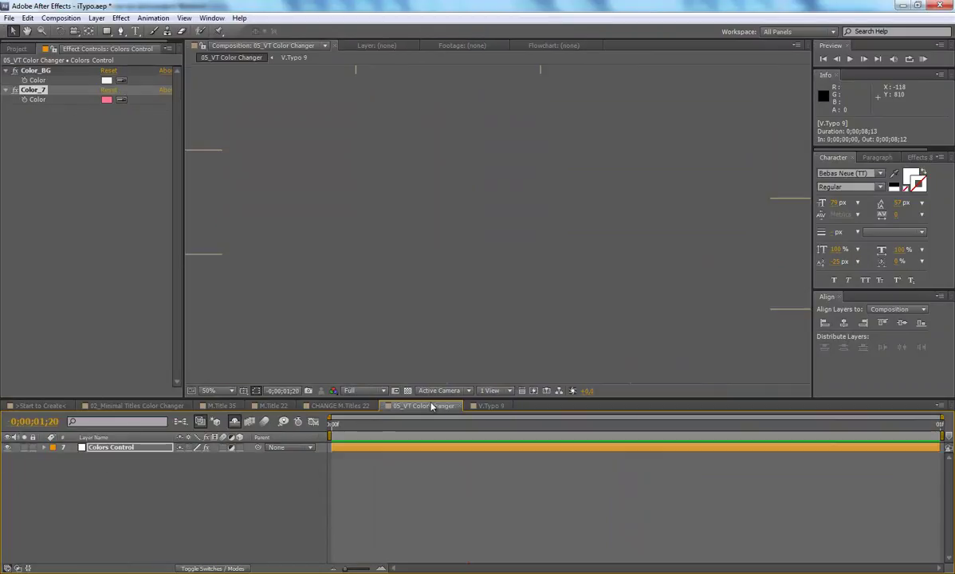
click(119, 448)
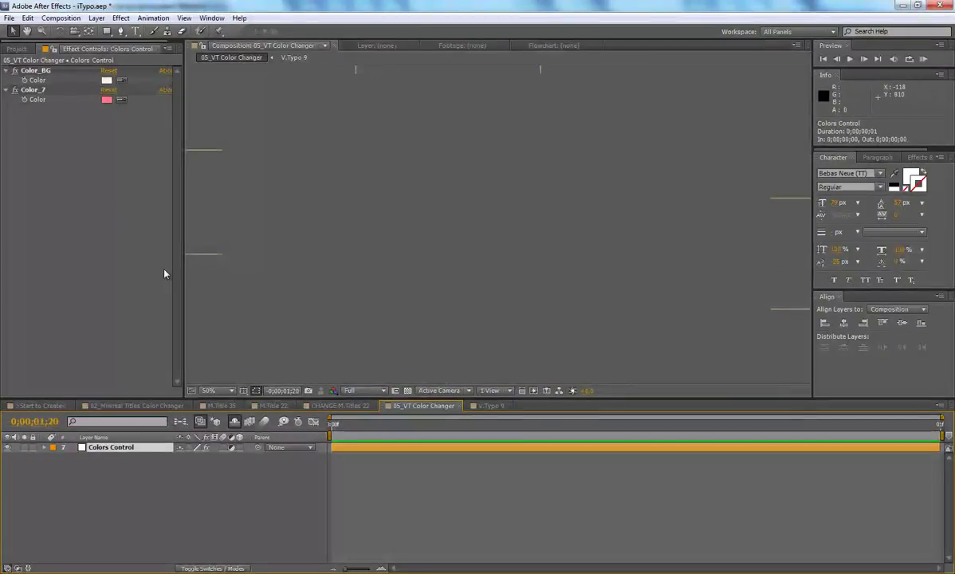
click(332, 425)
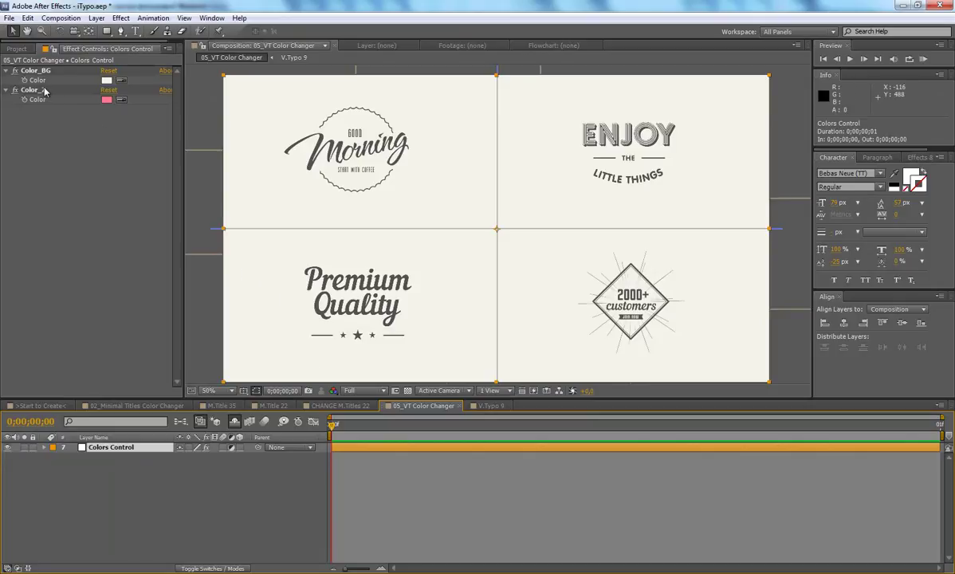
Step: Back in Start to Create, collapse 05_Vintage Typography and expand 01_Illustrated Titles
click(16, 49)
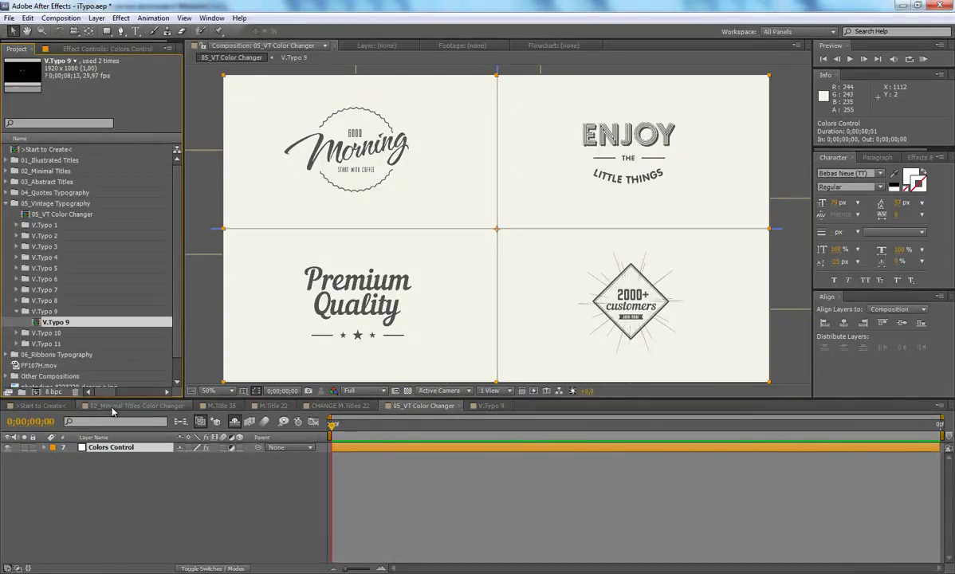
click(42, 406)
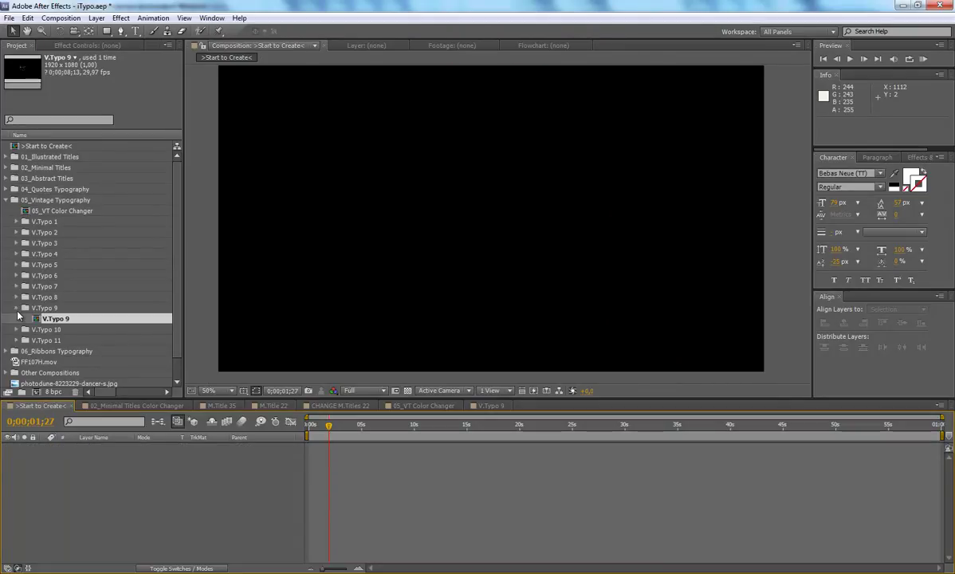
click(6, 201)
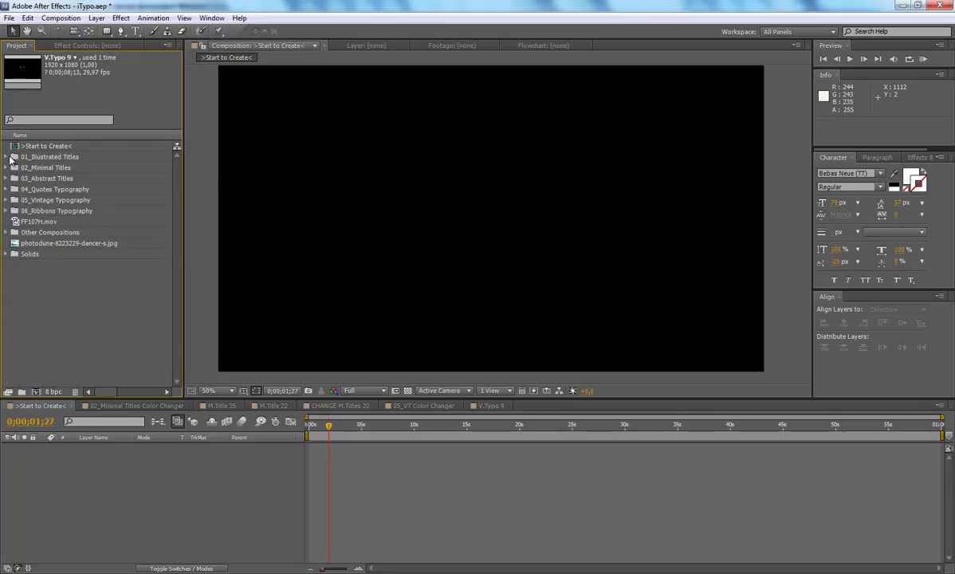
click(10, 157)
click(70, 146)
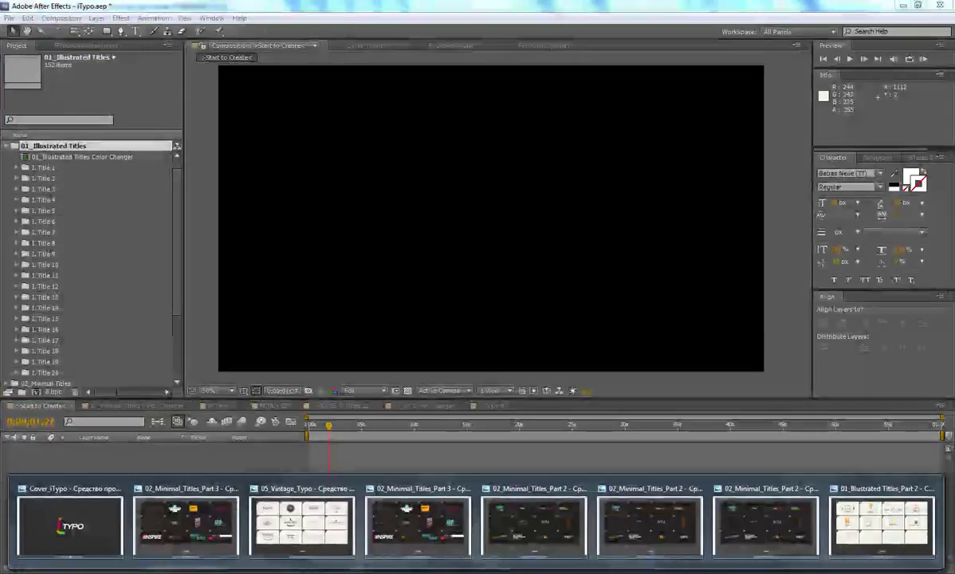
Step: Bring up Windows Photo Viewer and step back four sheets toward the Illustrated Titles previews
click(185, 488)
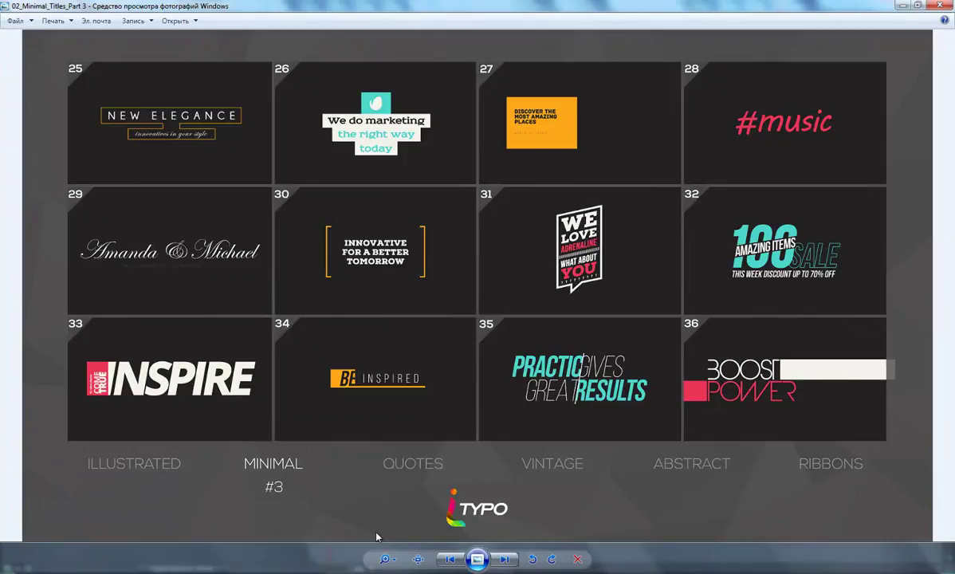
click(450, 559)
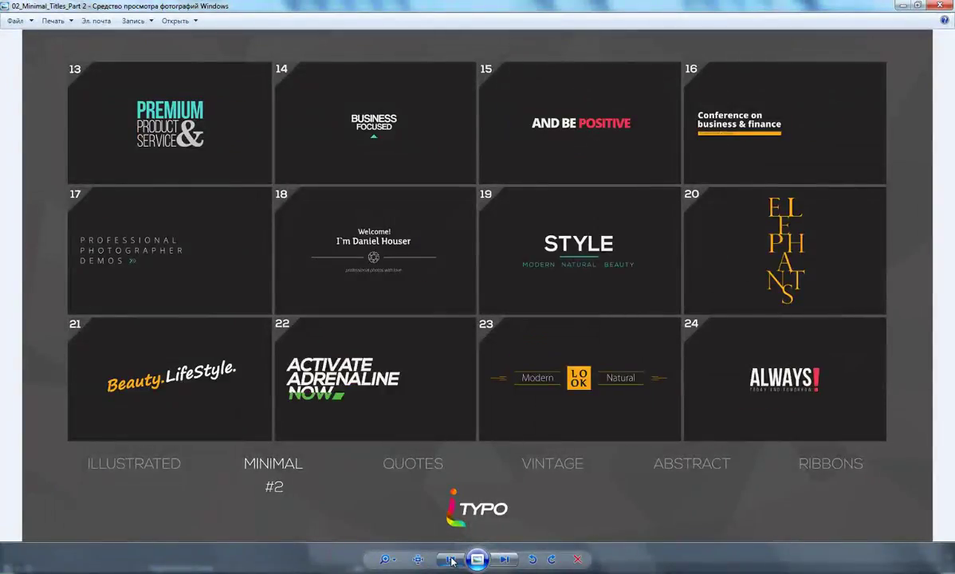
click(450, 559)
click(450, 559)
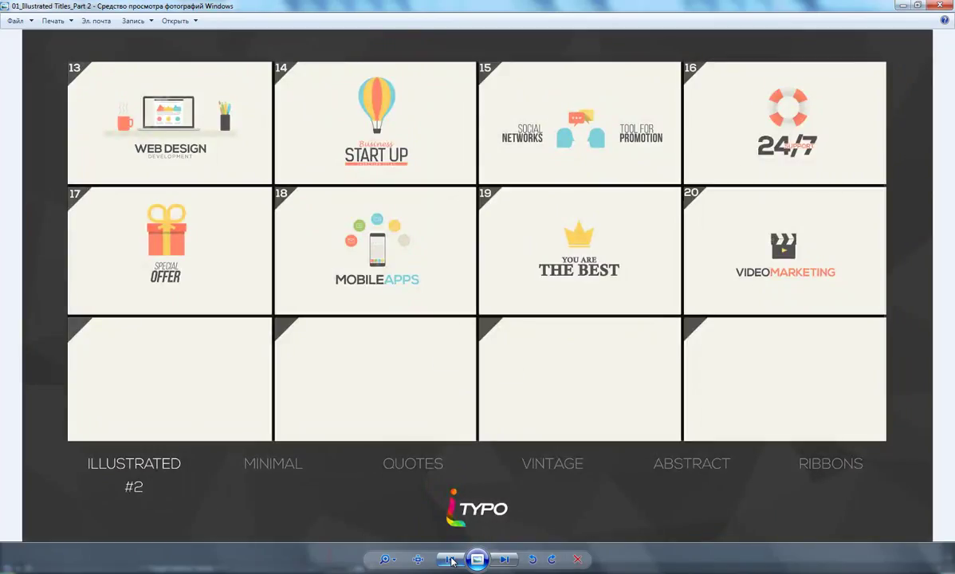
click(450, 559)
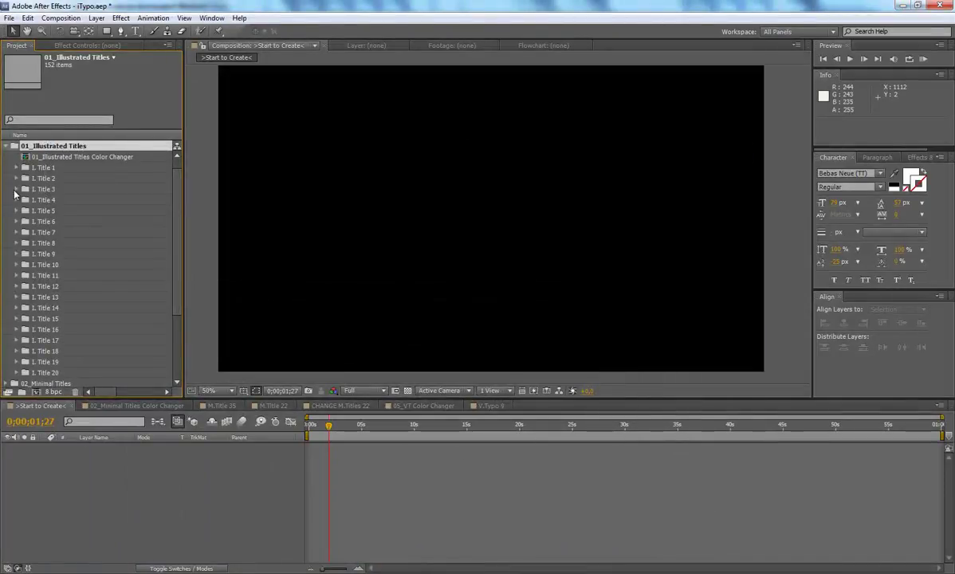
Step: Add the I. Title 3 and I. Title 9 comps to the Start to Create timeline
click(16, 189)
drag(68, 205, 159, 503)
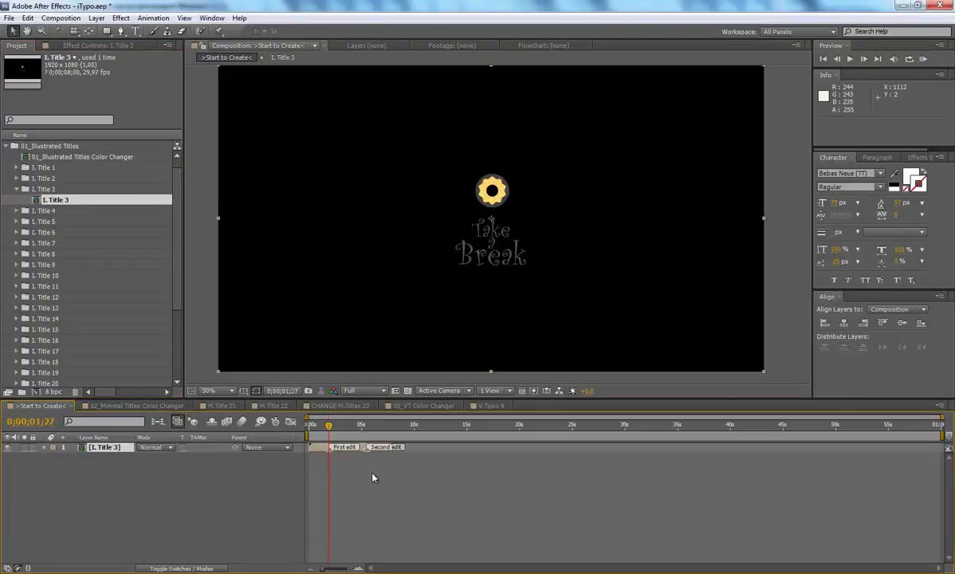
click(16, 264)
drag(54, 286, 393, 443)
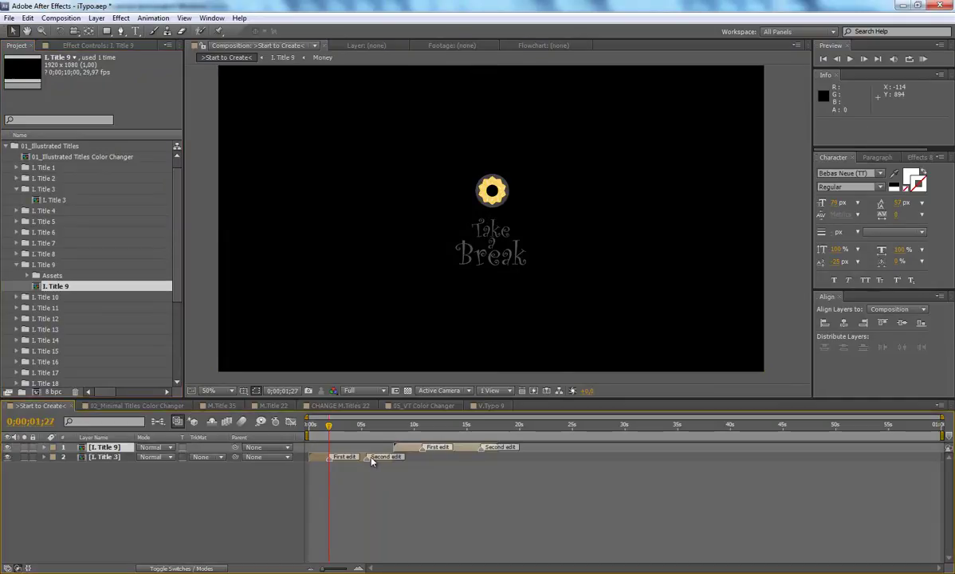
Step: Delete all markers on both the I. Title 3 and I. Title 9 layers
right_click(372, 460)
click(420, 508)
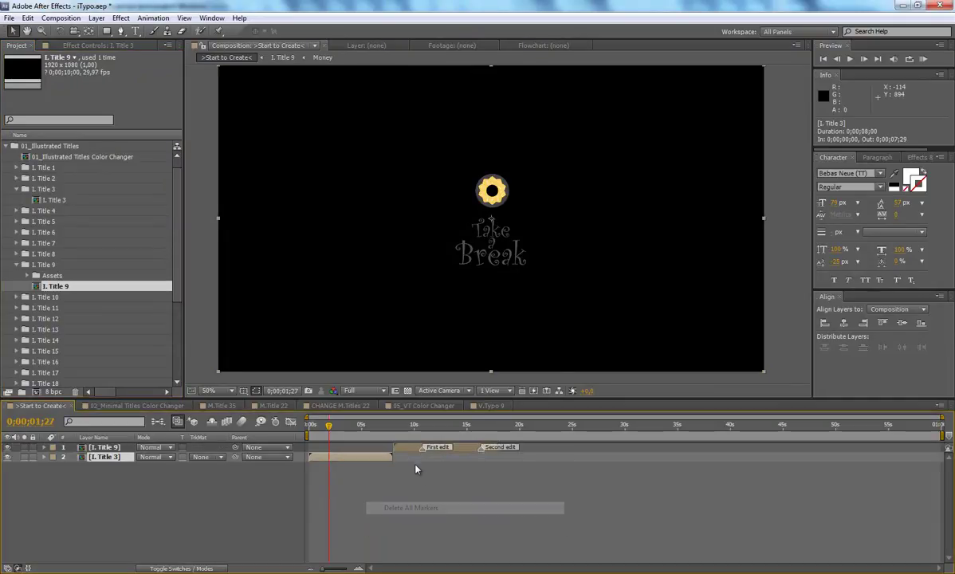
right_click(397, 447)
click(453, 499)
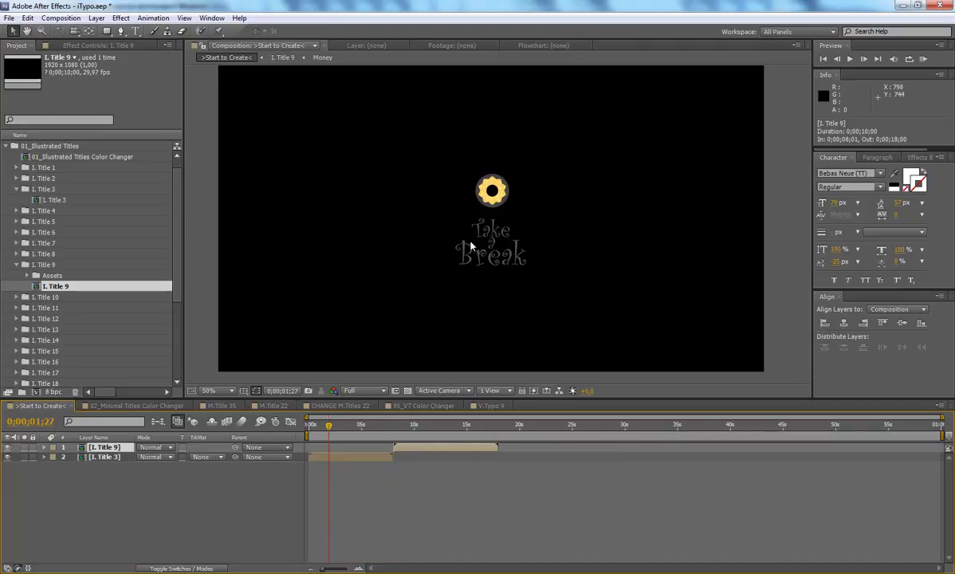
click(332, 458)
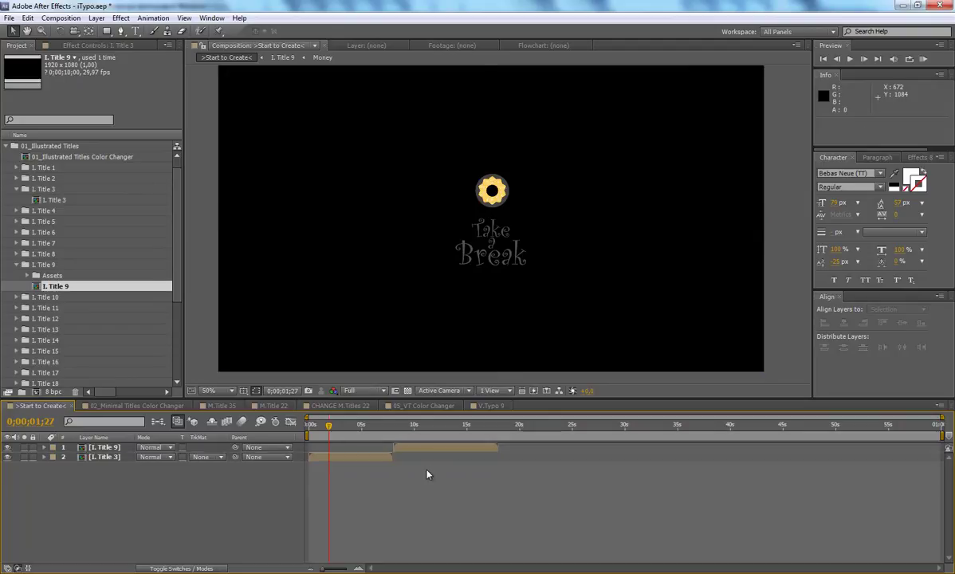
click(95, 18)
Step: Create a new solid layer in the Start to Create comp
mouse_move(119, 31)
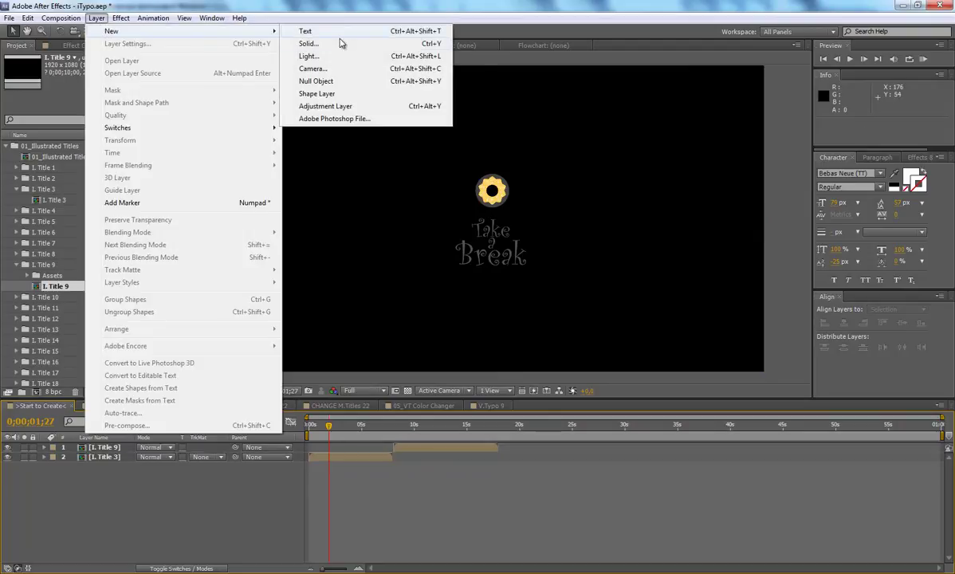
click(311, 44)
click(526, 394)
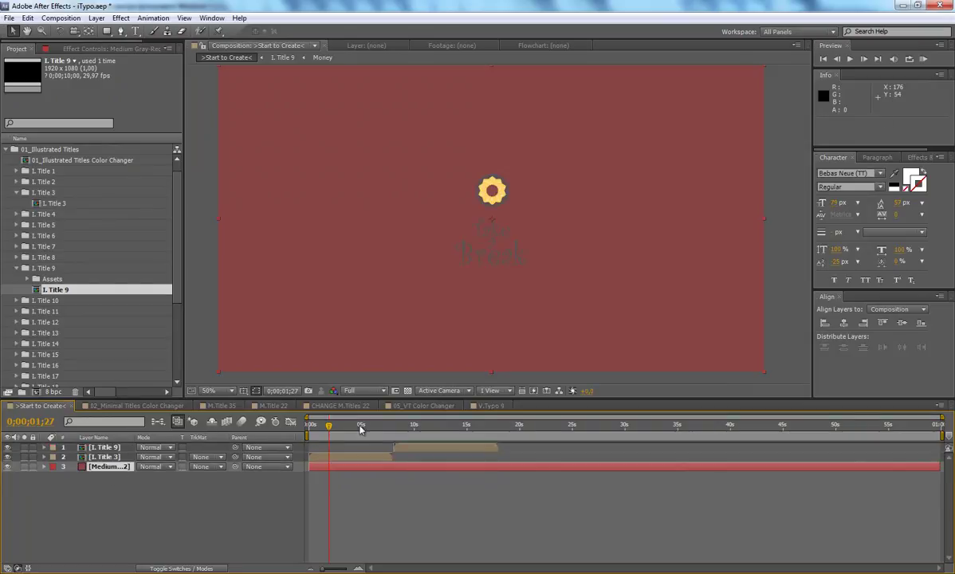
Step: Change the solid's colour to near-white F0F0F0 and RAM-preview the titles over it
click(118, 19)
click(103, 42)
drag(479, 162, 796, 189)
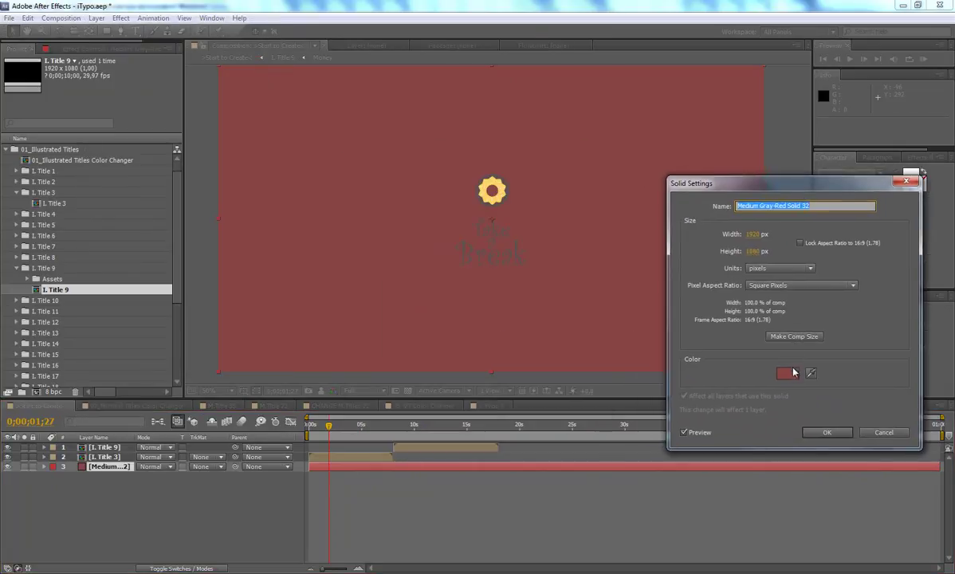
click(788, 374)
mouse_move(415, 438)
mouse_down()
mouse_move(357, 441)
mouse_move(330, 405)
mouse_move(315, 403)
mouse_up()
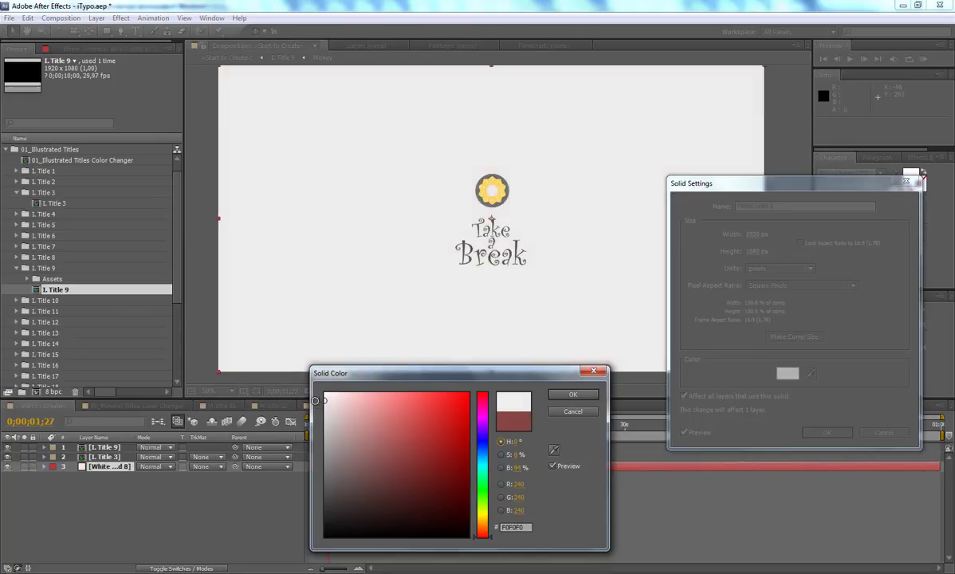
click(572, 394)
click(827, 432)
drag(342, 430, 397, 436)
key(KP_0)
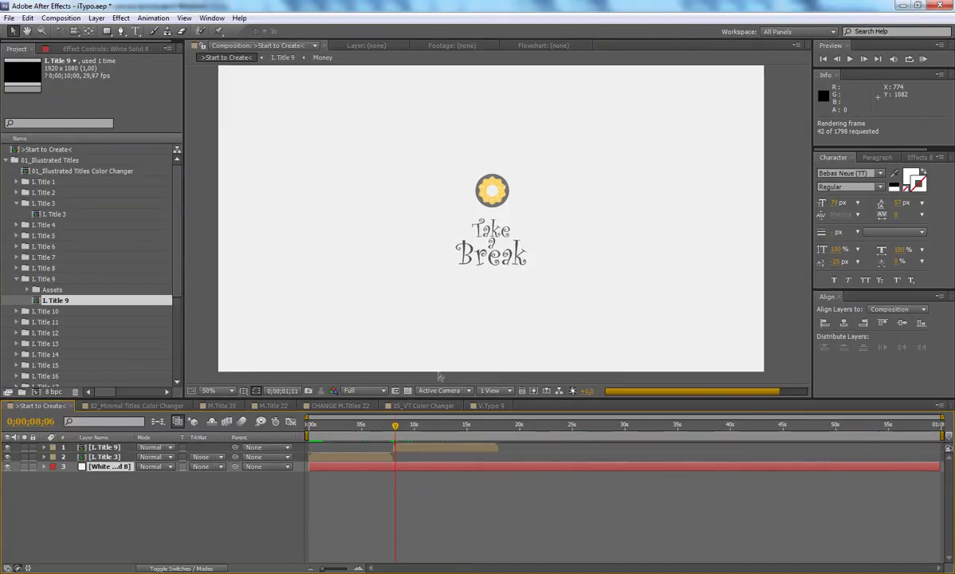
Step: Preview the comp through to PROMOTE PRODUCT at about 15 s, then show Illustrated Titles sheet #1
click(415, 438)
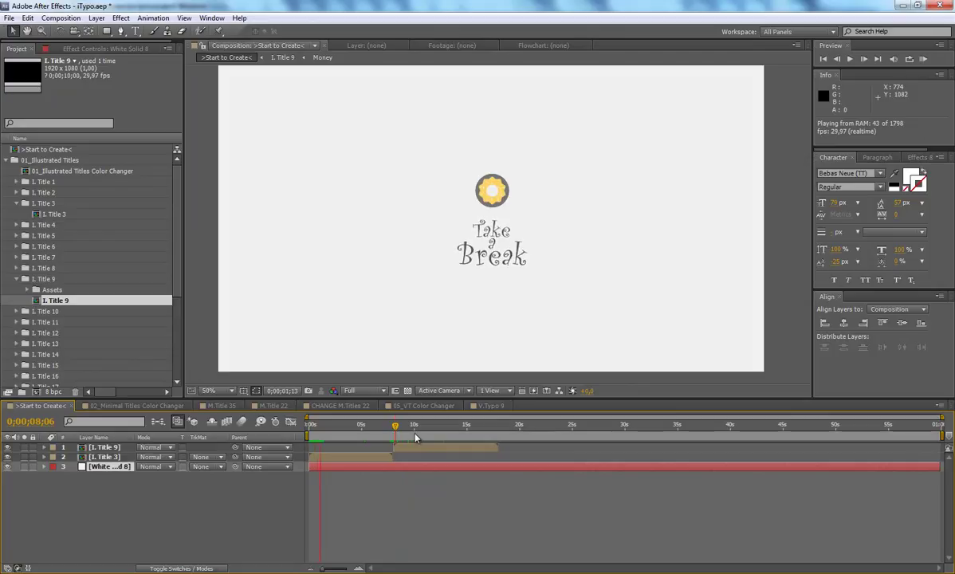
drag(416, 436, 451, 435)
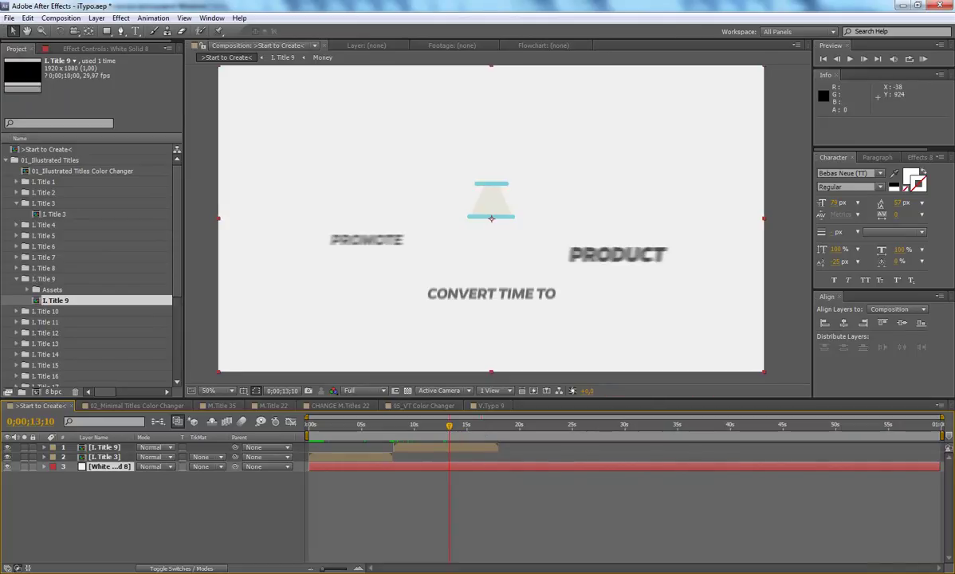
click(299, 519)
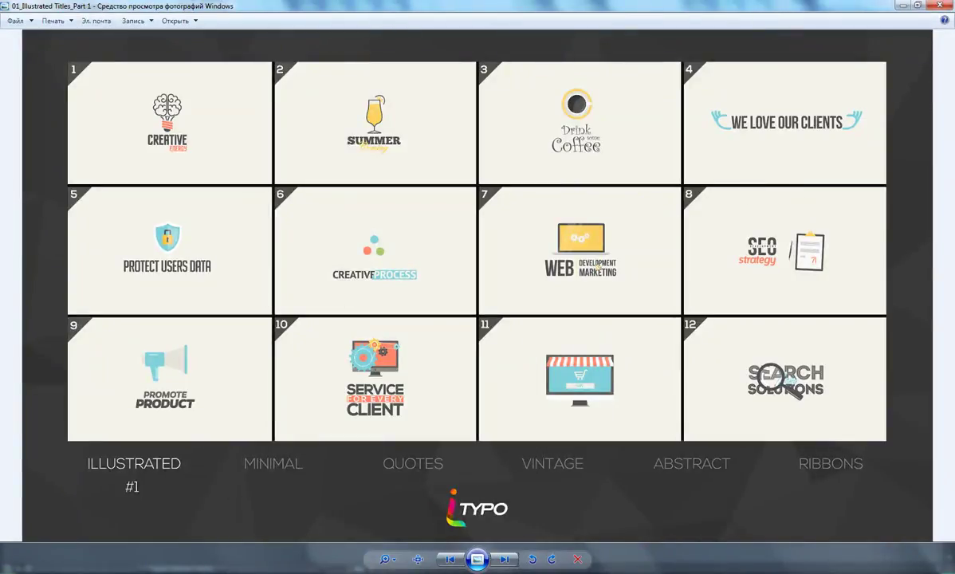
Step: Page the preview sheets to Minimal Titles Part 3 (titles 25–36), then return to After Effects
click(496, 562)
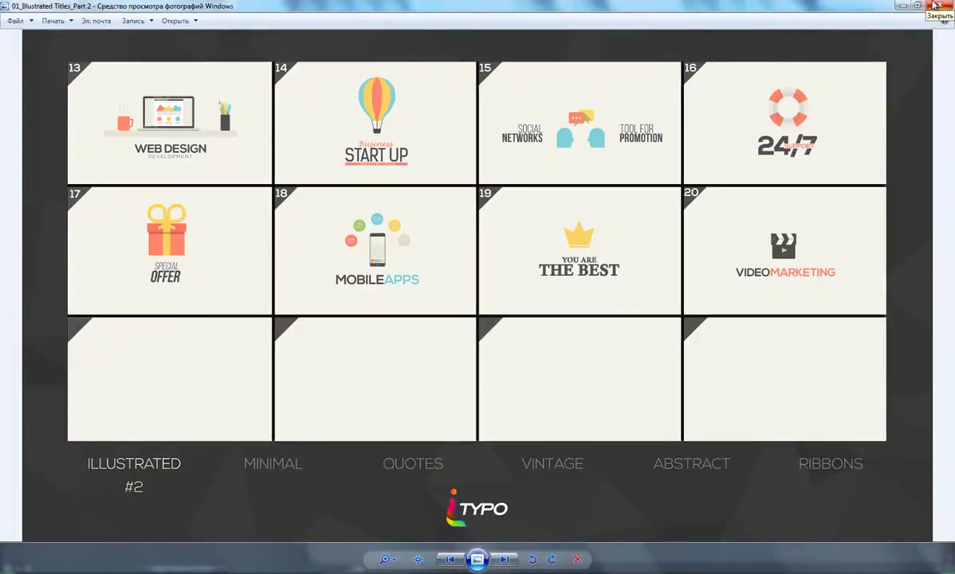
click(508, 562)
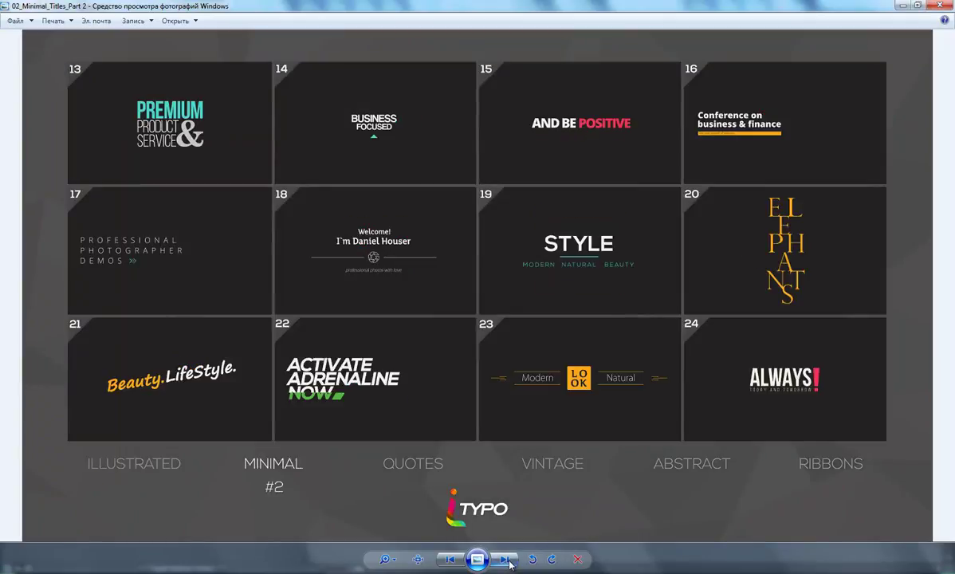
click(509, 562)
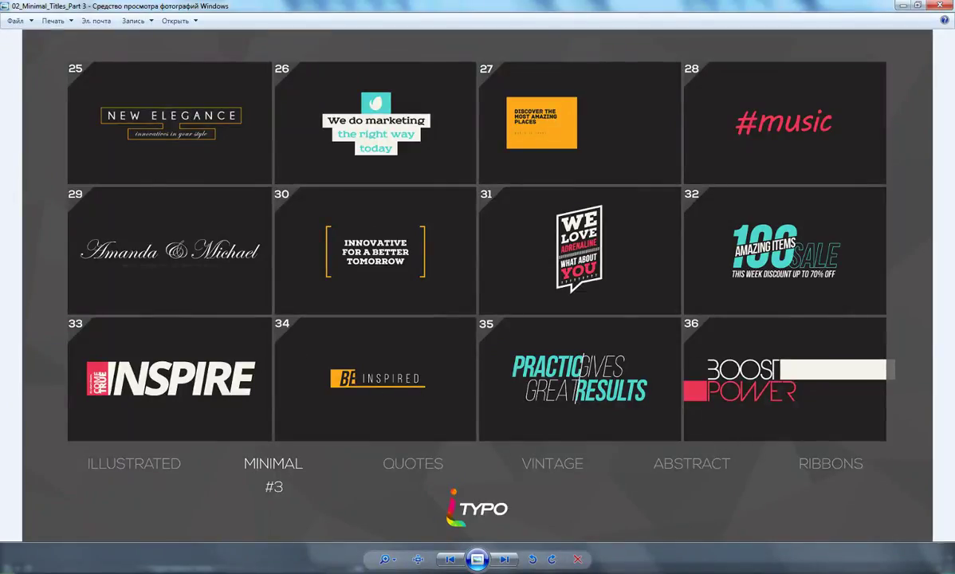
mouse_move(85, 565)
click(85, 523)
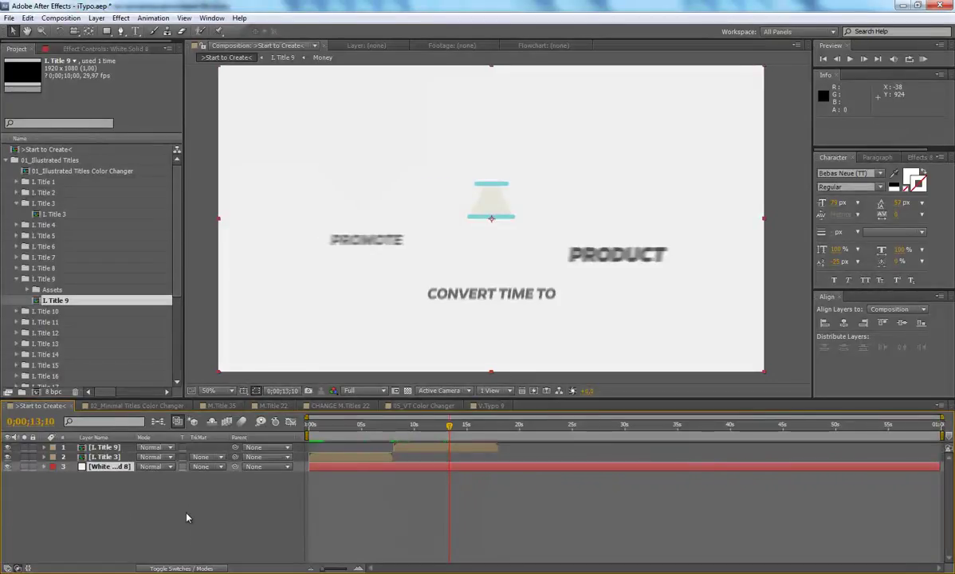
Step: Add M.Title 34 from 02_Minimal Titles > M.Titles 34 to the Start to Create timeline
click(24, 405)
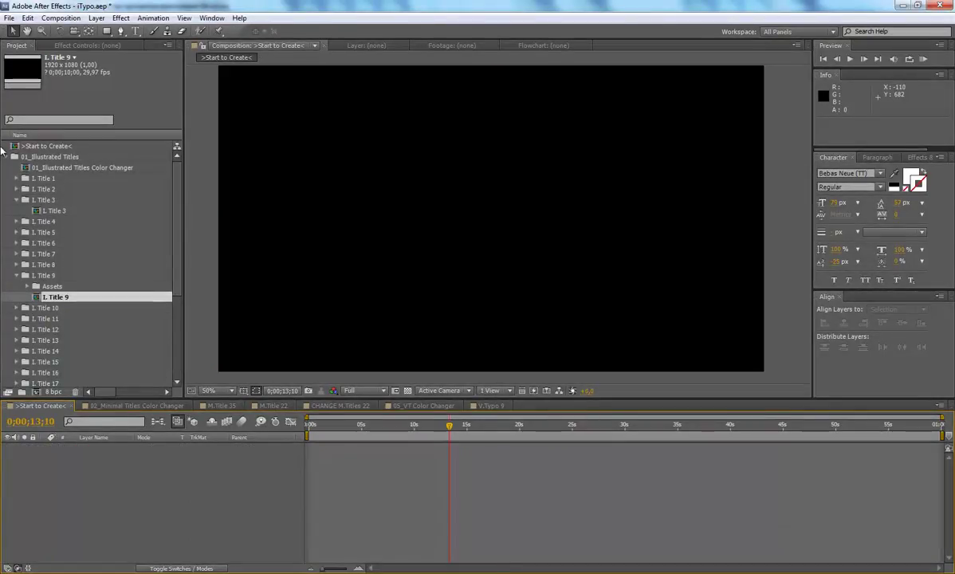
click(6, 157)
click(6, 168)
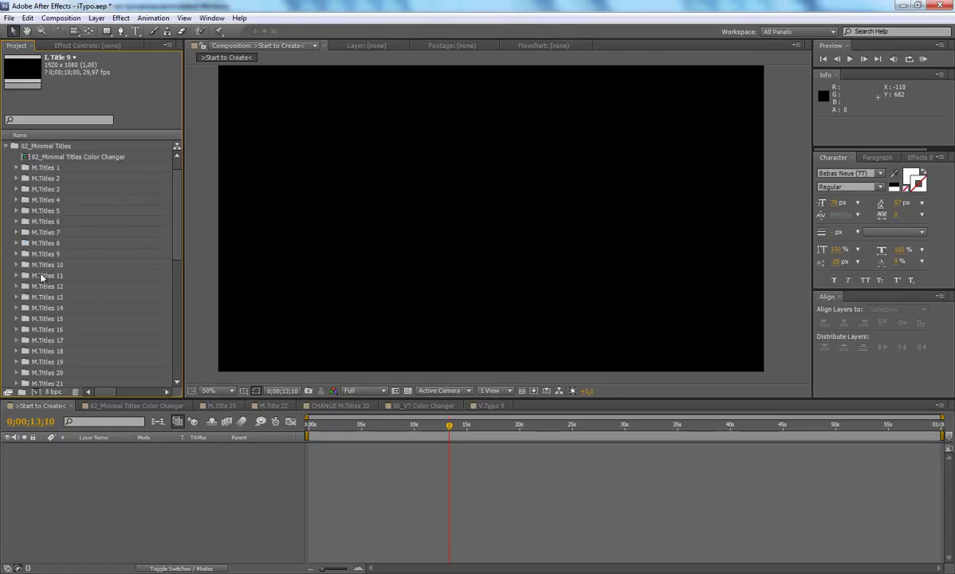
scroll(29, 342, down, 3)
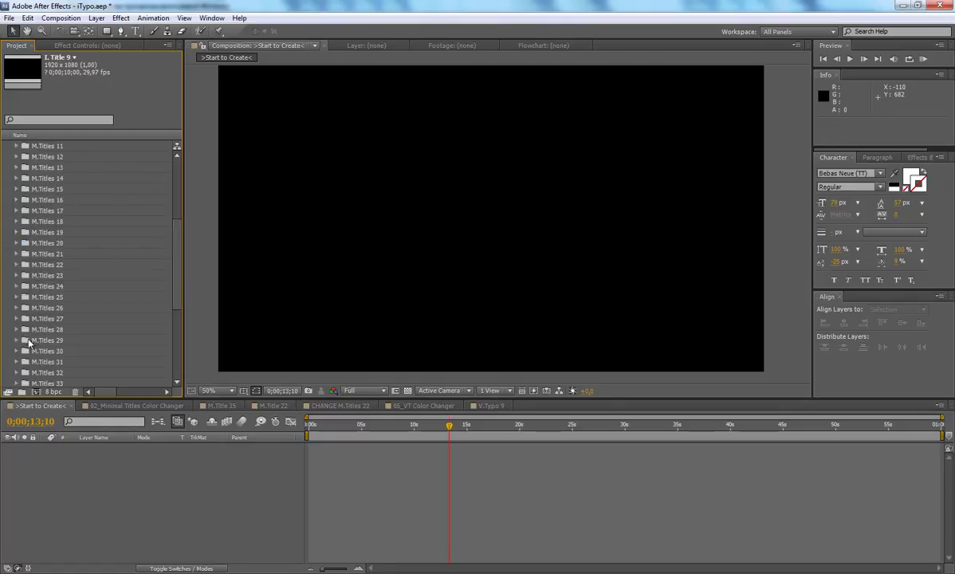
scroll(24, 330, down, 3)
click(16, 297)
drag(60, 343, 204, 462)
mouse_move(321, 435)
mouse_down()
mouse_move(341, 436)
mouse_move(314, 426)
mouse_move(335, 428)
mouse_move(321, 432)
mouse_up()
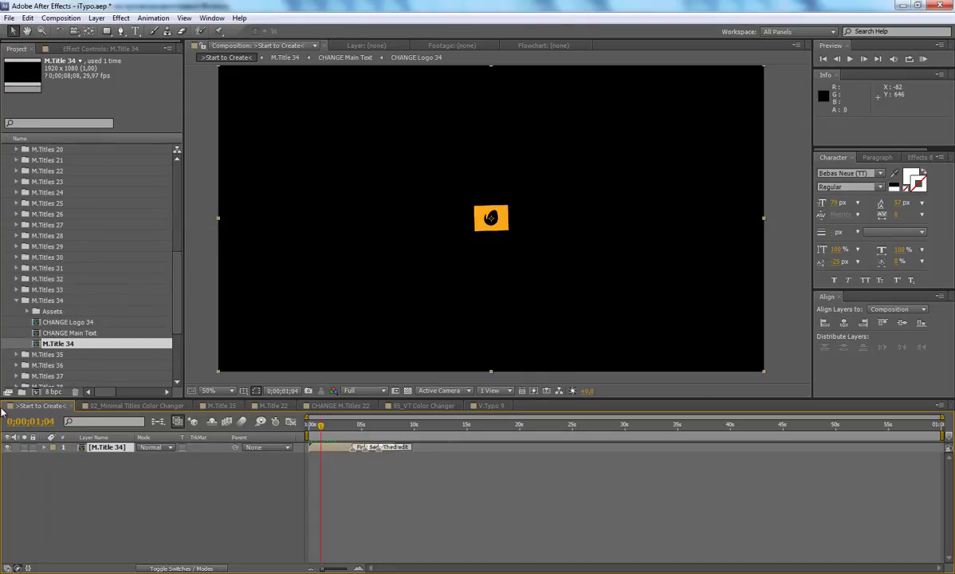
Step: Open File > Import > File to reach the tutor folder
click(9, 18)
mouse_move(165, 205)
click(212, 204)
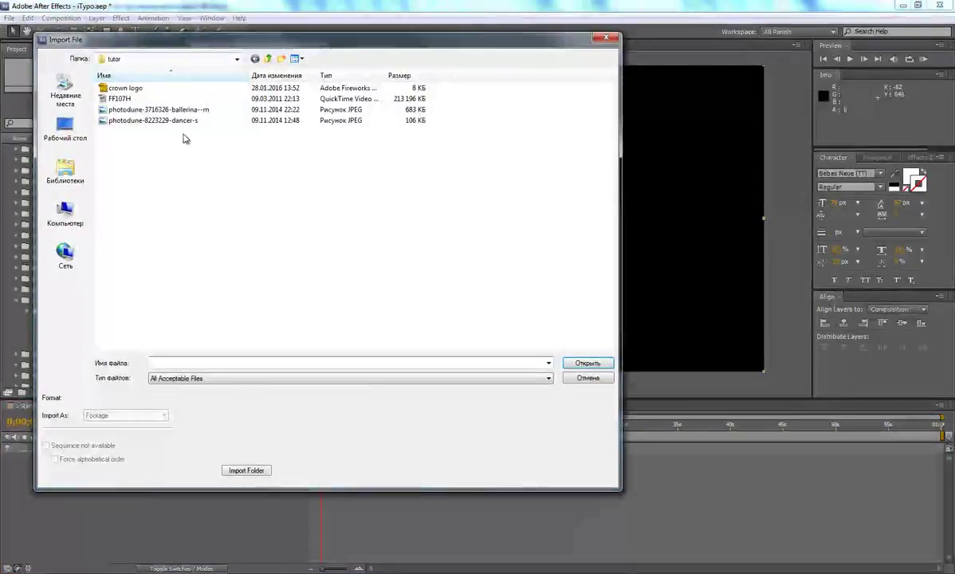
Step: Import crown logo.png and open the CHANGE Logo 34 composition
double_click(130, 91)
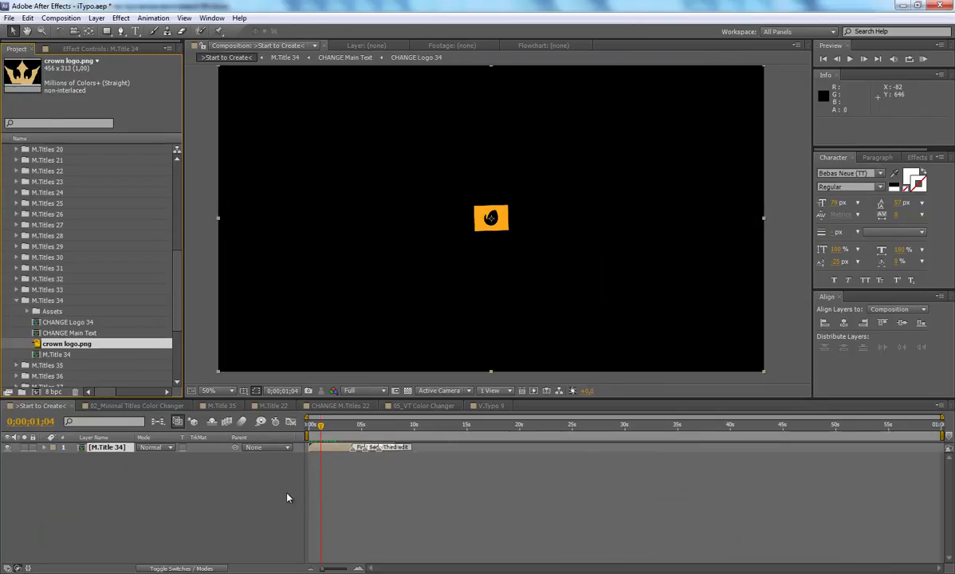
double_click(162, 356)
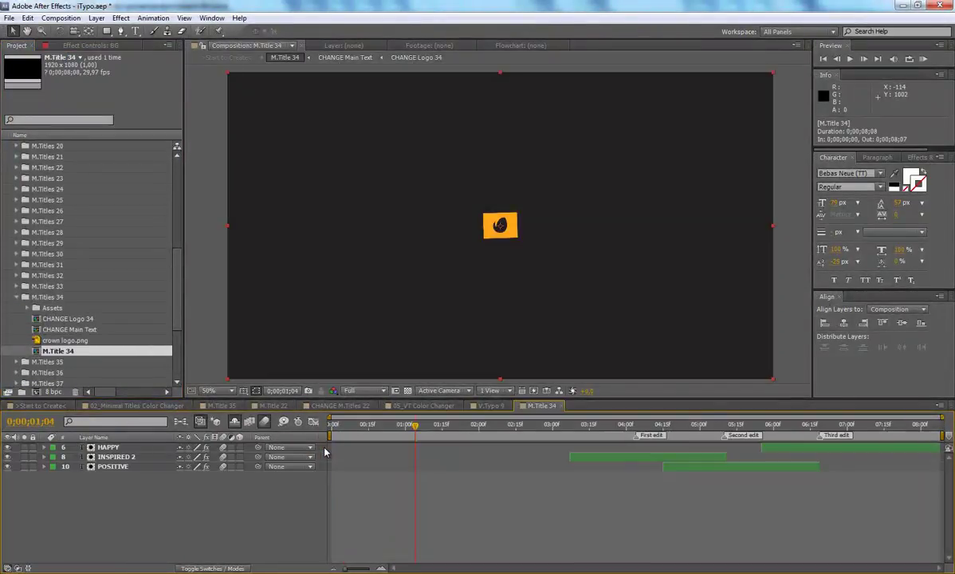
click(638, 435)
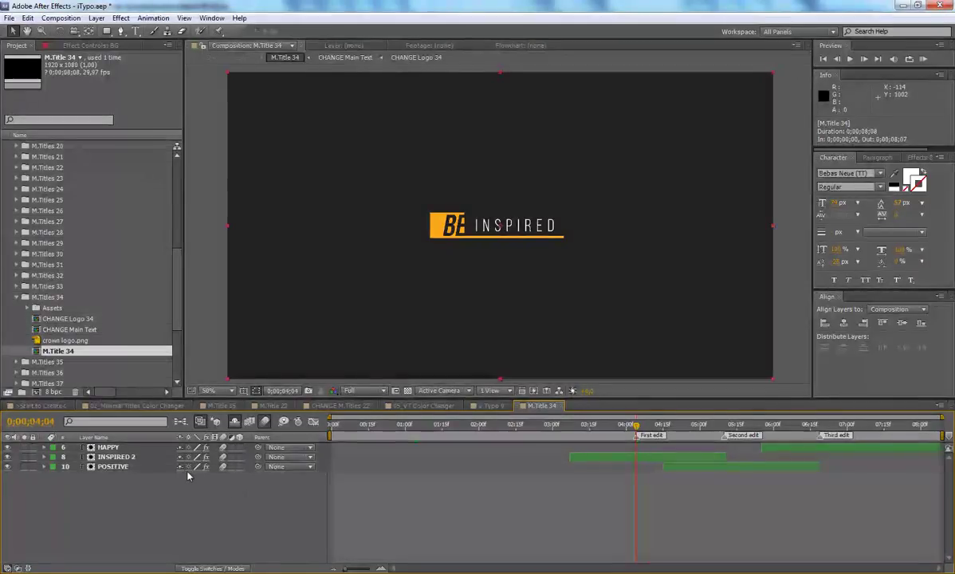
click(76, 319)
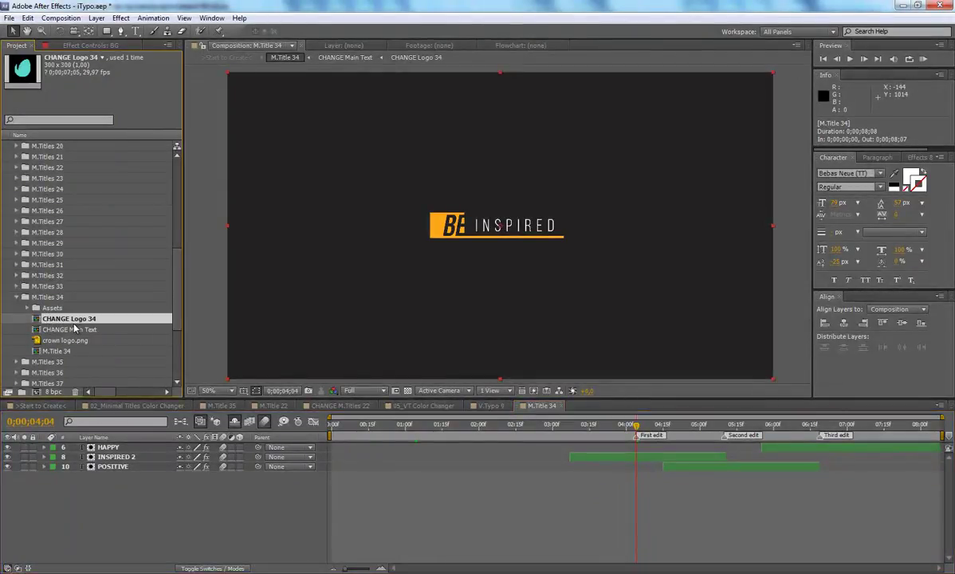
double_click(90, 320)
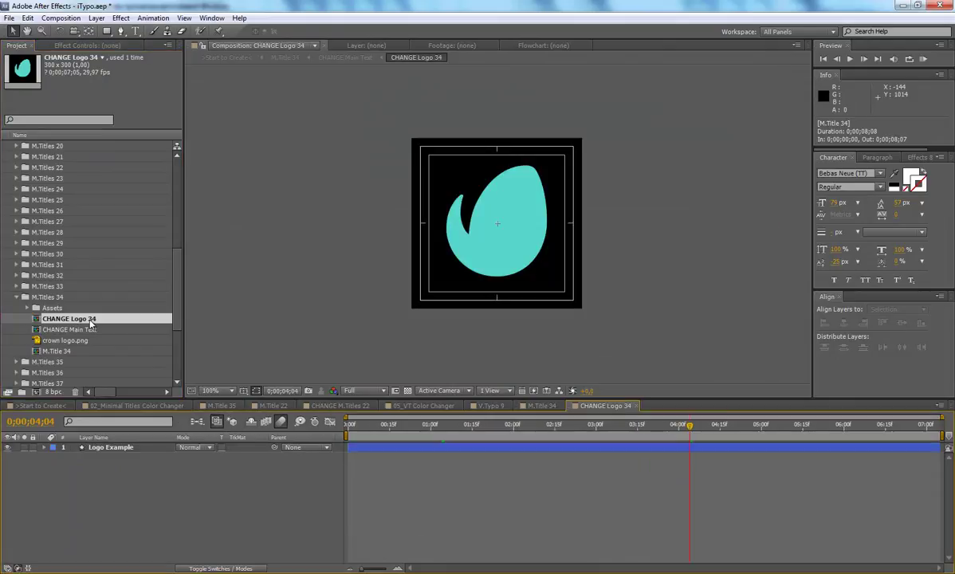
Step: Replace the Logo Example layer with crown logo.png scaled to 47%
drag(65, 340, 118, 457)
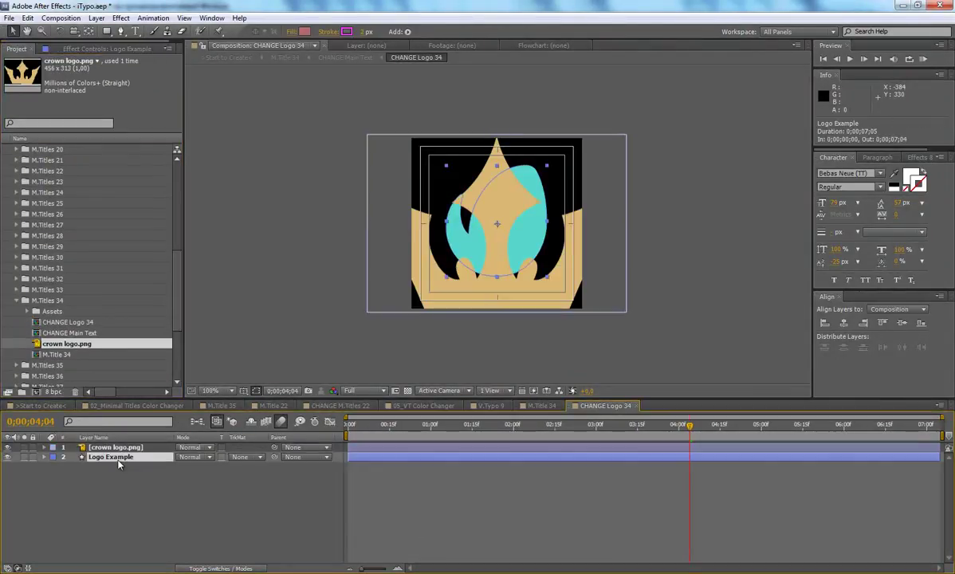
key(Delete)
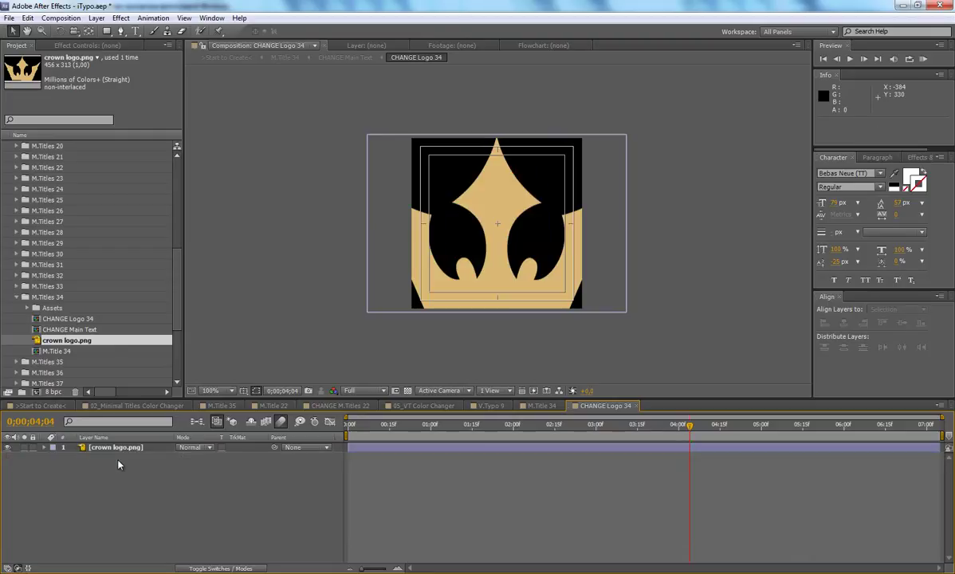
click(44, 448)
click(54, 458)
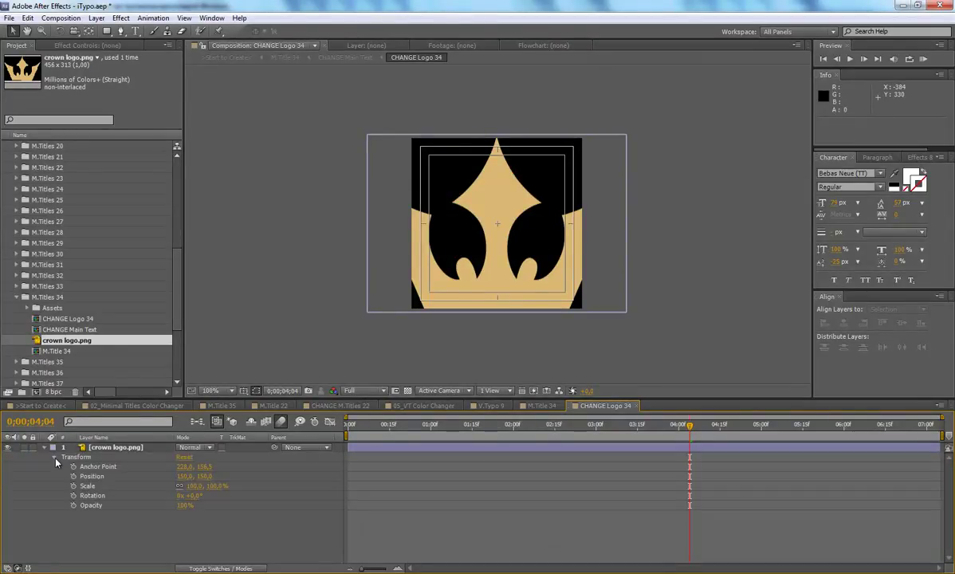
drag(190, 485, 177, 480)
Step: RAM-preview M.Title 34 from the start with the crown logo, then return to Start to Create
click(542, 405)
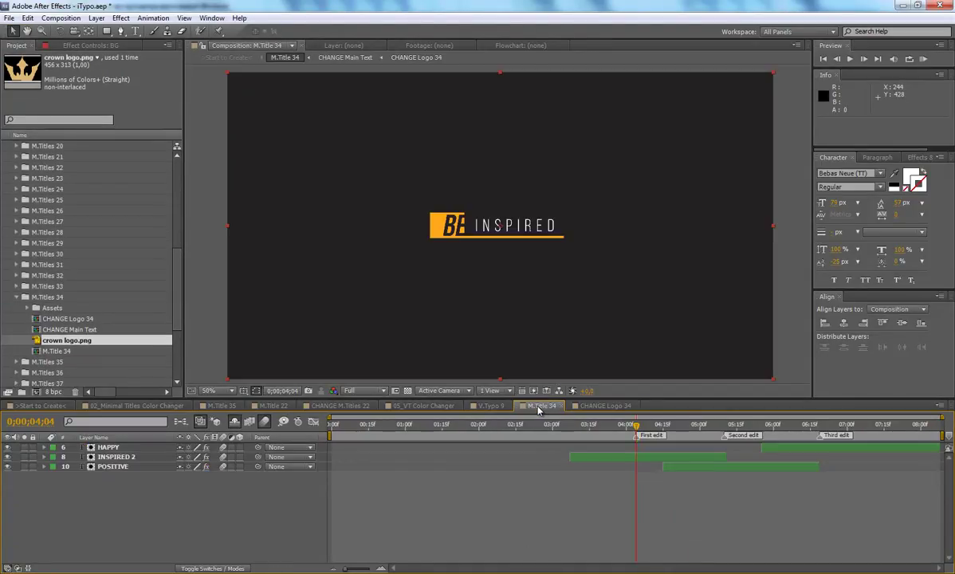
click(335, 433)
key(space)
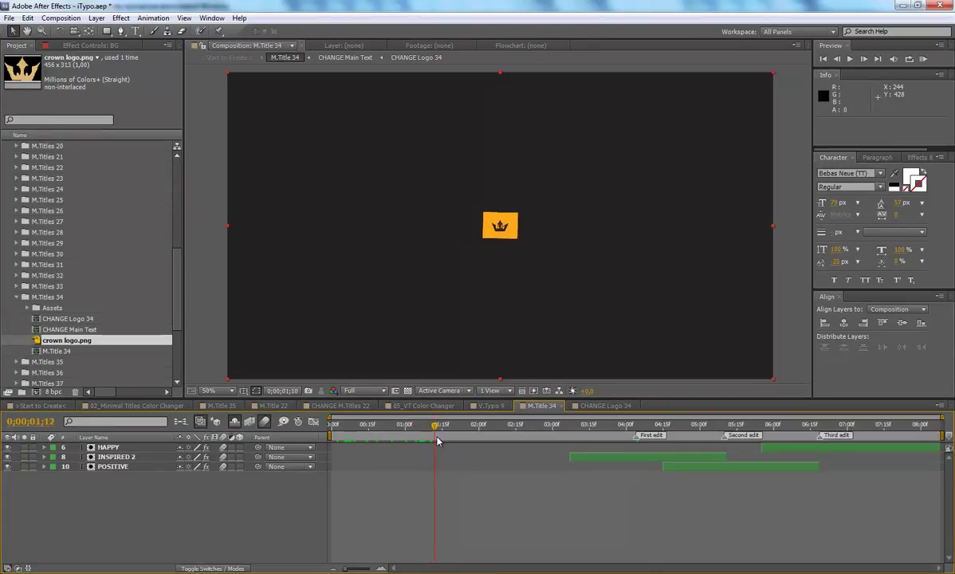
key(KP_0)
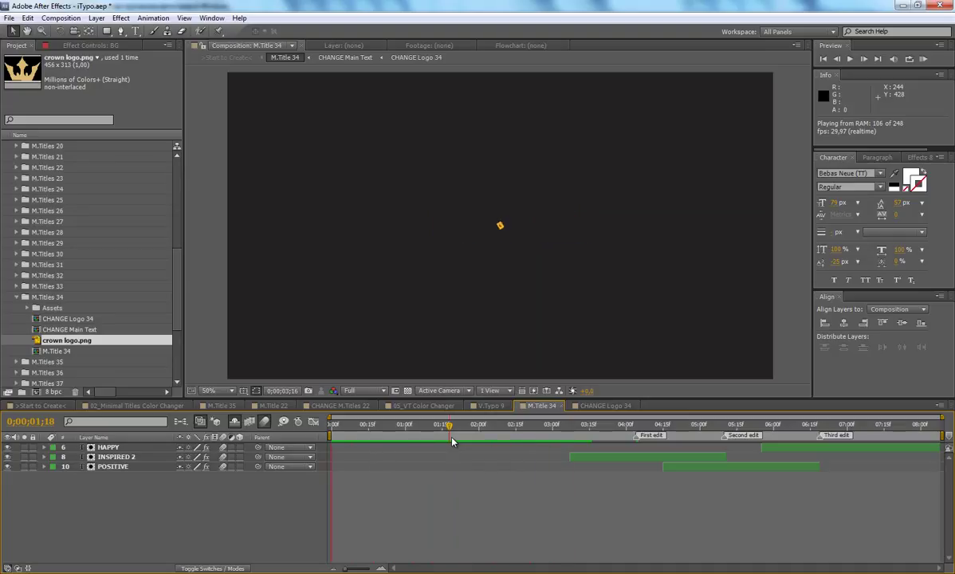
key(space)
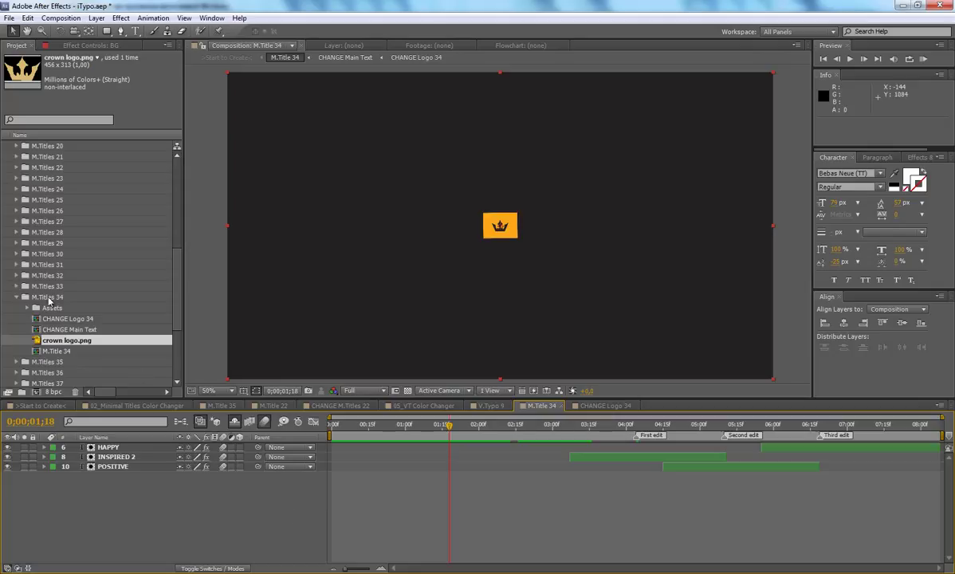
click(32, 405)
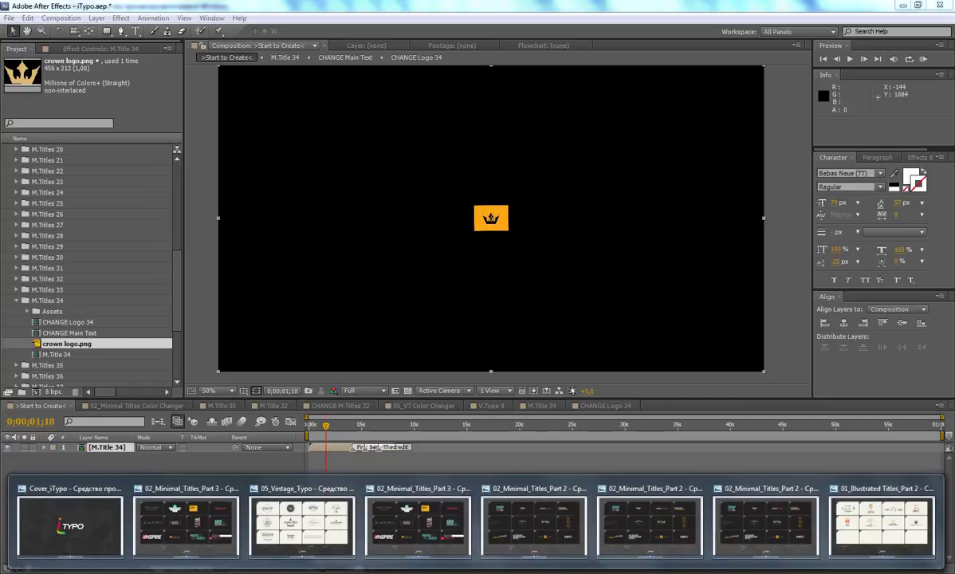
Step: Show the Cover_iTypo image with '100+ Typography and Titles' in Photo Viewer
click(62, 536)
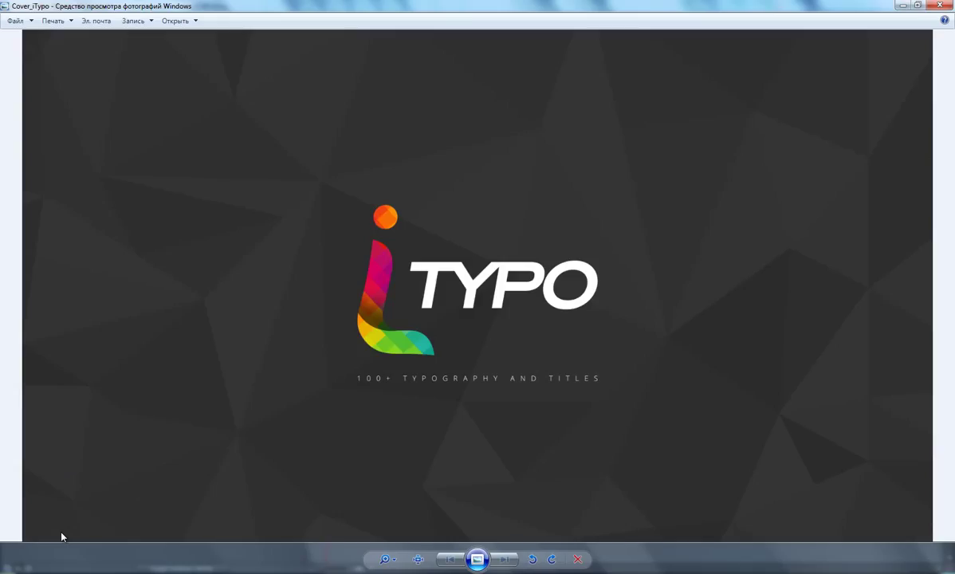